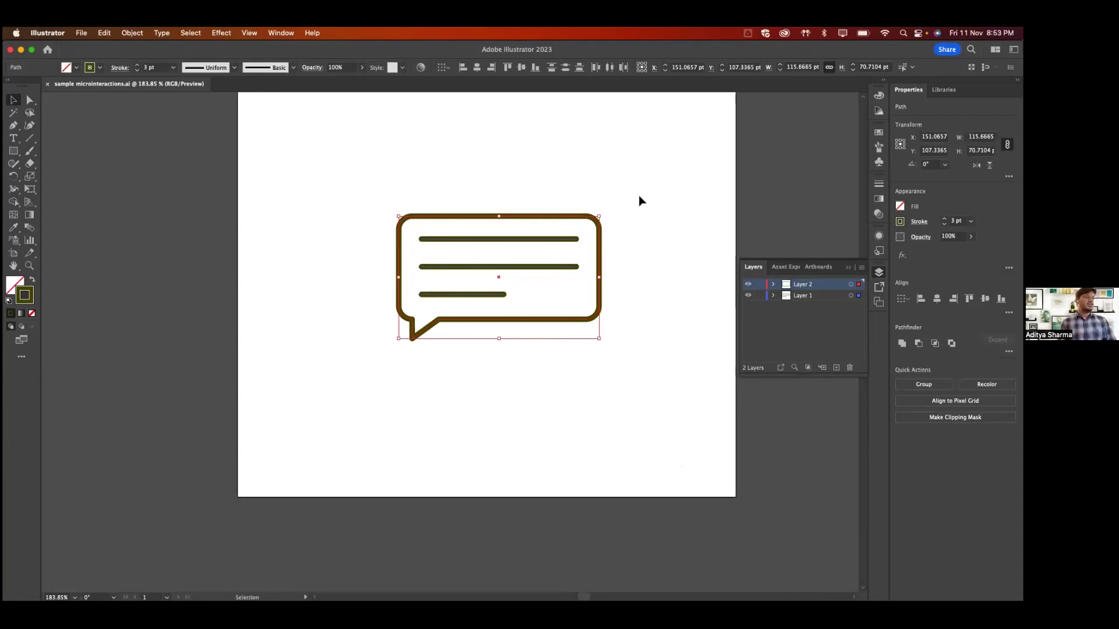
left_click(619, 228)
left_click_drag(600, 239, 614, 214)
key("super+z")
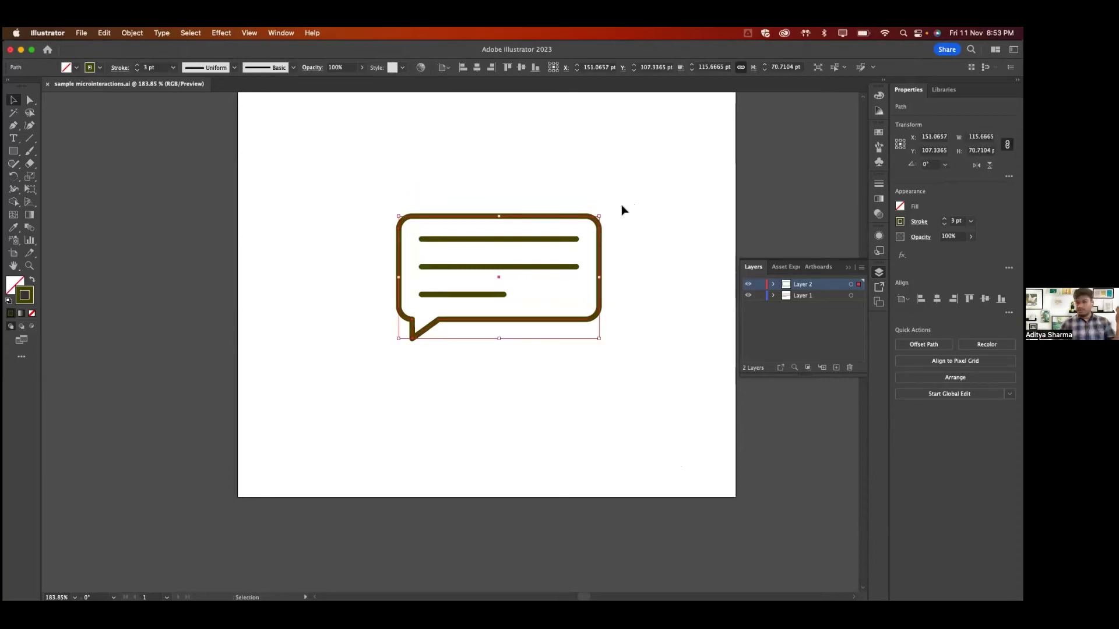
left_click(679, 194)
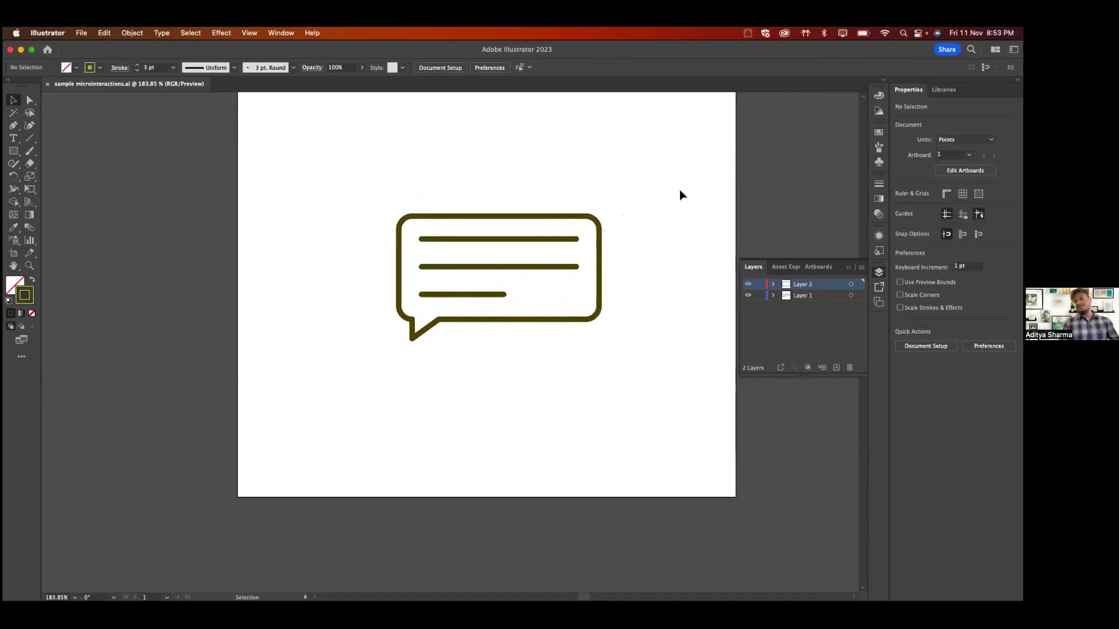
left_click_drag(643, 184, 303, 390)
left_click(606, 422)
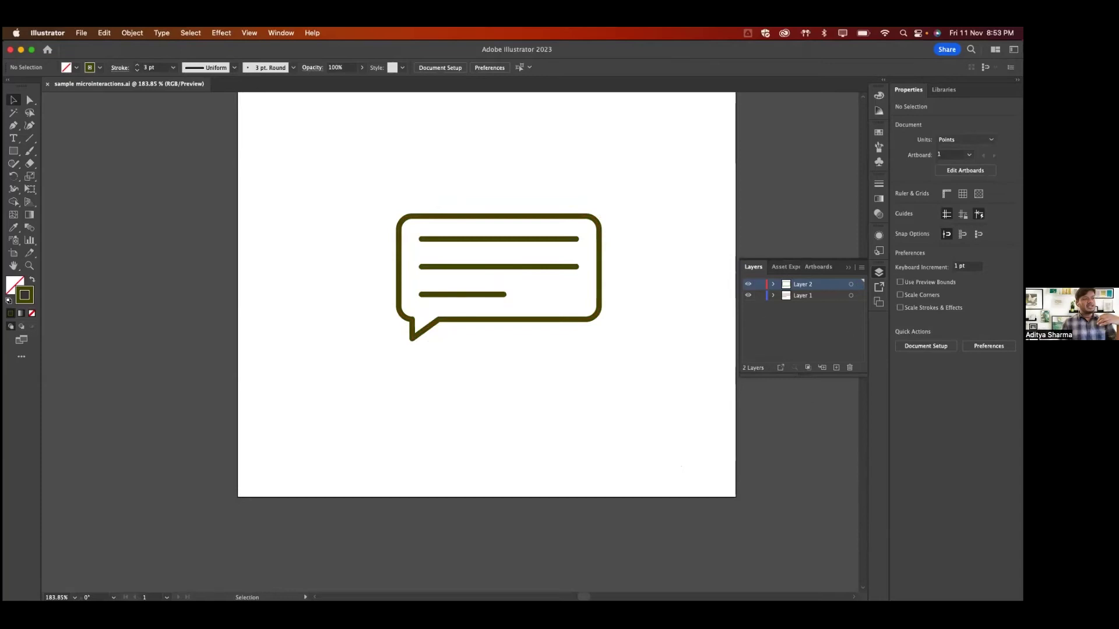
- Show the document's layers and toggle the visibility of Layer 2 and Layer 1 to check what each contains
key("super+Tab")
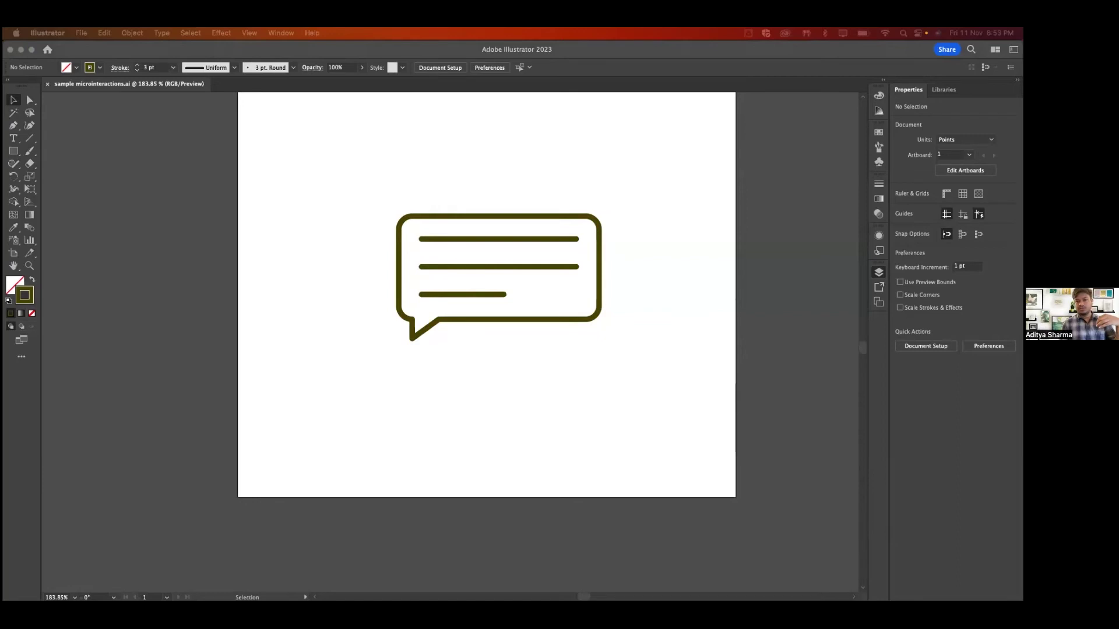
scroll(604, 197, "up", 1)
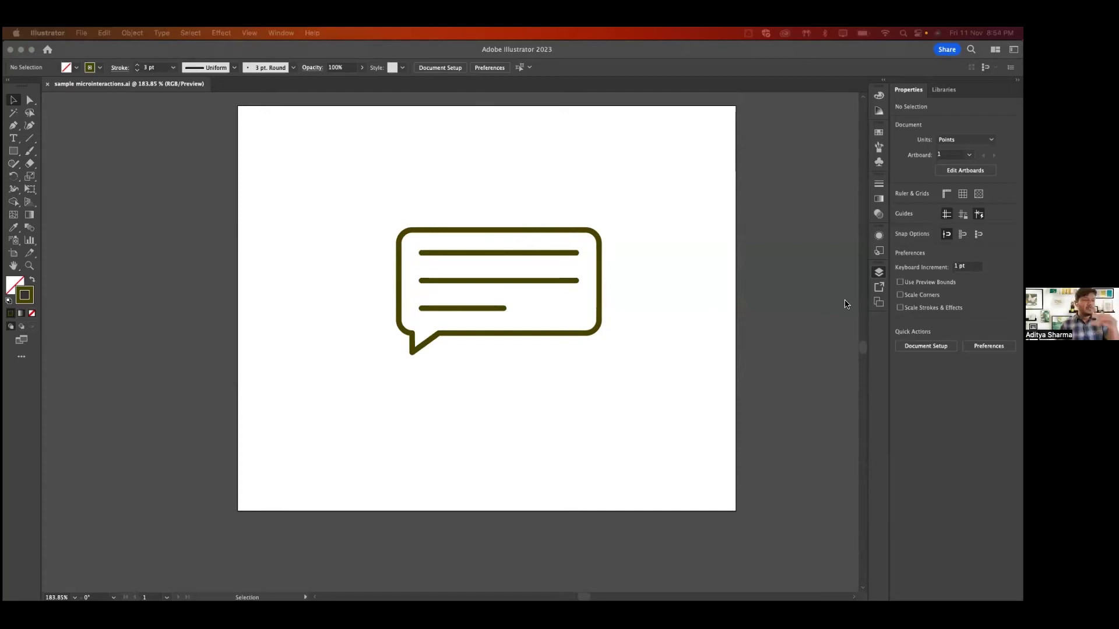
left_click(879, 274)
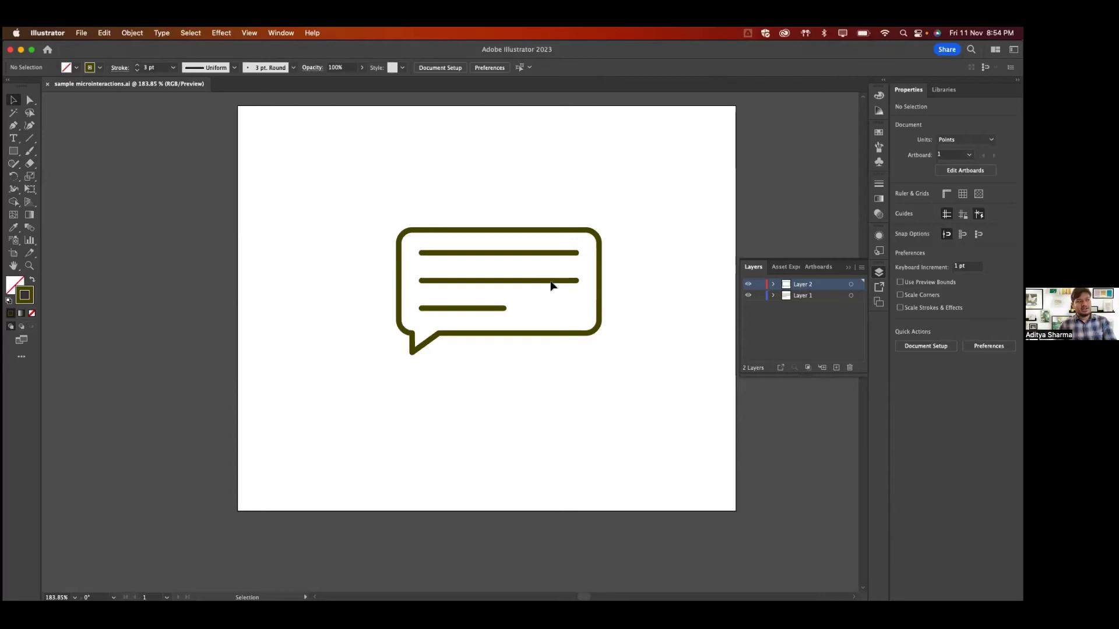
left_click(749, 285, "alt")
left_click(748, 296)
left_click(749, 297)
left_click(748, 298)
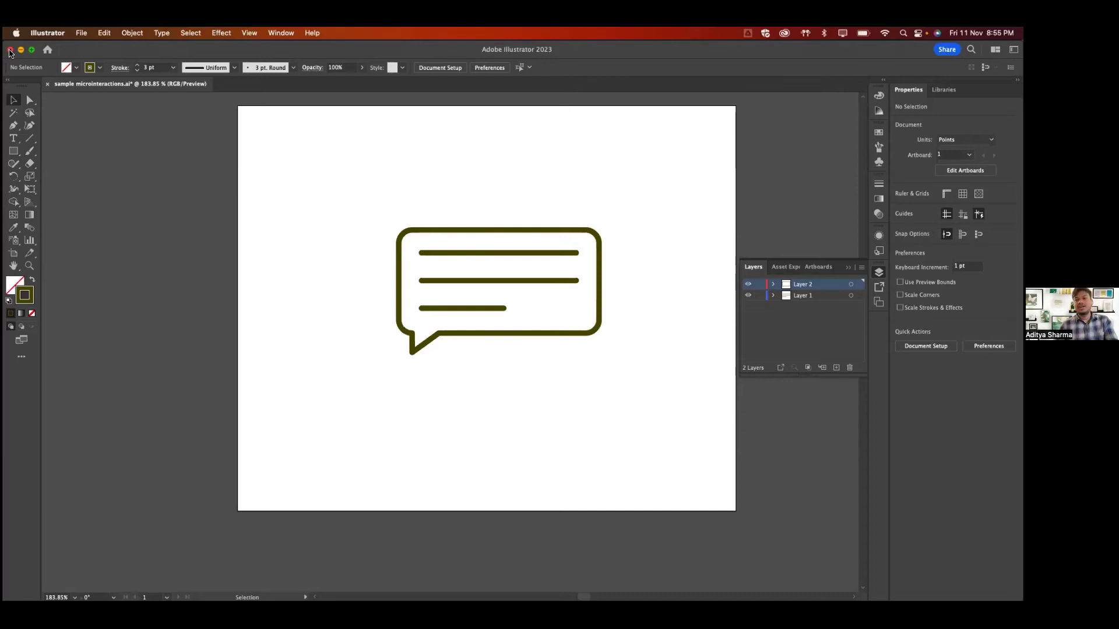
- Close sample microinteractions.ai and save its changes
left_click(10, 52)
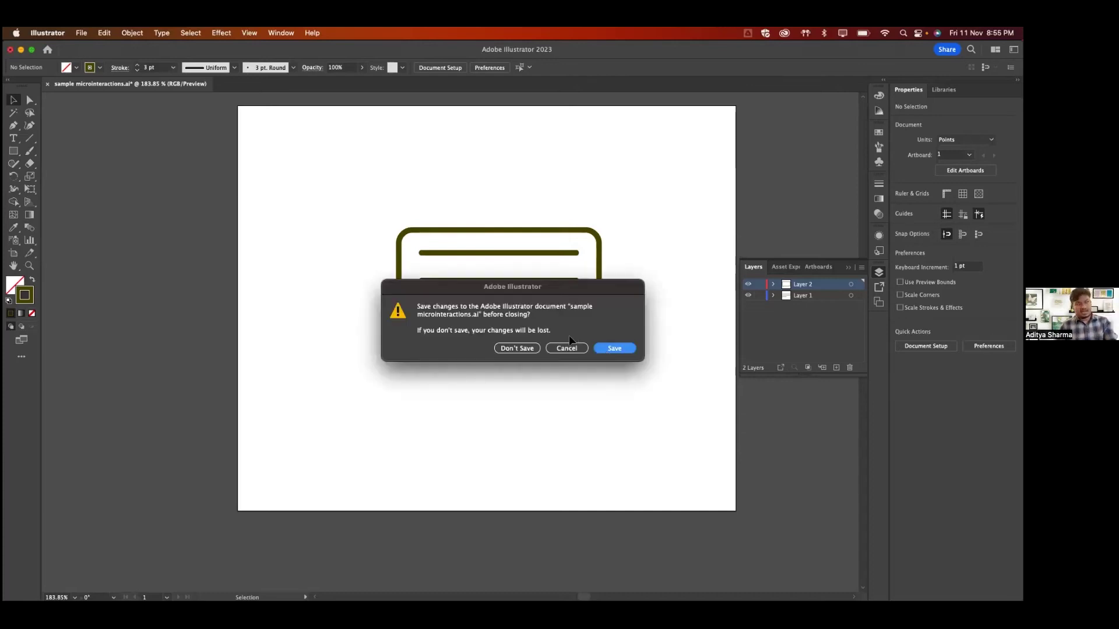
key("Return")
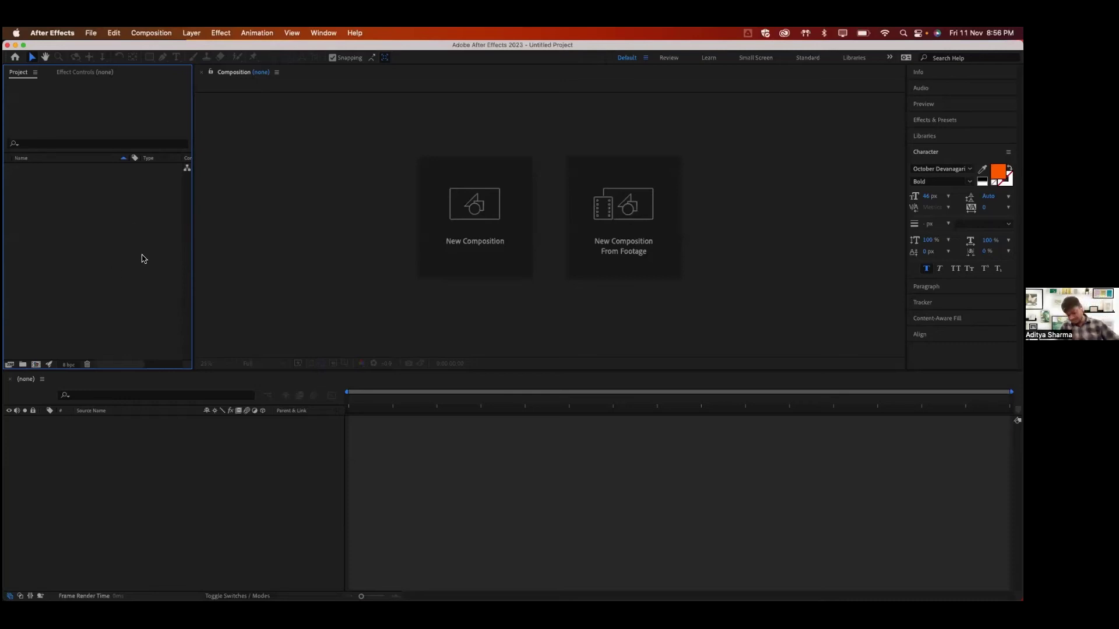
- Import sample microinteractions.ai from the Desktop into the After Effects project as a composition with its separate layers
right_click(115, 239)
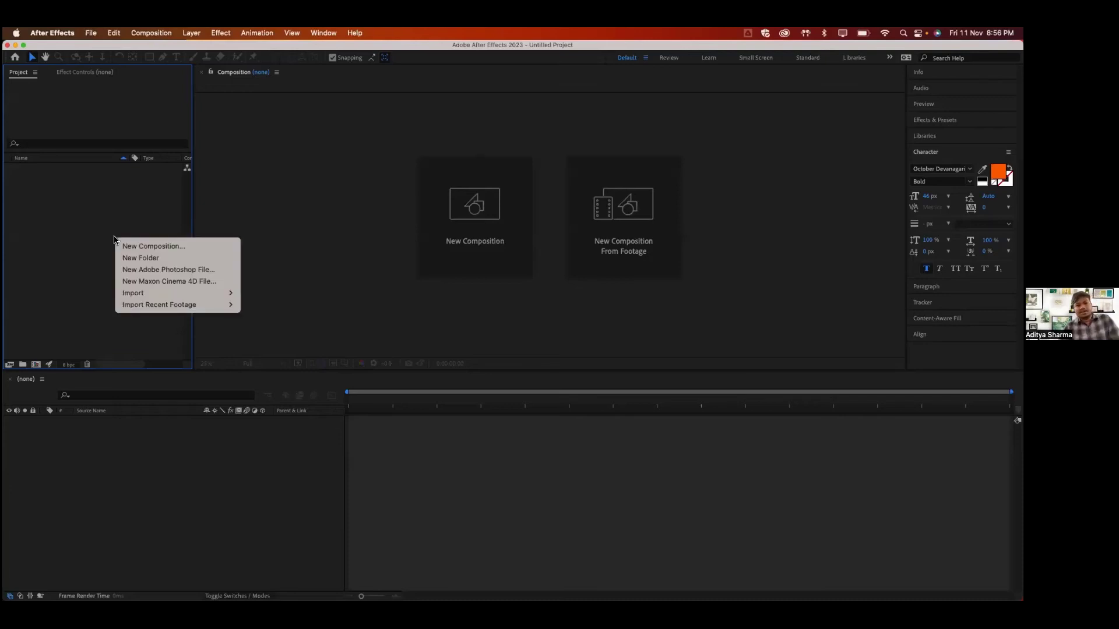
mouse_move(183, 293)
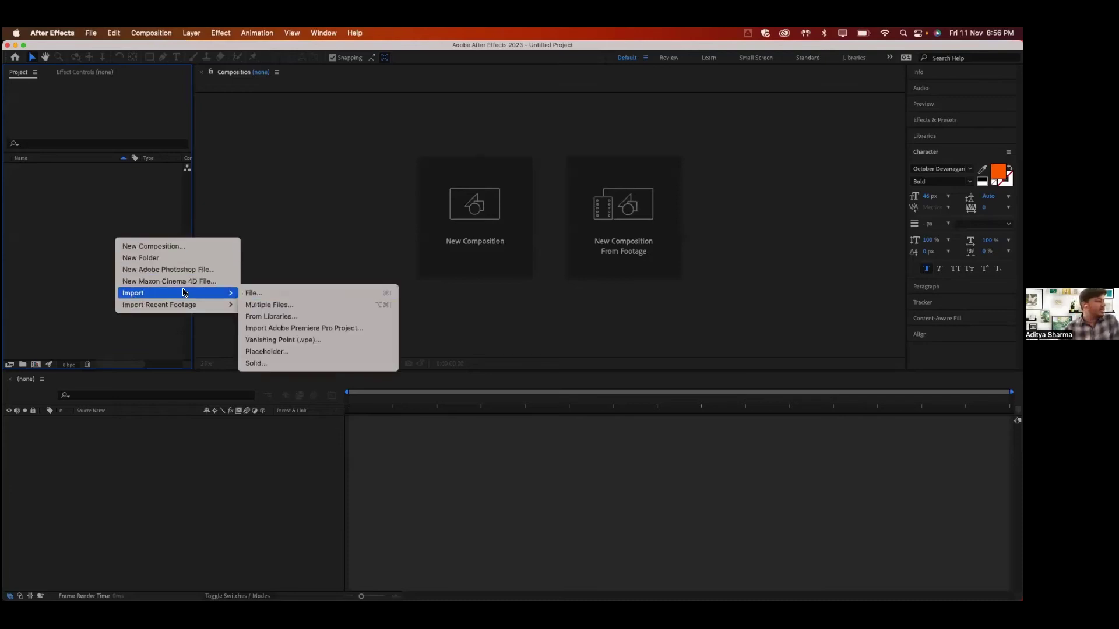
left_click(252, 295)
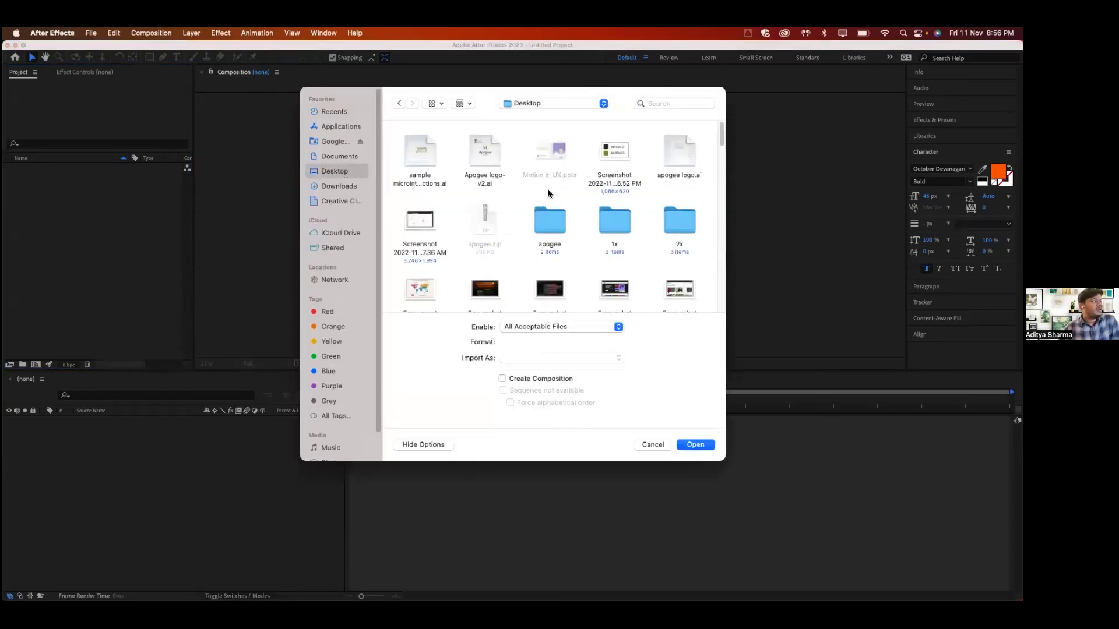
left_click(427, 154)
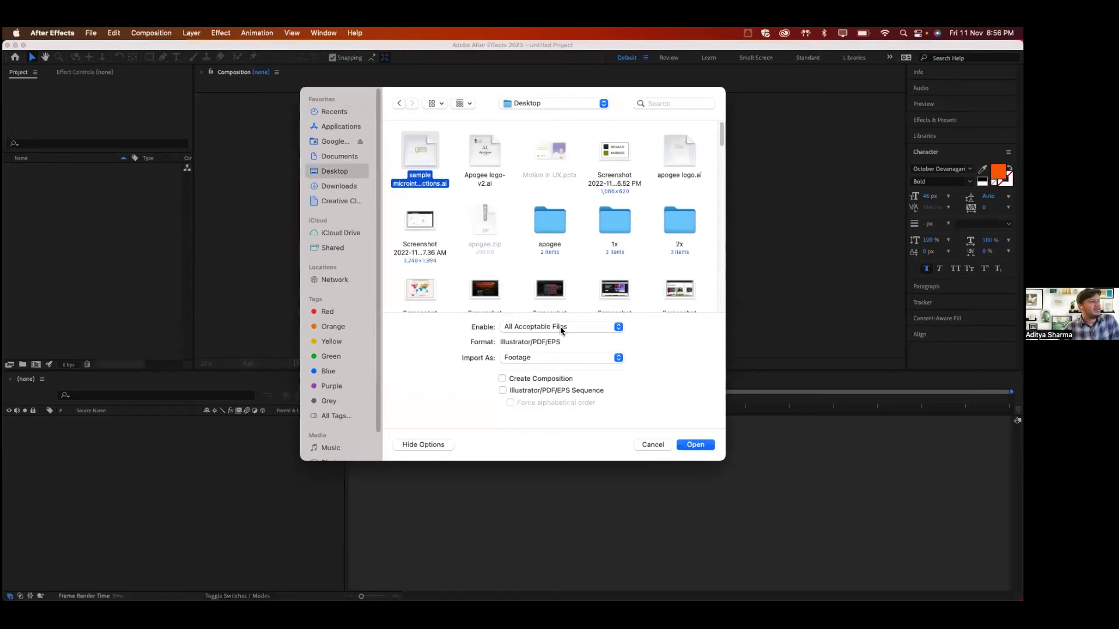
left_click(575, 359)
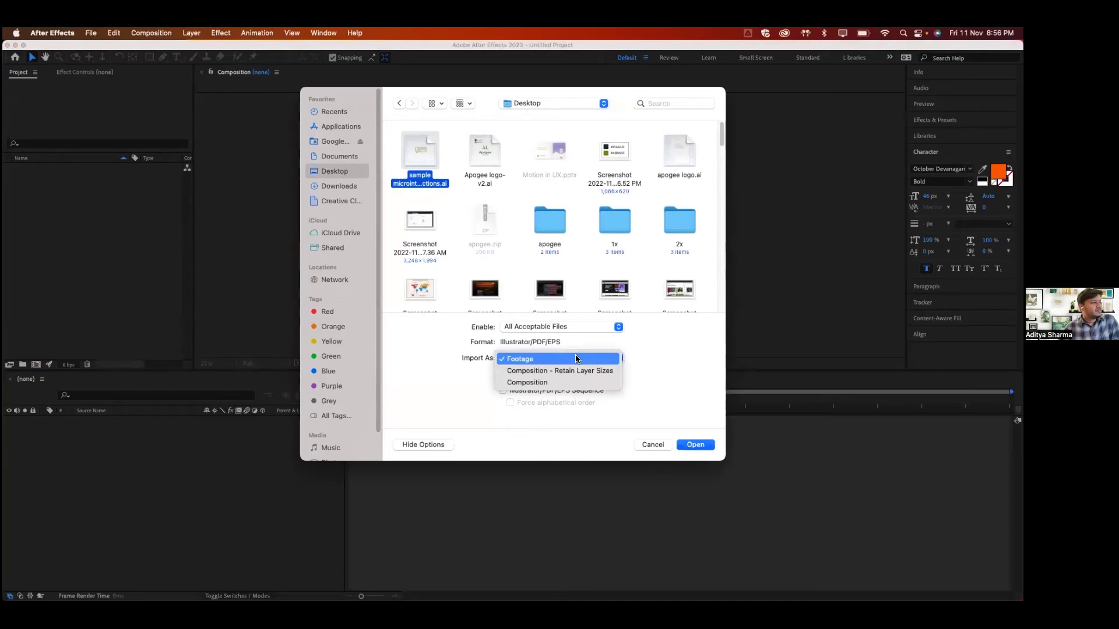
left_click(542, 358)
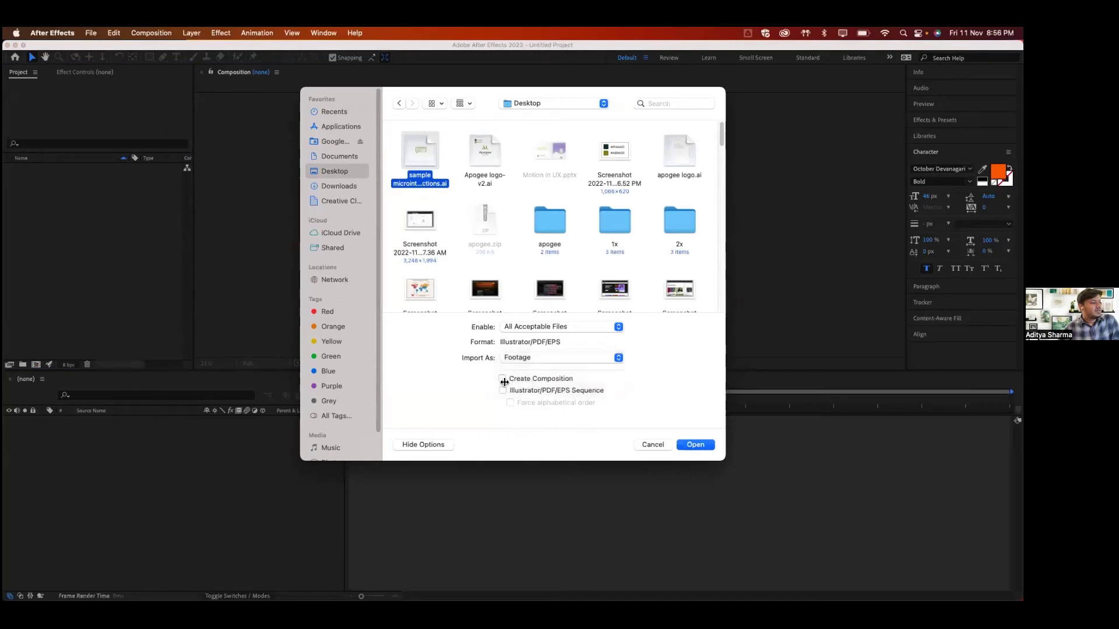
left_click(697, 446)
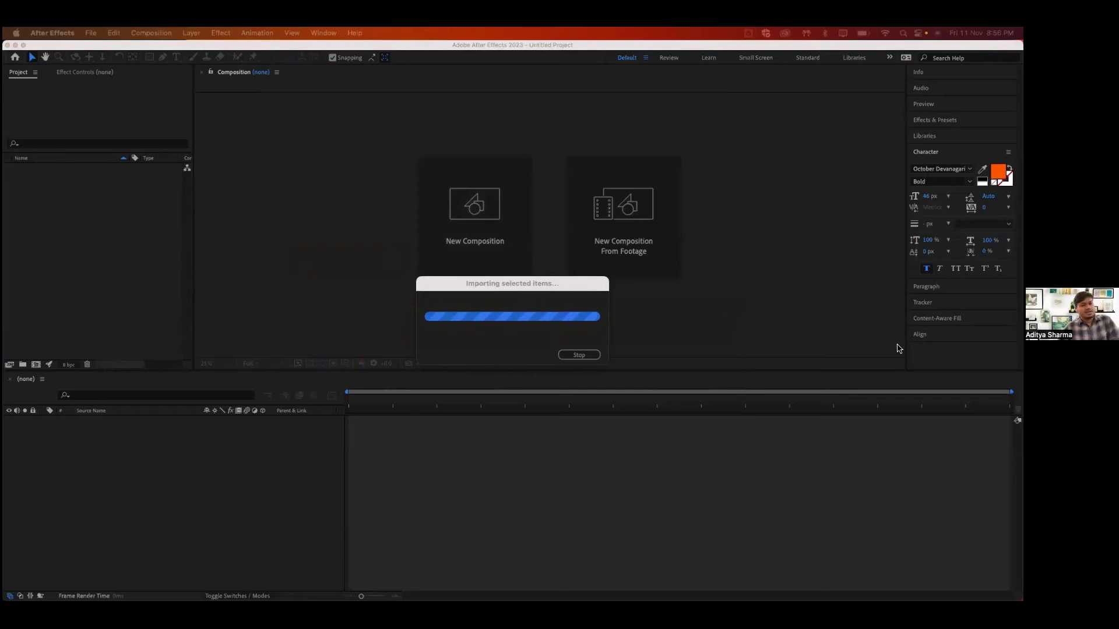
left_click_drag(571, 288, 602, 296)
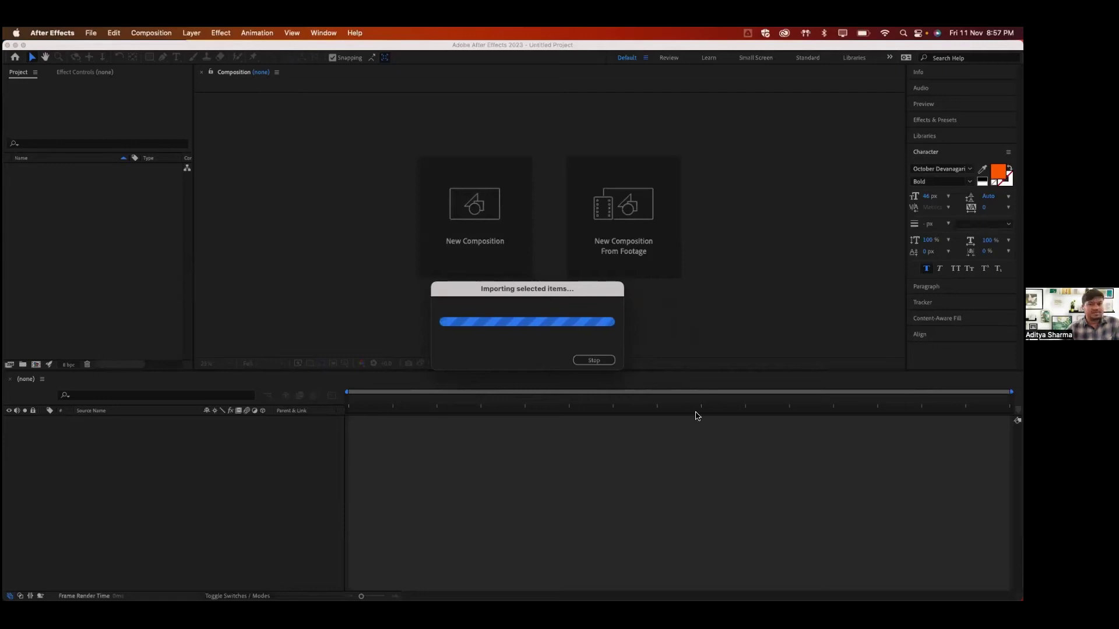
left_click(36, 33)
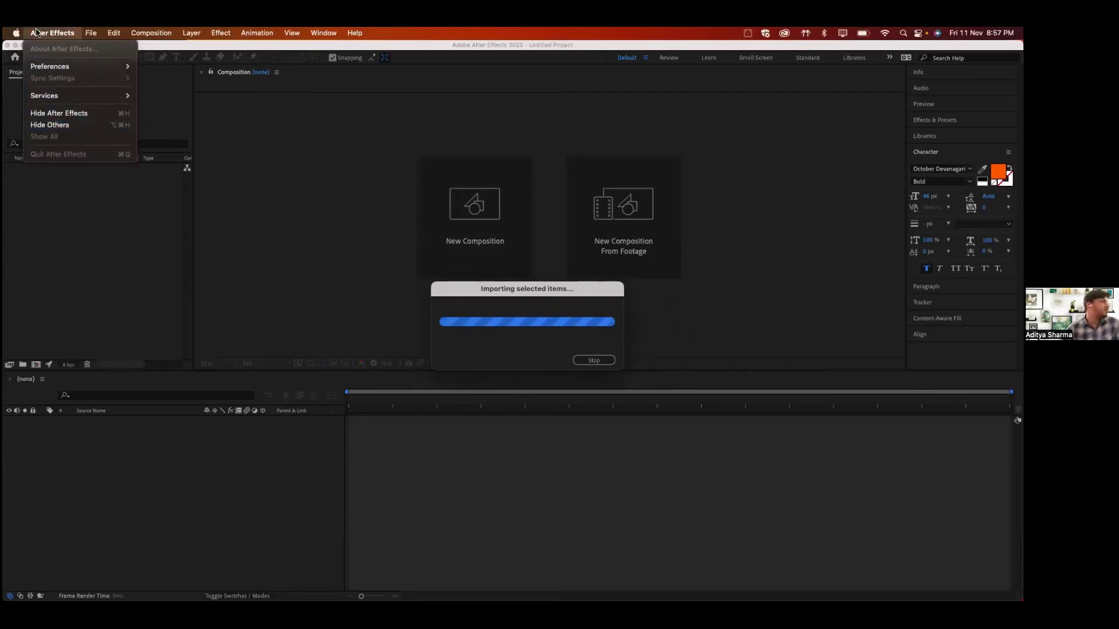
left_click(392, 173)
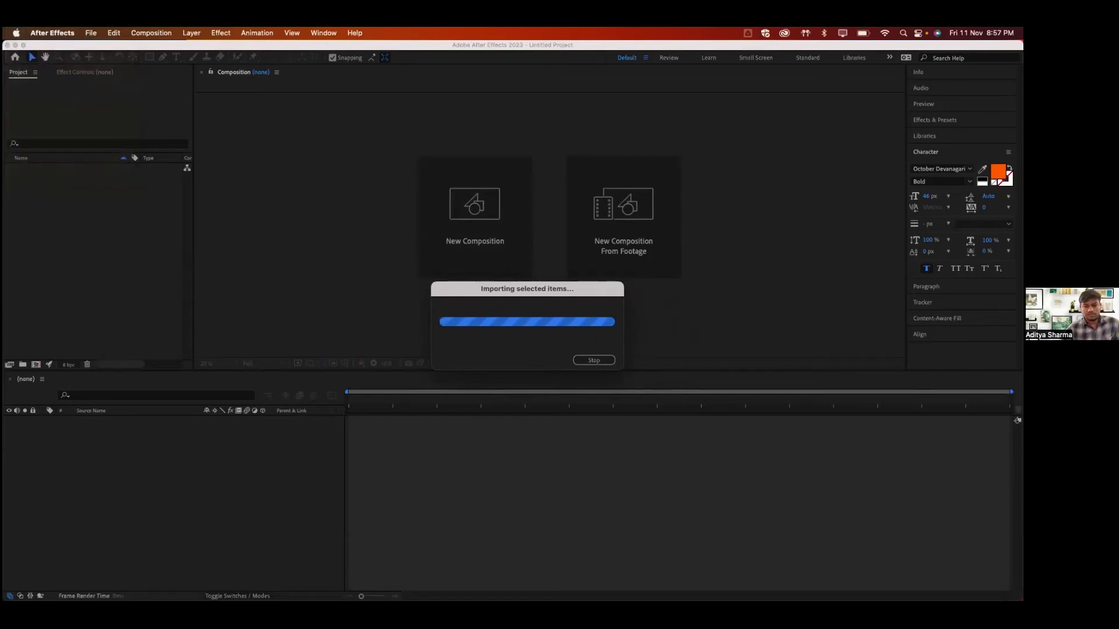
left_click_drag(742, 164, 312, 128)
left_click(439, 234)
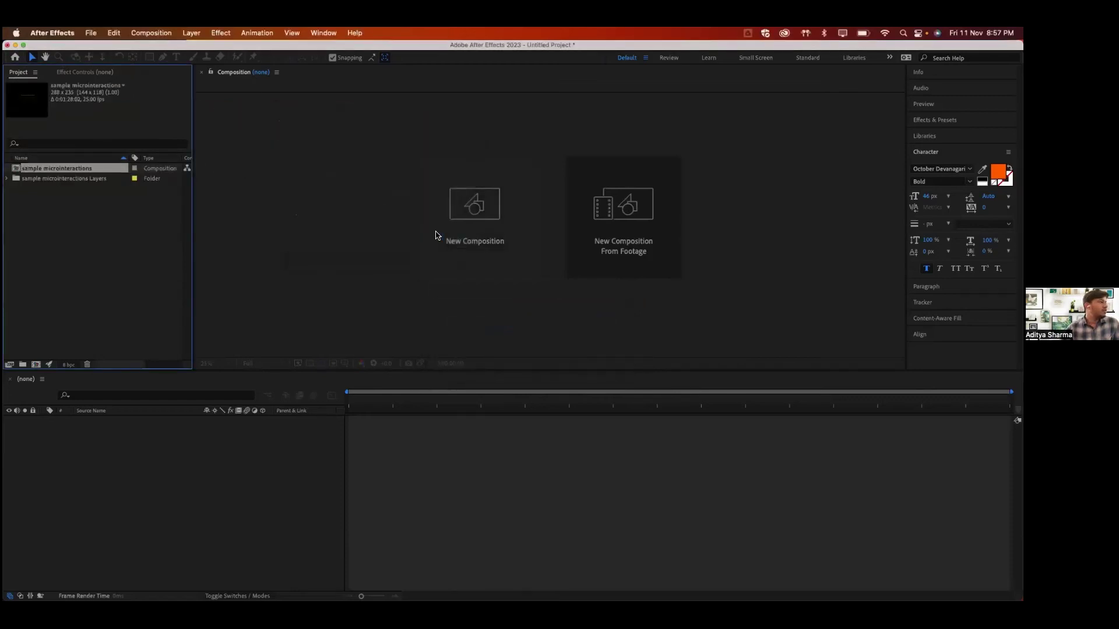
- Expand the sample microinteractions Layers folder in the project to inspect its imported layers
left_click(8, 179)
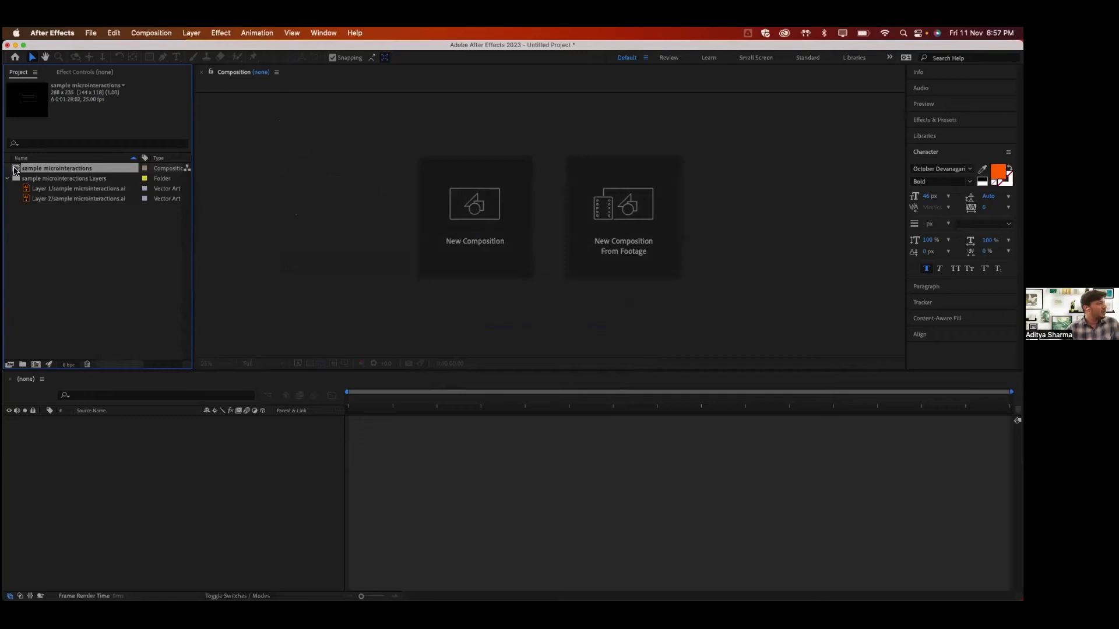
left_click(67, 322)
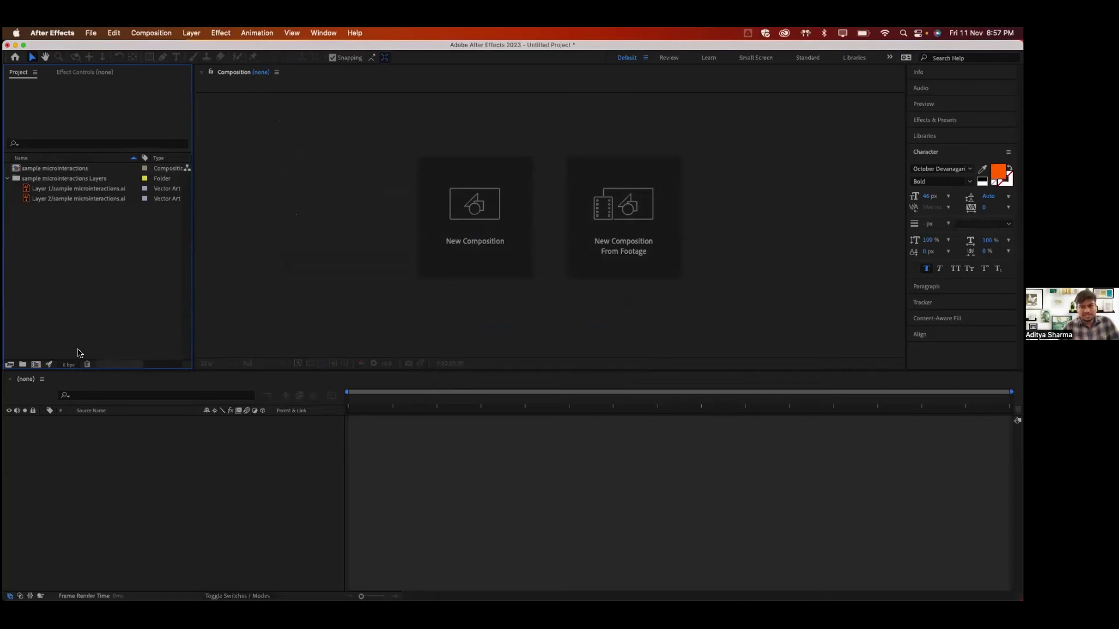
- Start a new composition named Chat Animation and set its width and height to 300 px each
left_click(36, 365)
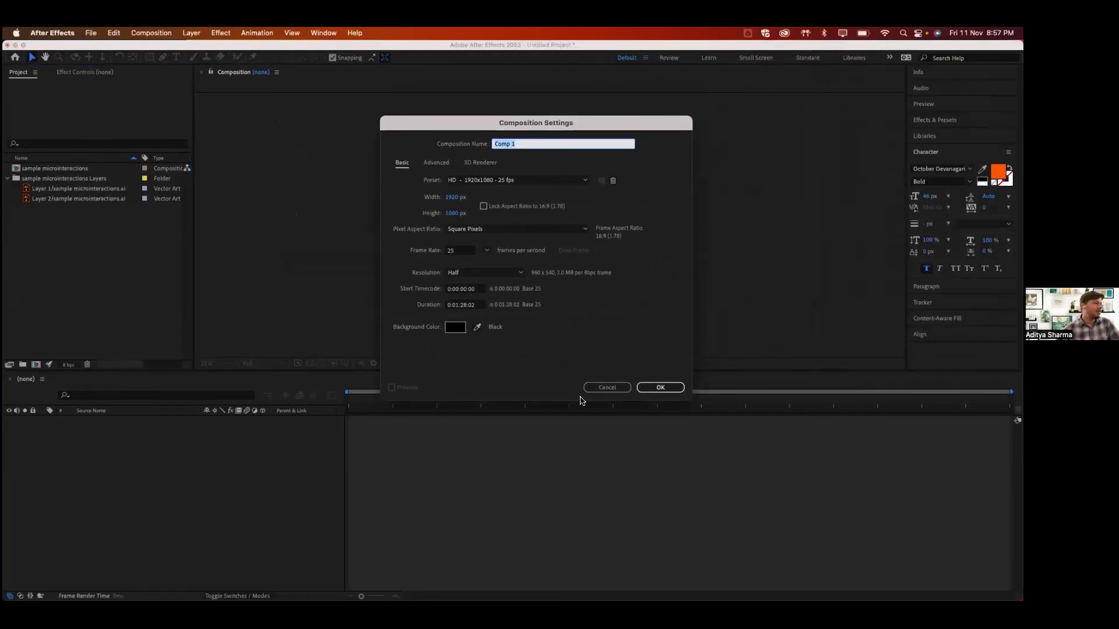
left_click(607, 388)
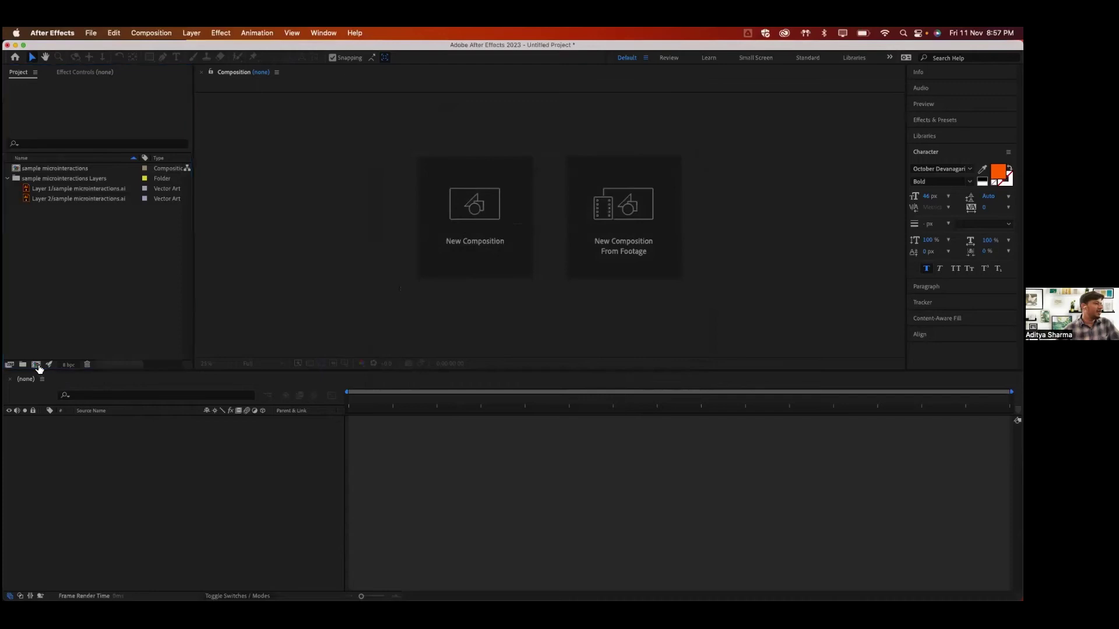
left_click(37, 365)
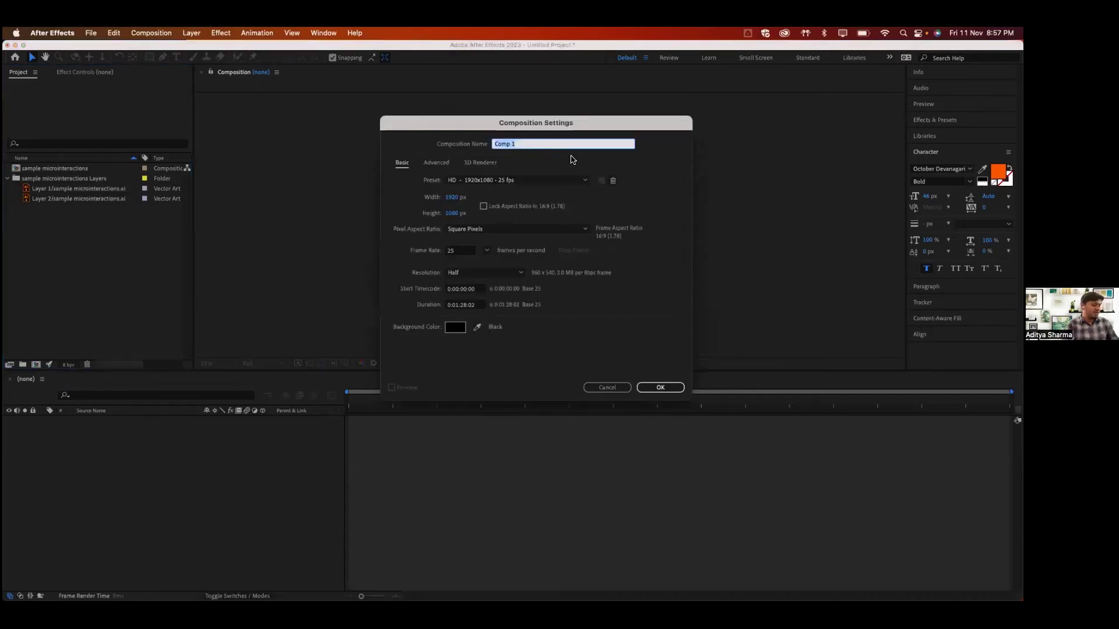
type("S")
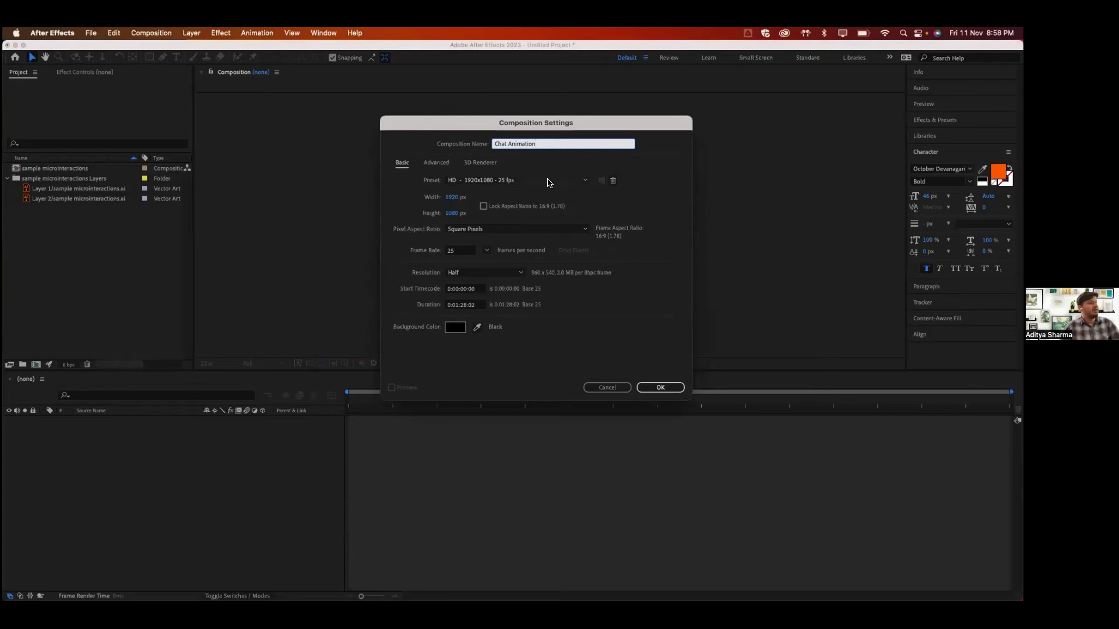
left_click(497, 182)
left_click(497, 183)
left_click(453, 197)
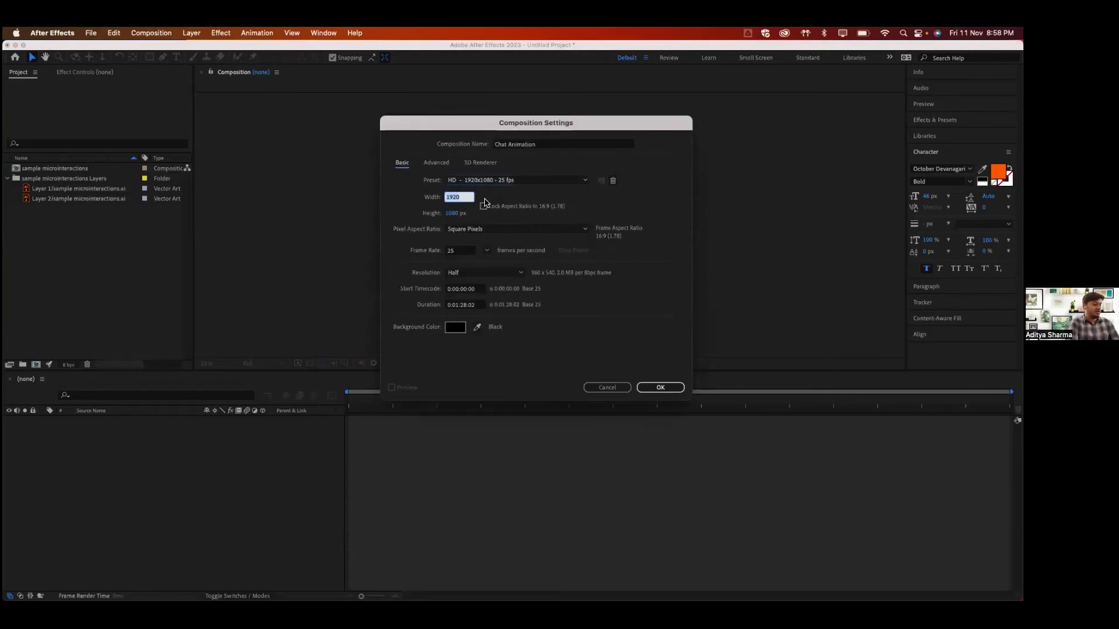
type("300")
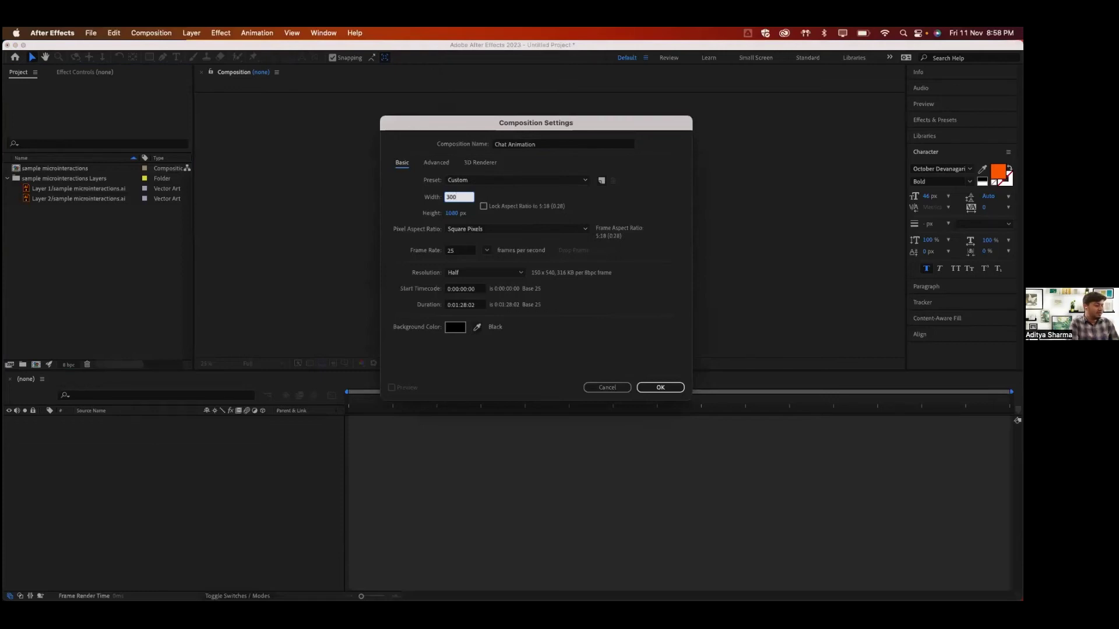
key("Tab")
type("300")
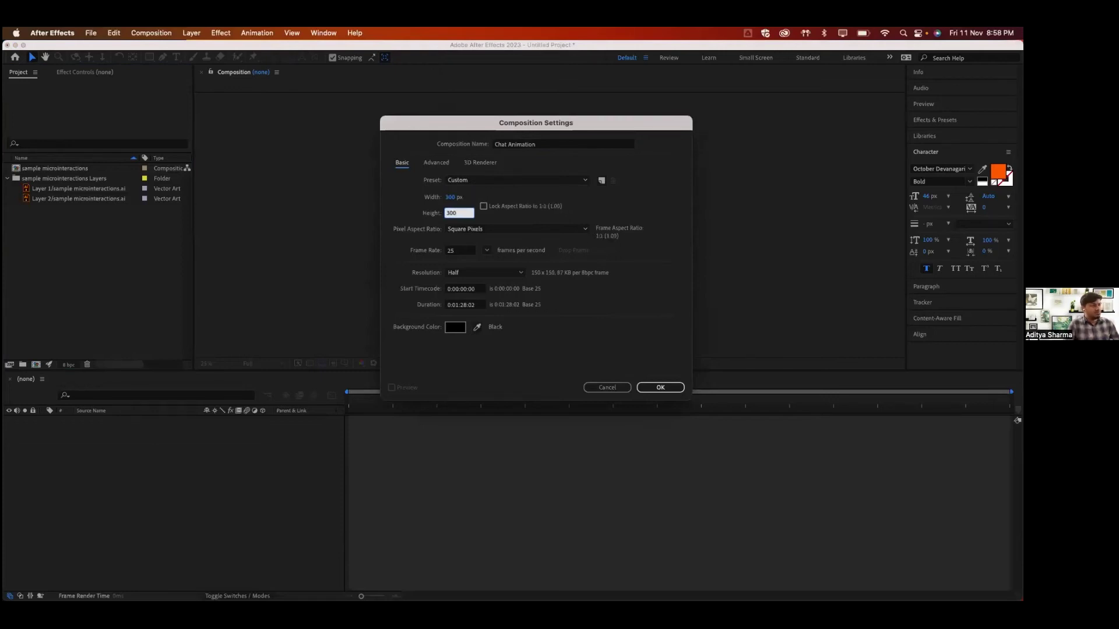
- Set the Chat Animation composition's duration to 0:00:05:00
left_click(456, 309)
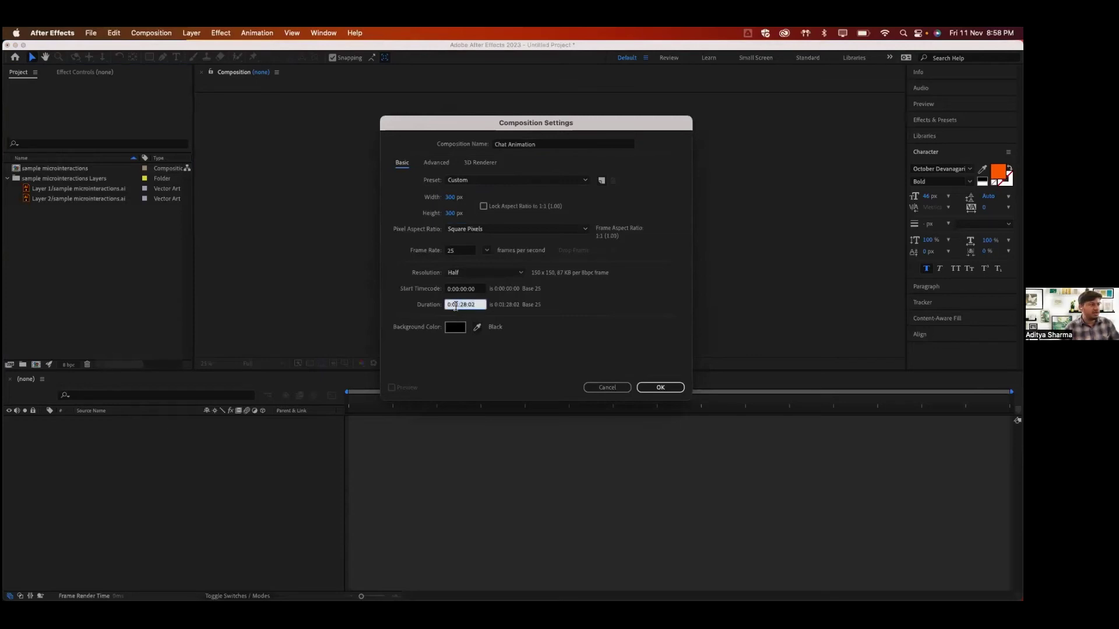
type("0:00:28:02")
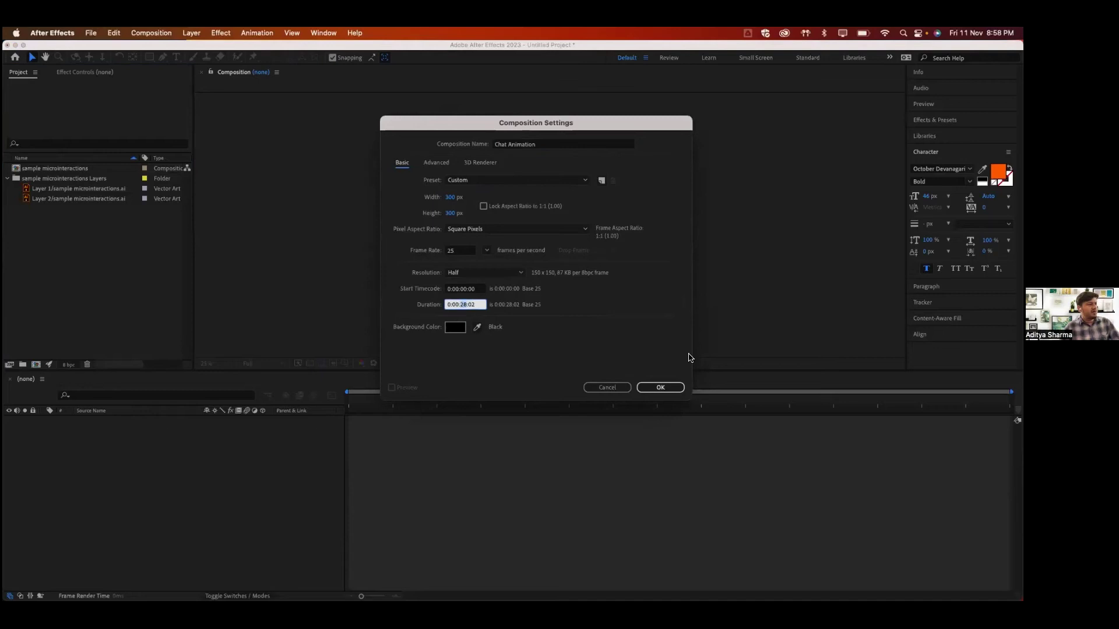
type("5")
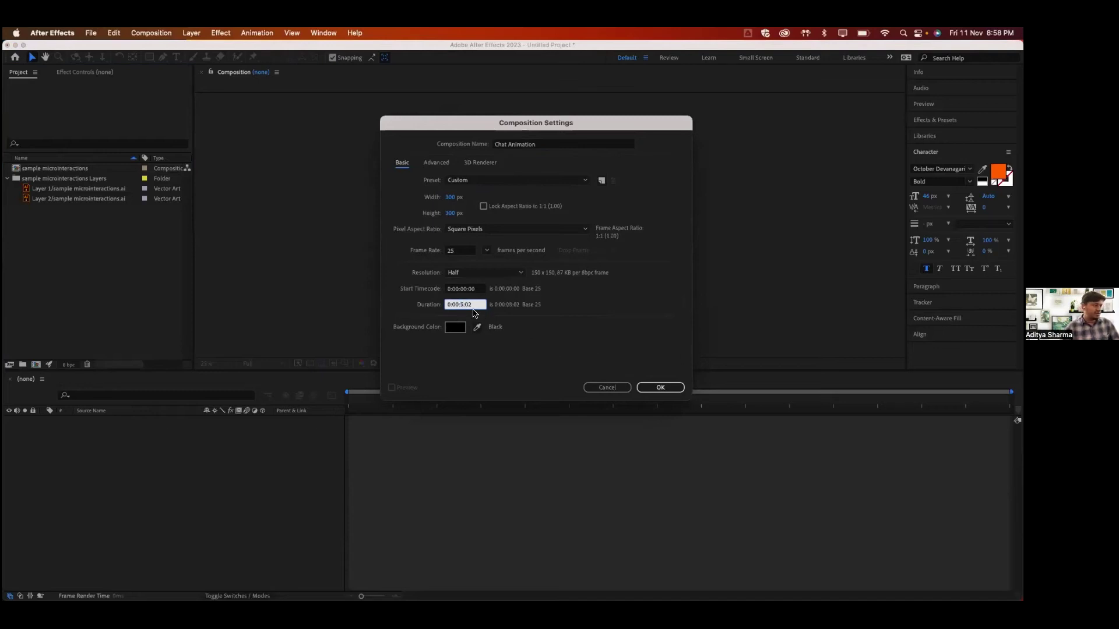
key("BackSpace")
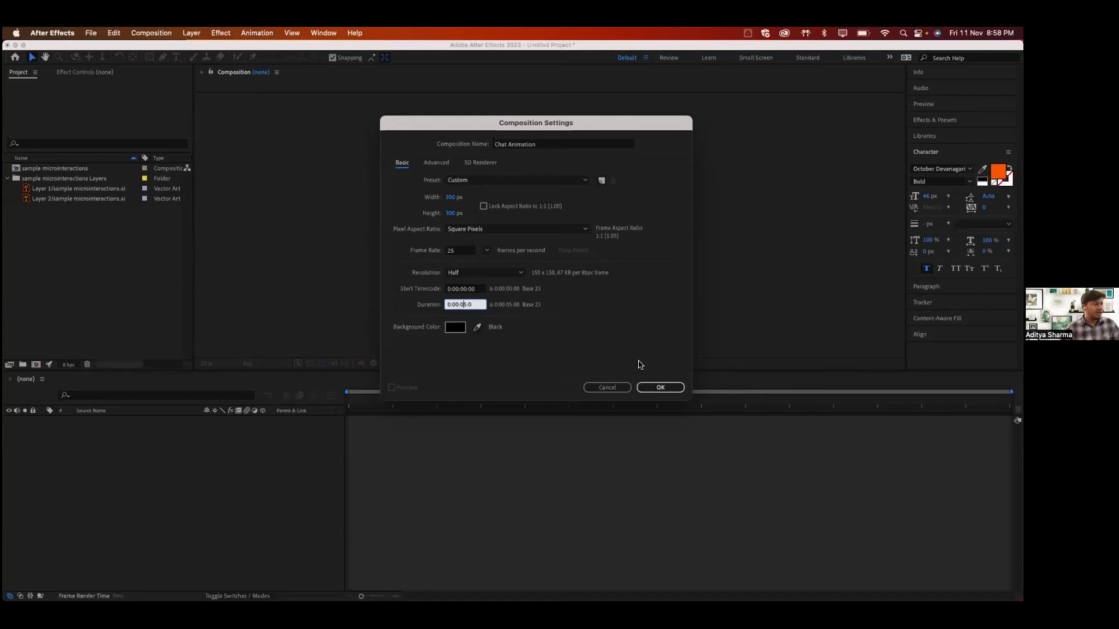
- Set the Chat Animation composition's background colour to white
left_click(662, 388)
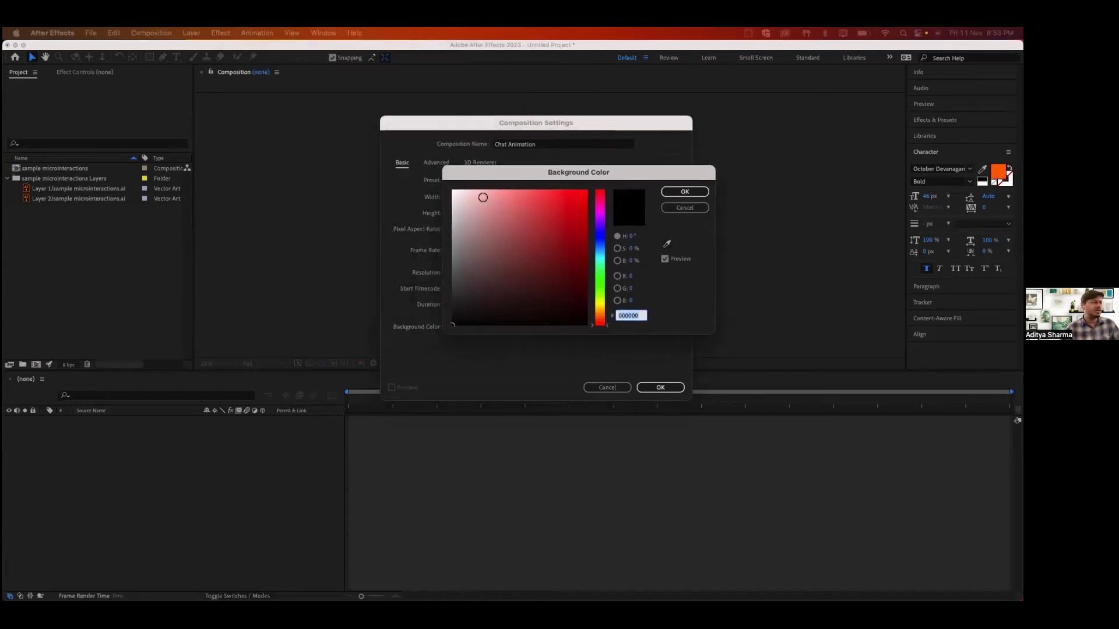
left_click(449, 186)
left_click(685, 191)
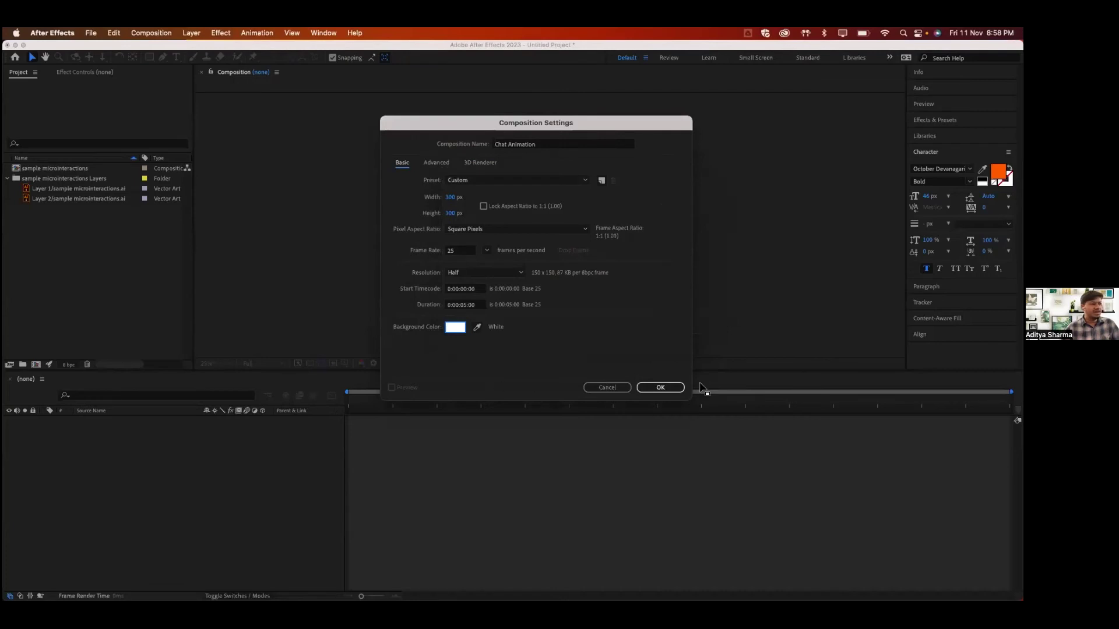
- Create the Chat Animation composition and place both sample microinteractions vector layers in its timeline
left_click(660, 387)
key("slash")
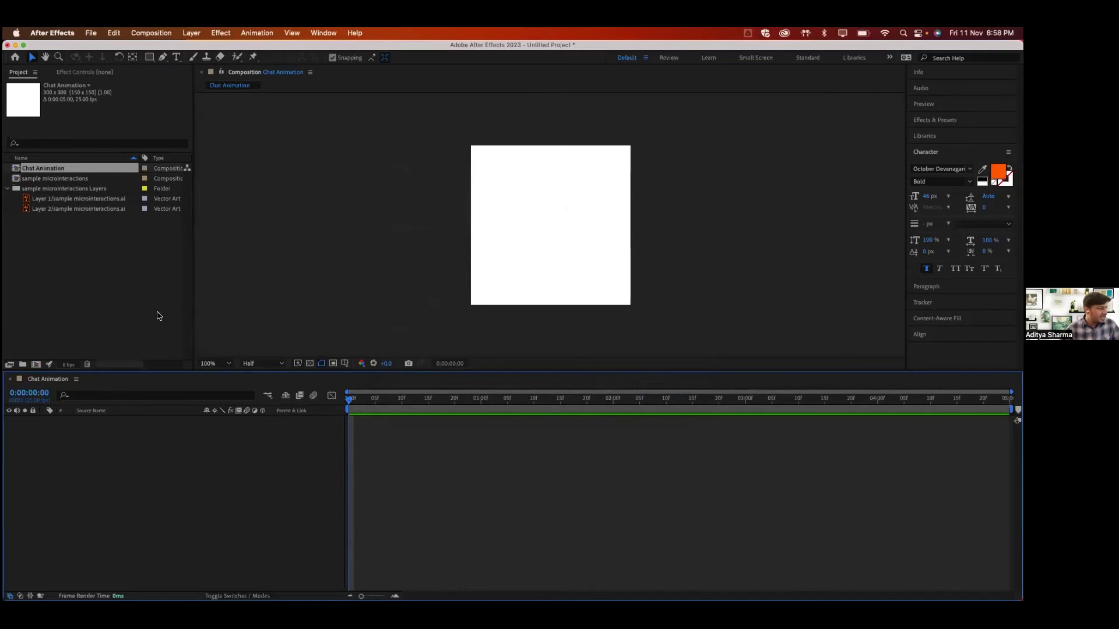
left_click_drag(58, 236, 58, 199)
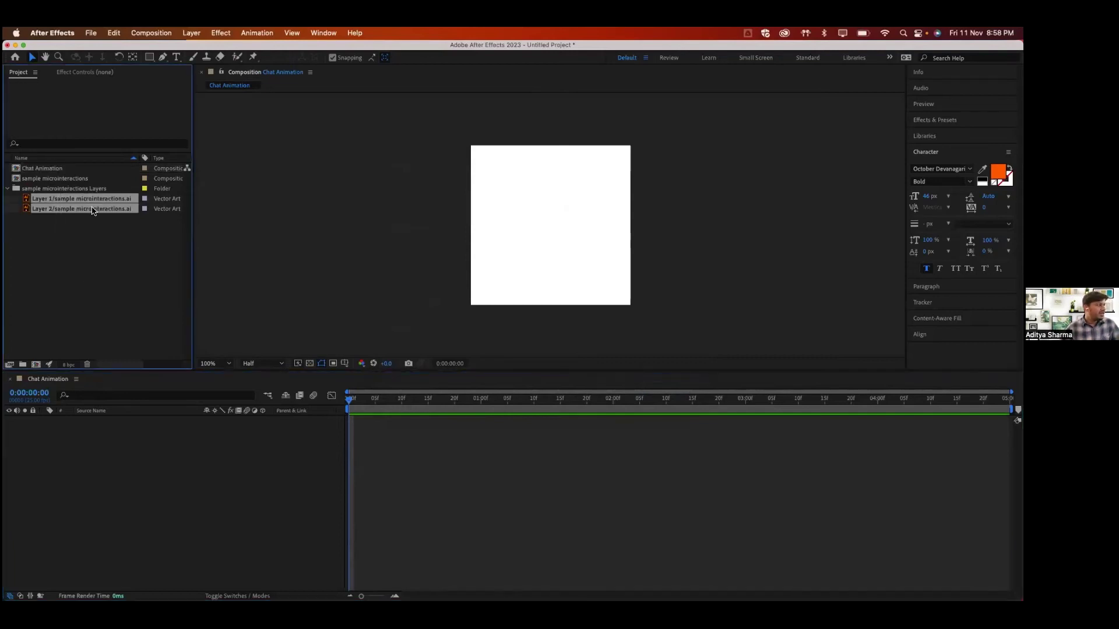
left_click_drag(95, 203, 104, 450)
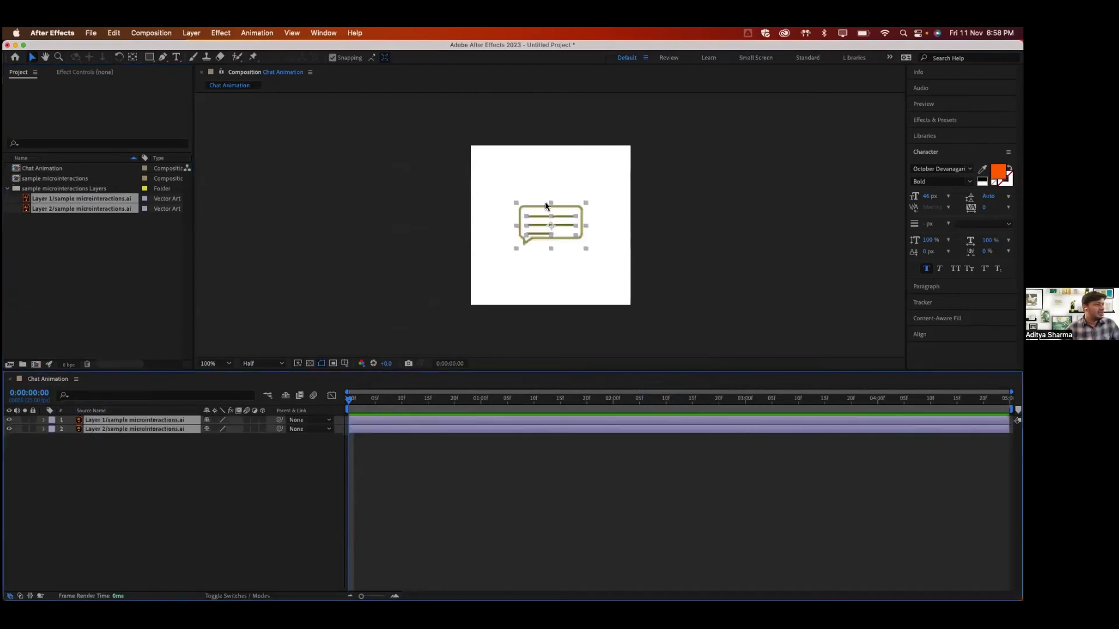
- Set the composition preview resolution to Full for a sharper view of the chat icon
key("period")
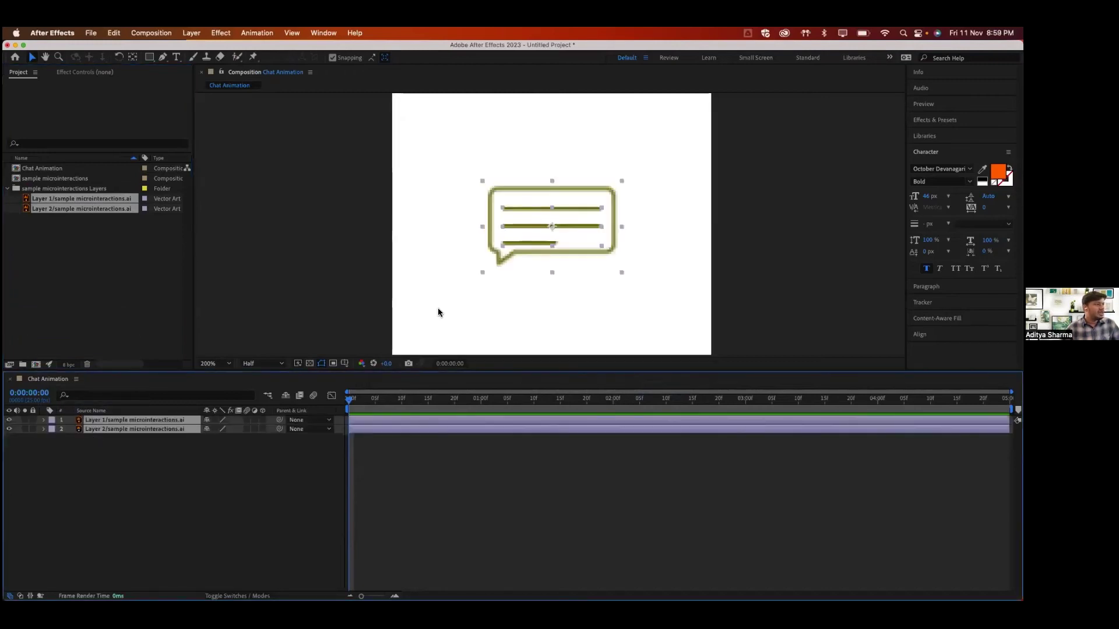
left_click(261, 365)
left_click(257, 388)
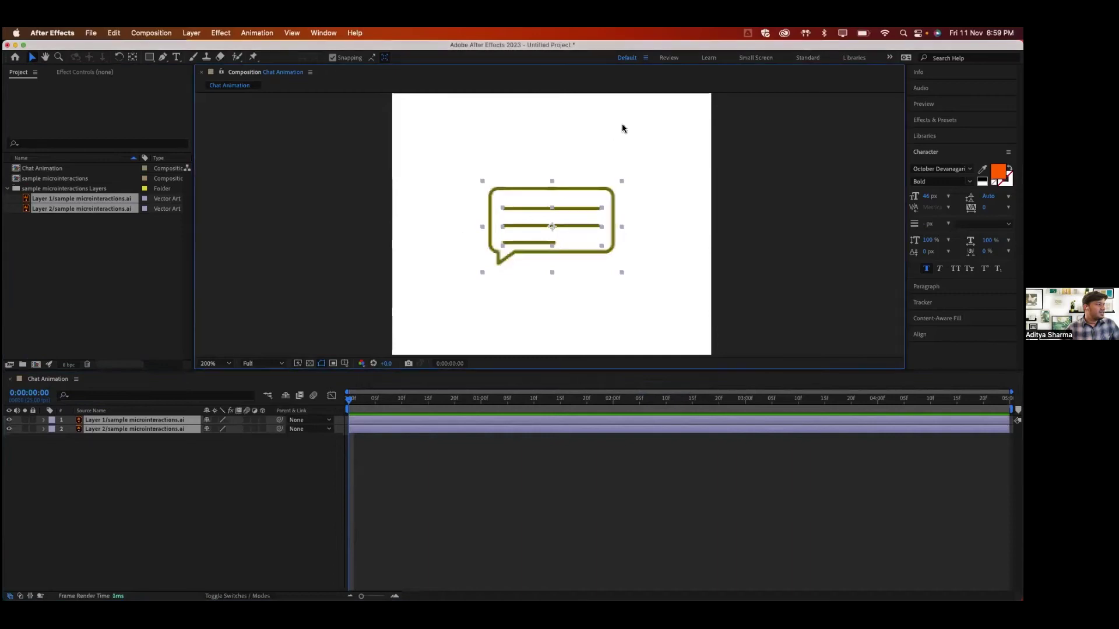
- Select only the layer with the three text lines and nudge it up four increments inside the chat bubble
left_click(676, 203)
left_click(577, 209)
key("Up")
key("Up")
key("Up")
key("Up")
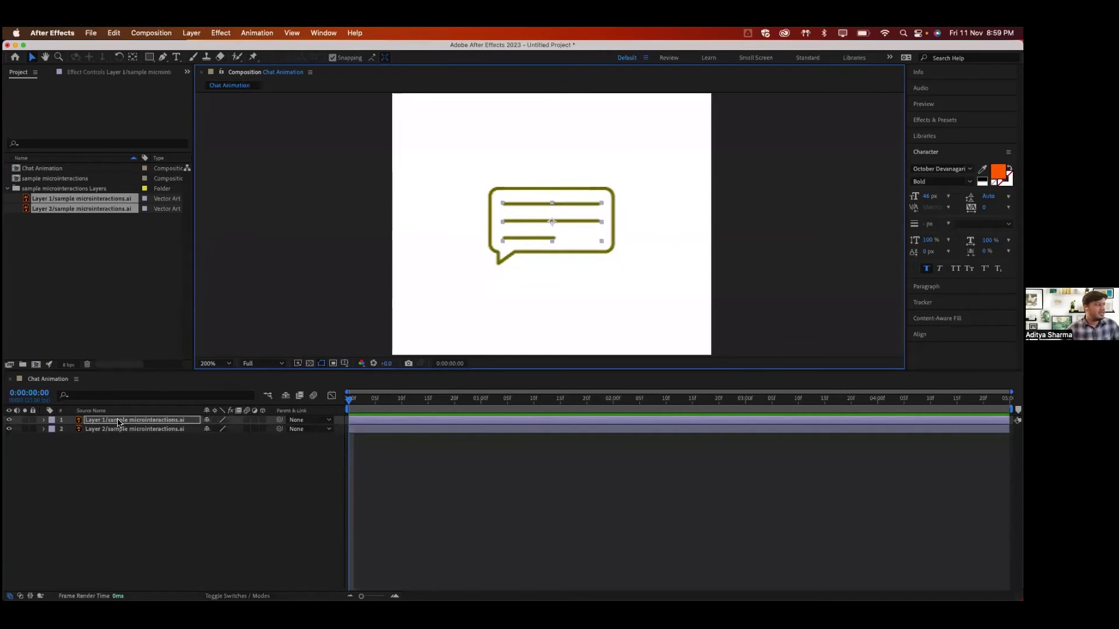
left_click_drag(124, 437, 124, 423)
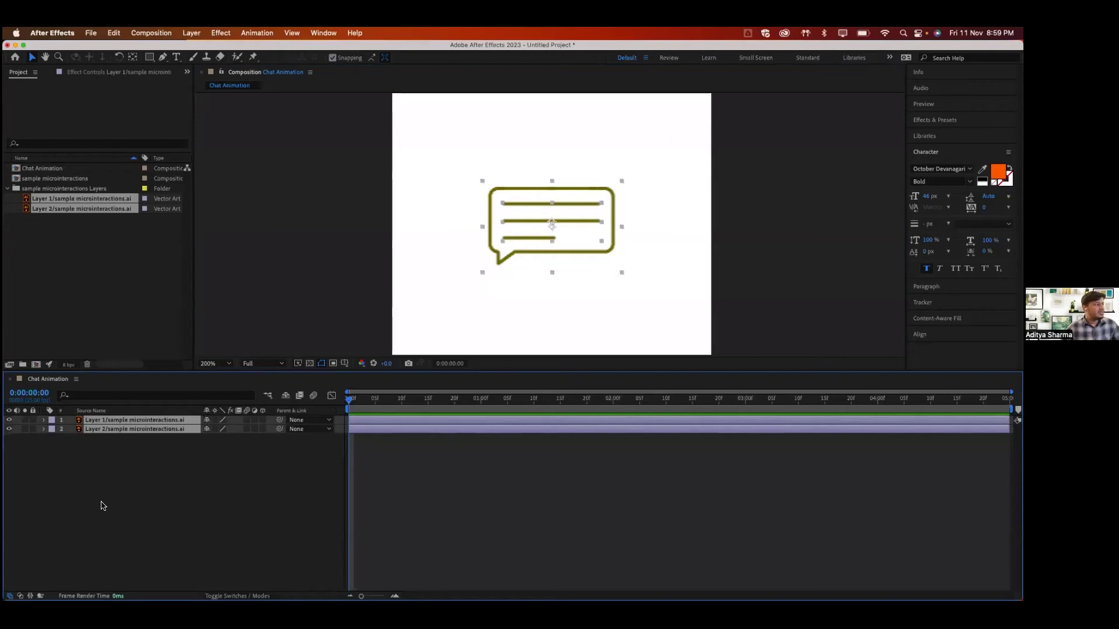
left_click(135, 462)
left_click_drag(125, 441, 125, 420)
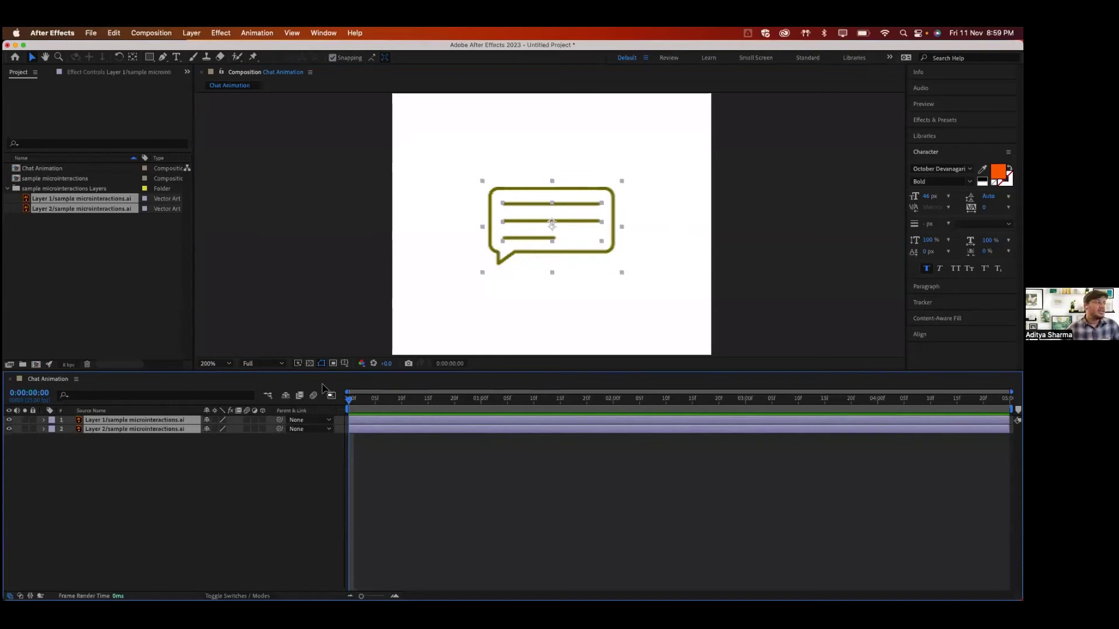
left_click(169, 443)
double_click(175, 430)
left_click(166, 421)
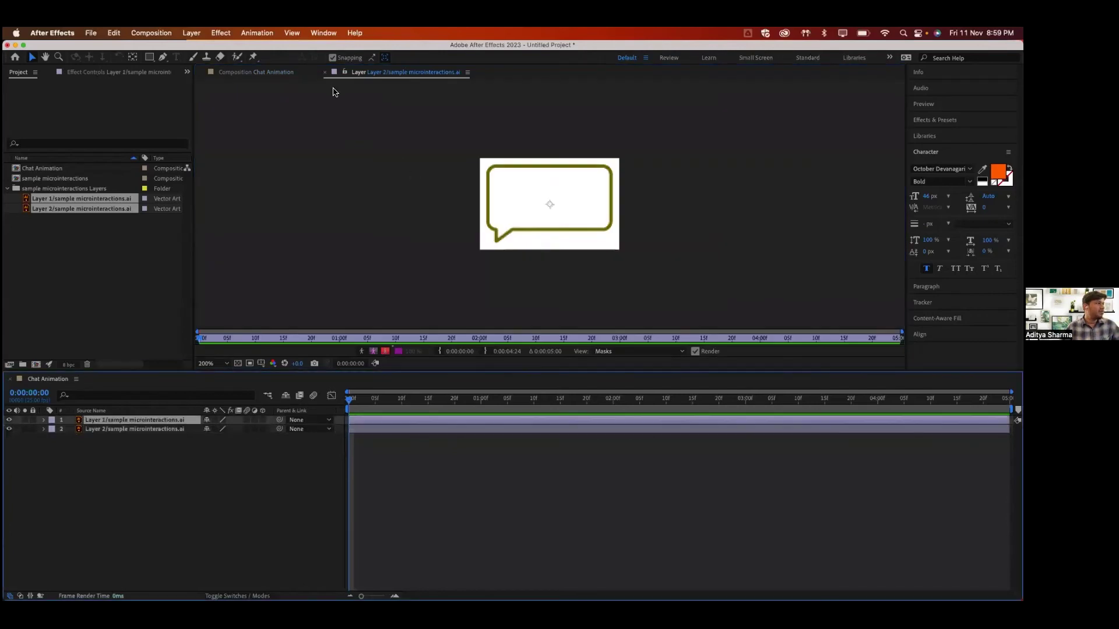
left_click(325, 73)
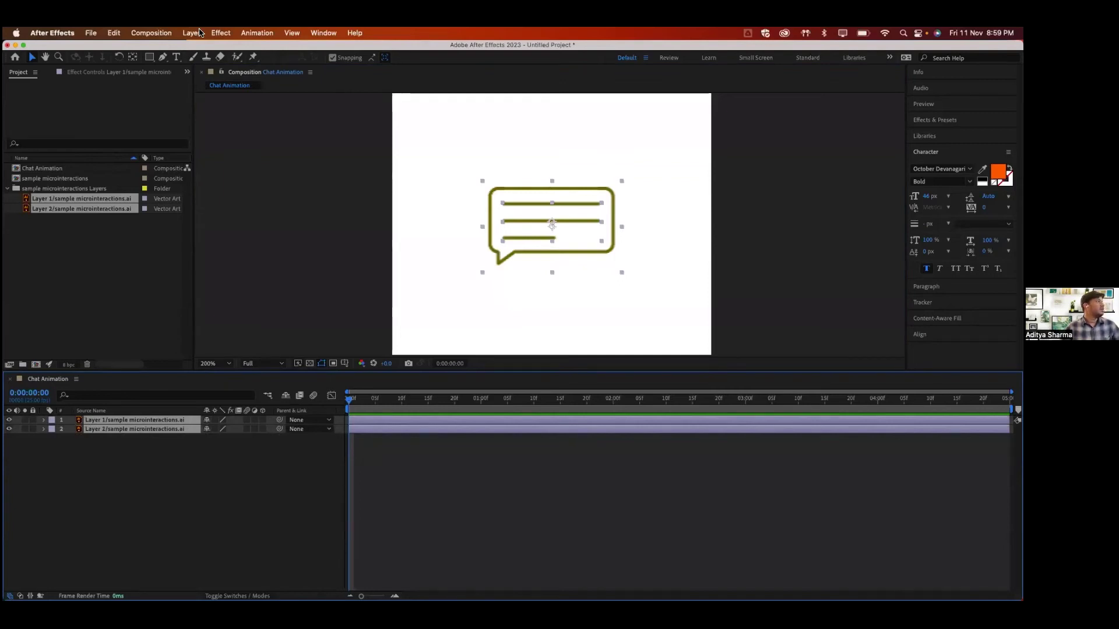
- Create shapes from both selected Illustrator vector layers in the Chat Animation timeline
left_click(115, 33)
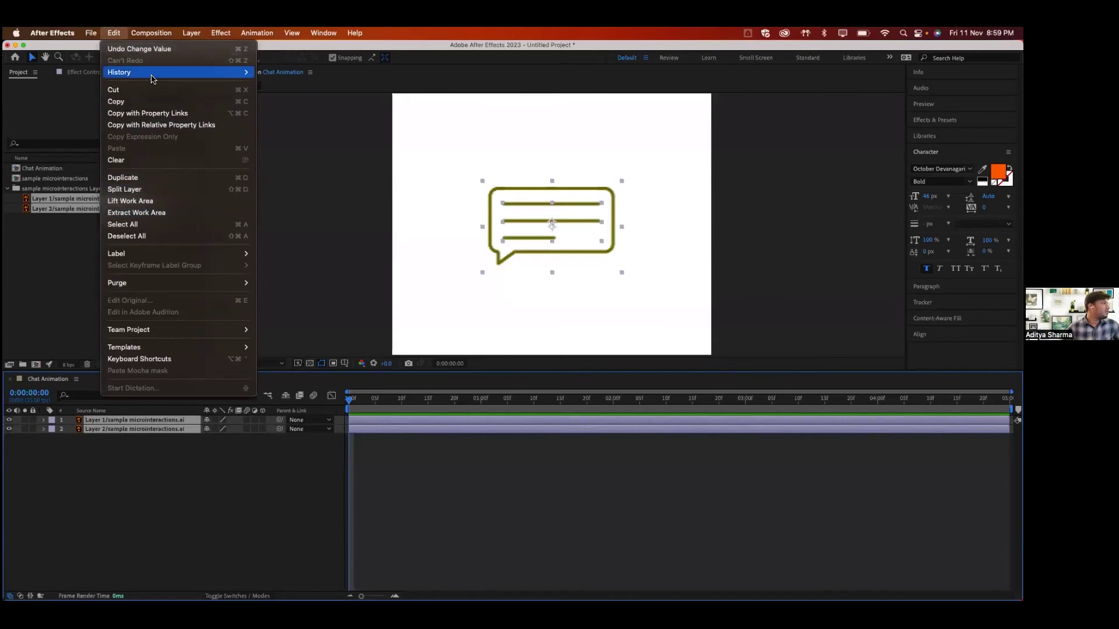
mouse_move(137, 34)
mouse_move(193, 33)
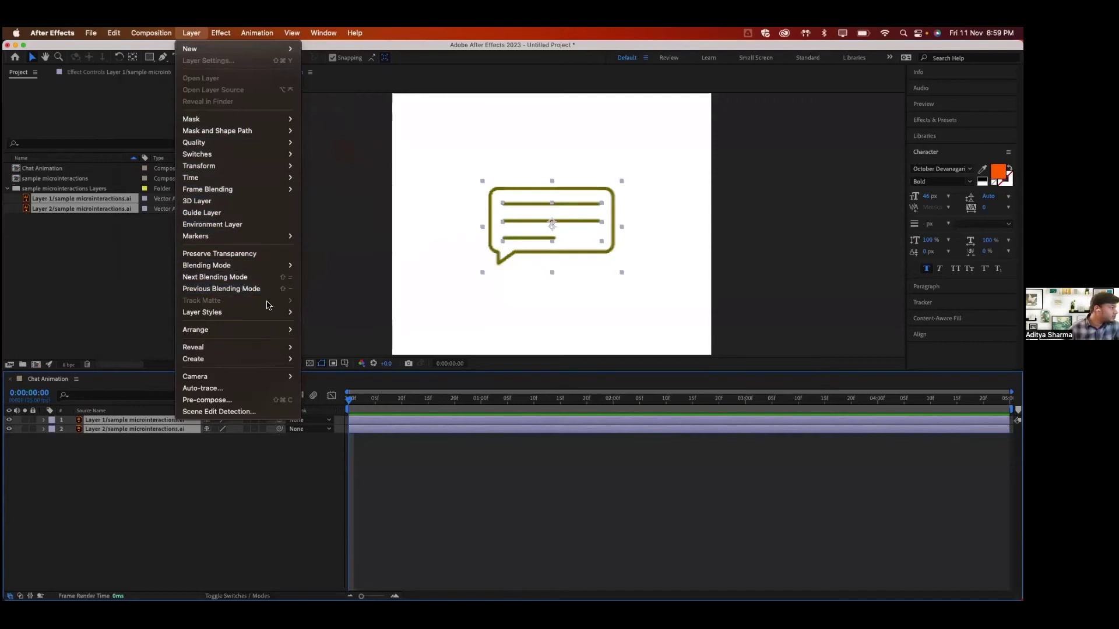
mouse_move(267, 357)
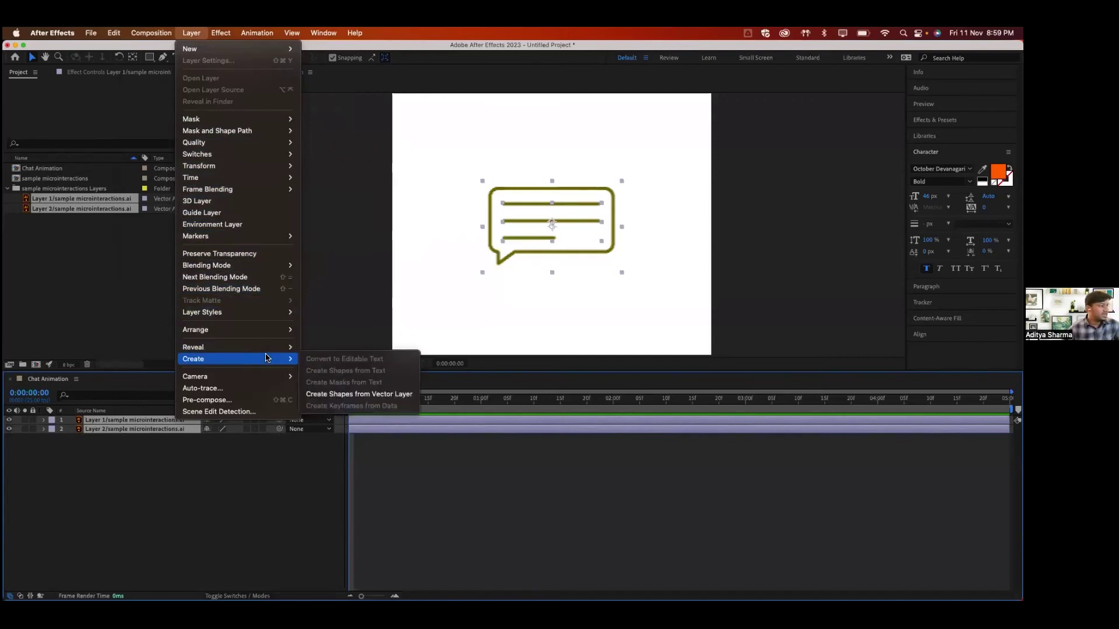
left_click(333, 395)
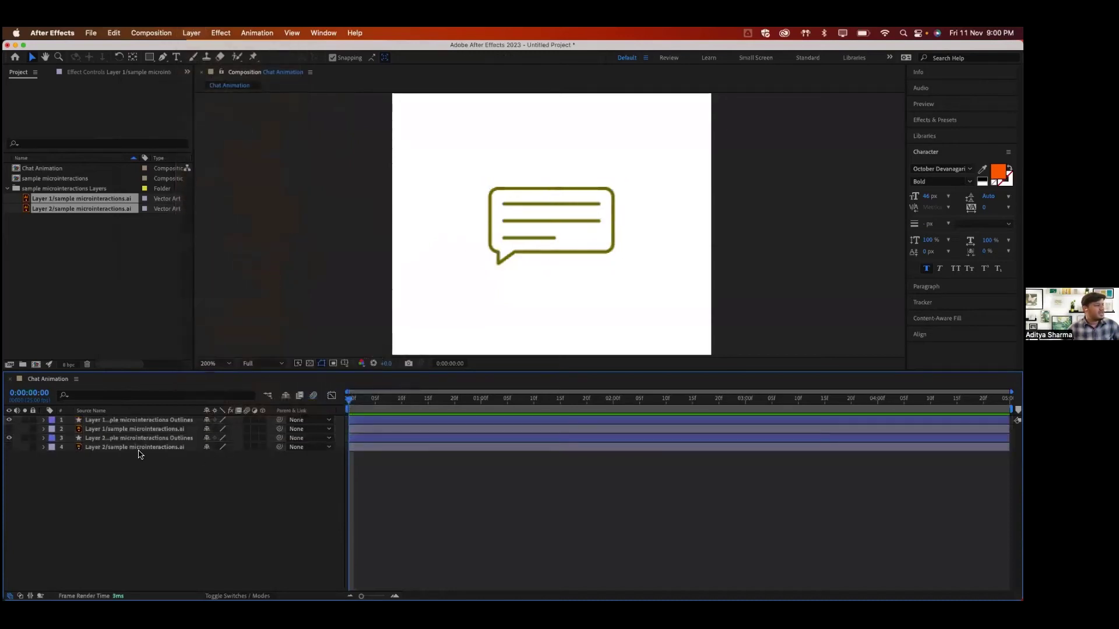
- Delete the two original Illustrator vector layers, keeping only their shape outline layers
left_click(140, 449)
key("Delete")
left_click(145, 430)
key("Delete")
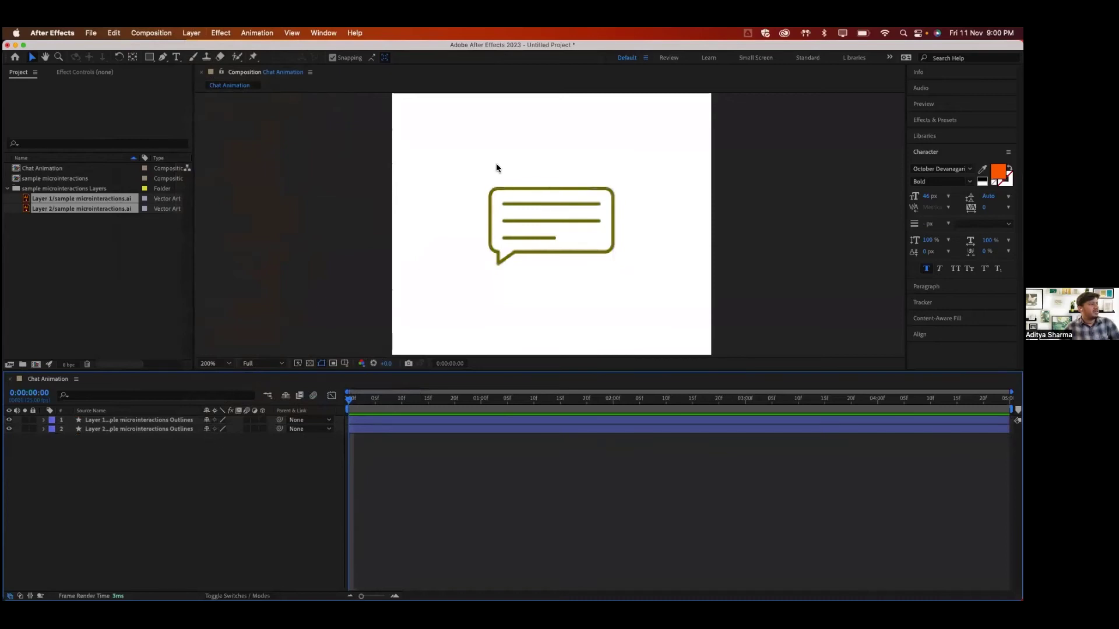
- Select both outline layers and show only their Scale properties in the timeline
left_click_drag(482, 174, 617, 289)
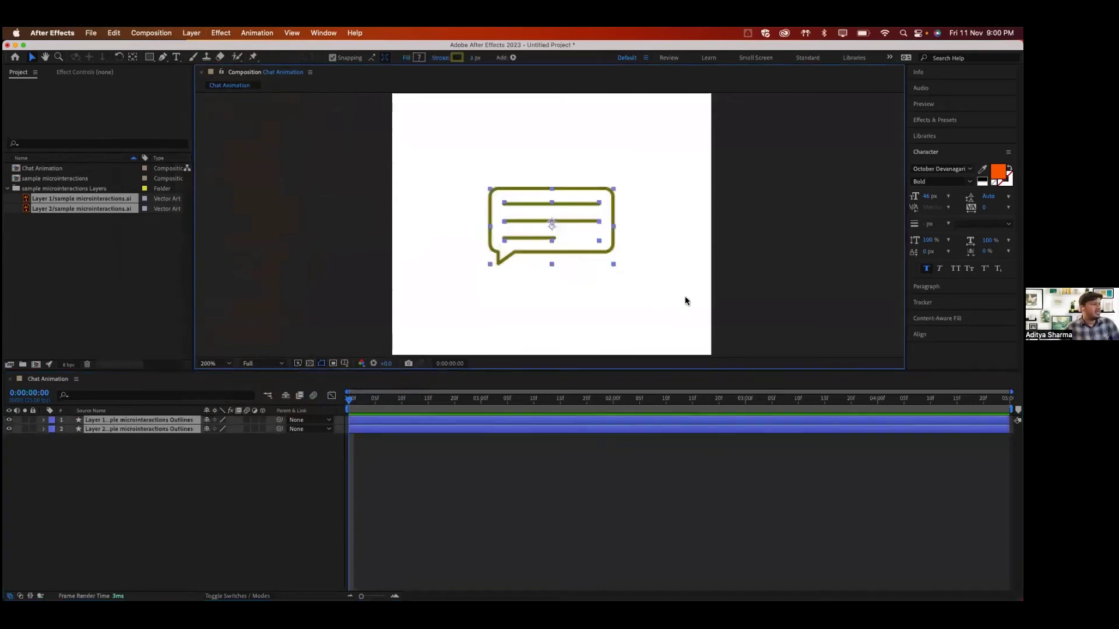
left_click(43, 429)
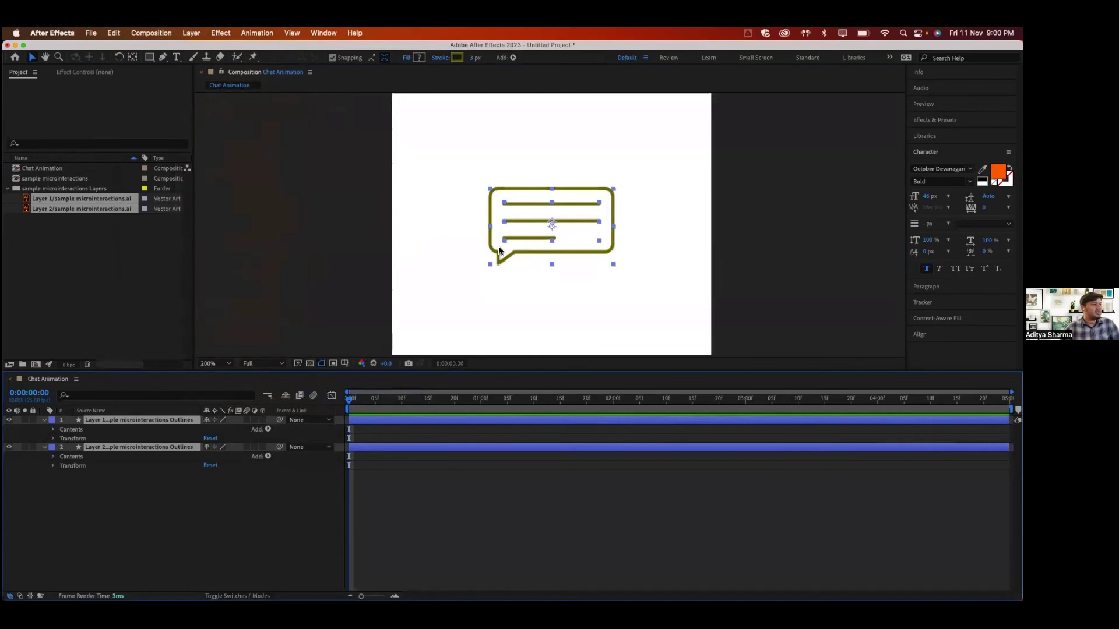
left_click(243, 488)
left_click(492, 153)
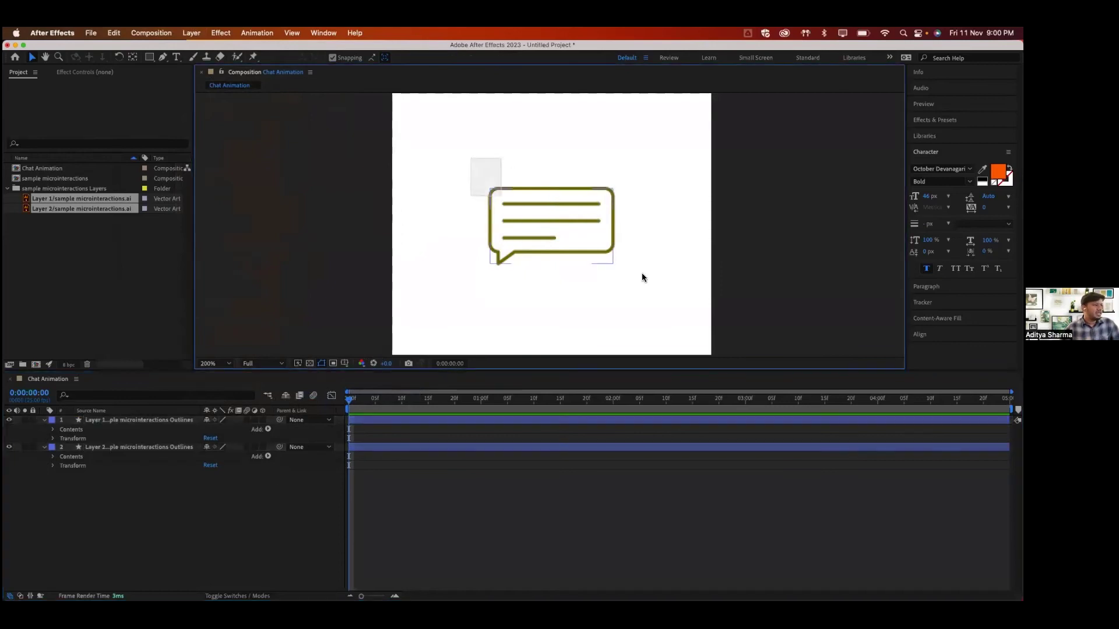
left_click_drag(593, 255, 690, 290)
key("s")
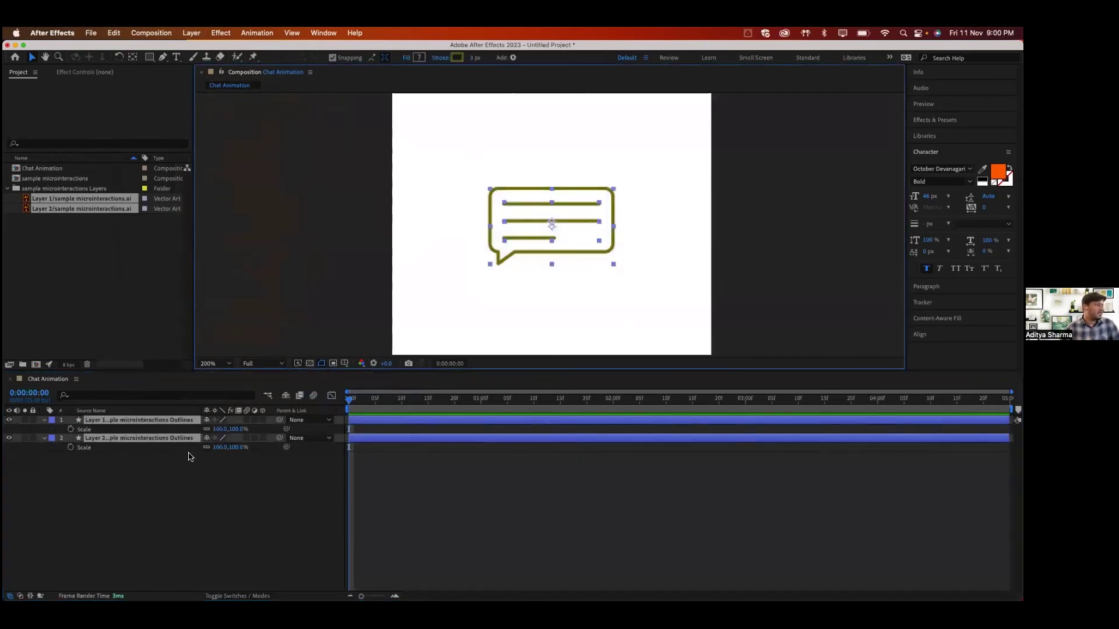
key("s")
left_click_drag(154, 481, 155, 421)
key("s")
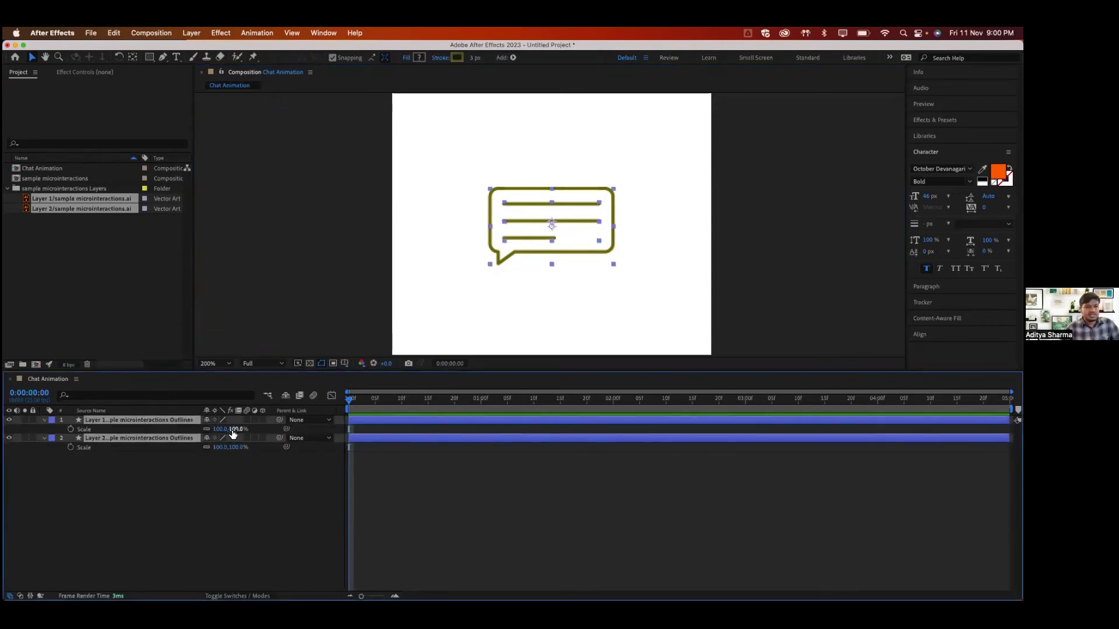
- Scale both outline layers up together to 191% and deselect them
left_click_drag(233, 429, 275, 430)
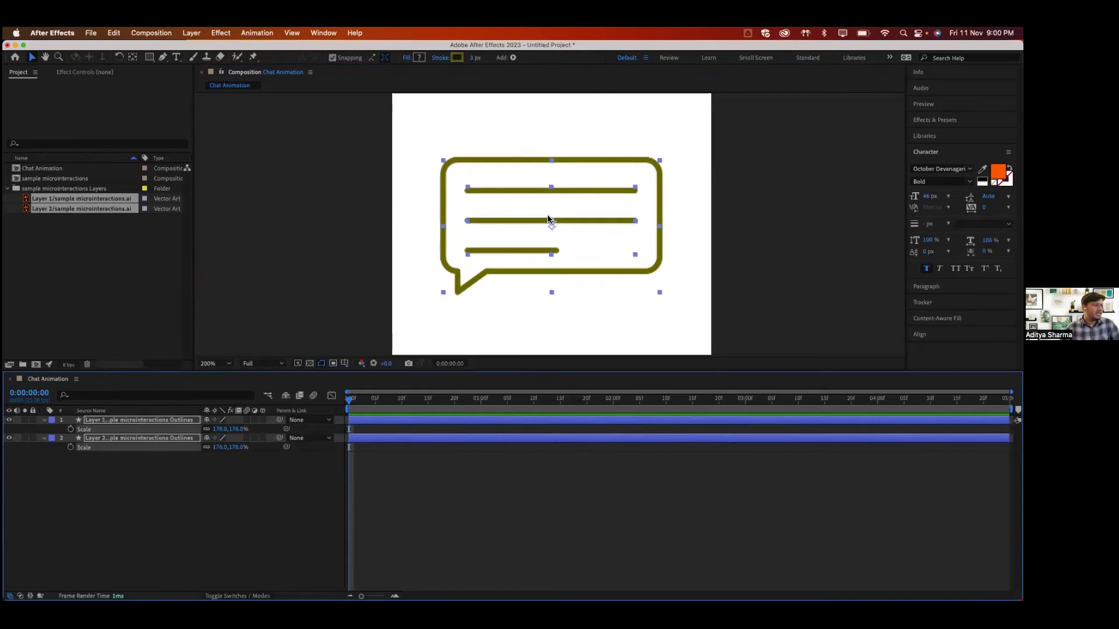
key("slash")
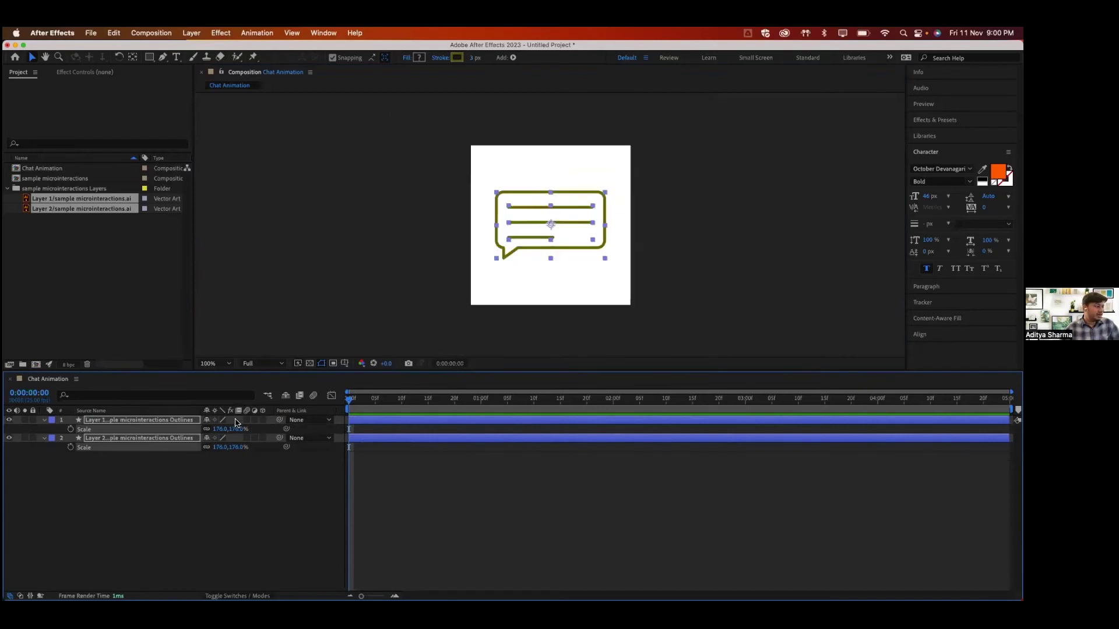
left_click_drag(234, 428, 245, 429)
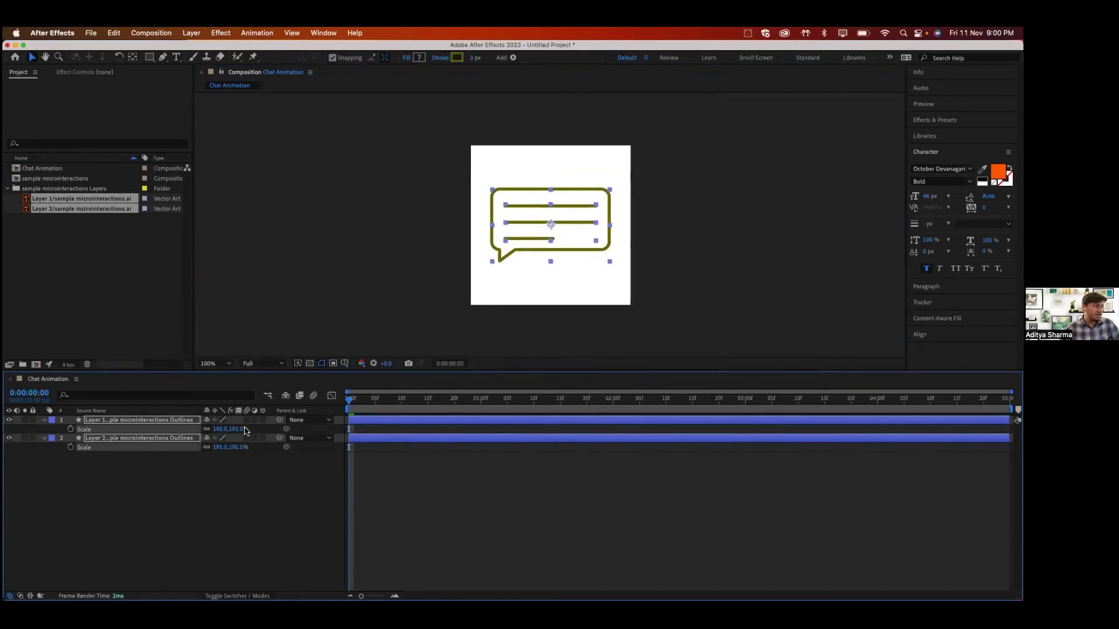
left_click(291, 464)
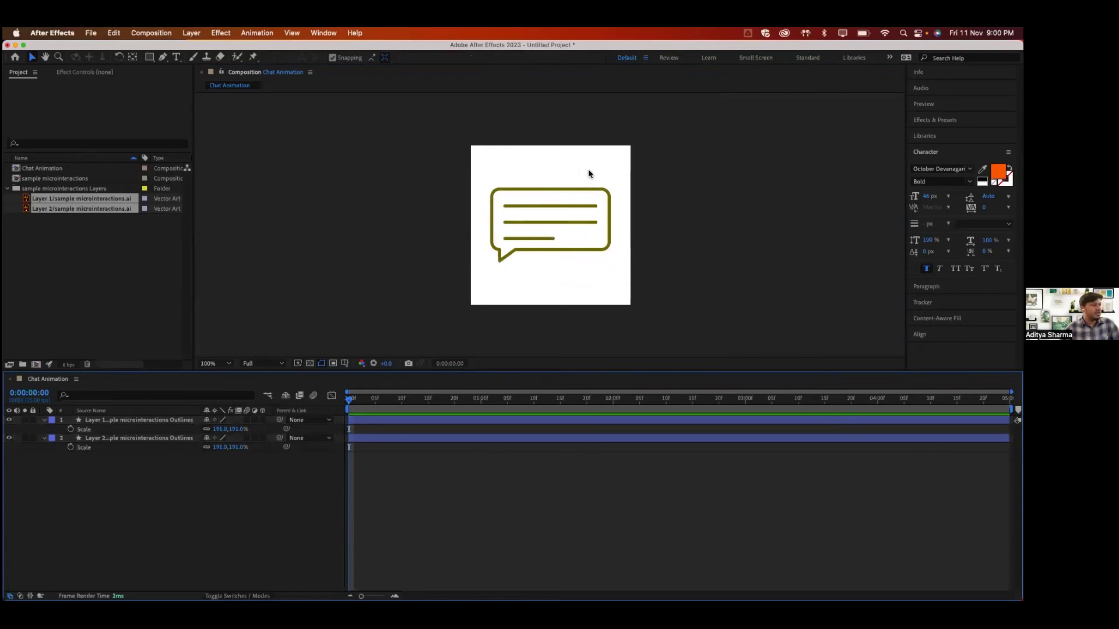
- Collapse the properties of both outline layers and select the Layer 1 outlines containing the text lines
left_click(579, 187)
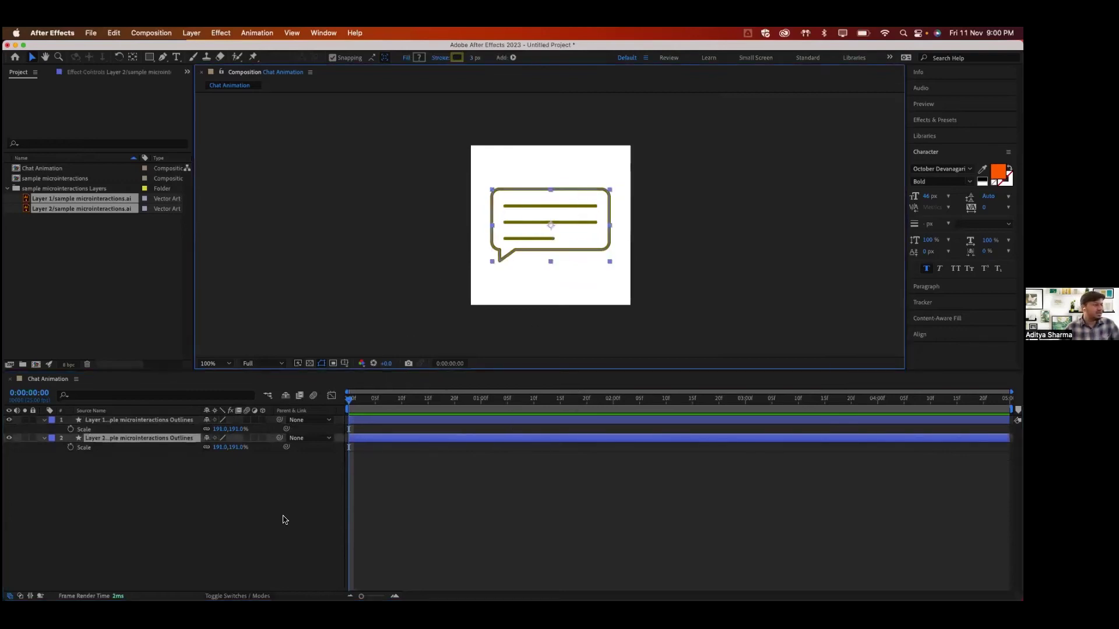
left_click(47, 422)
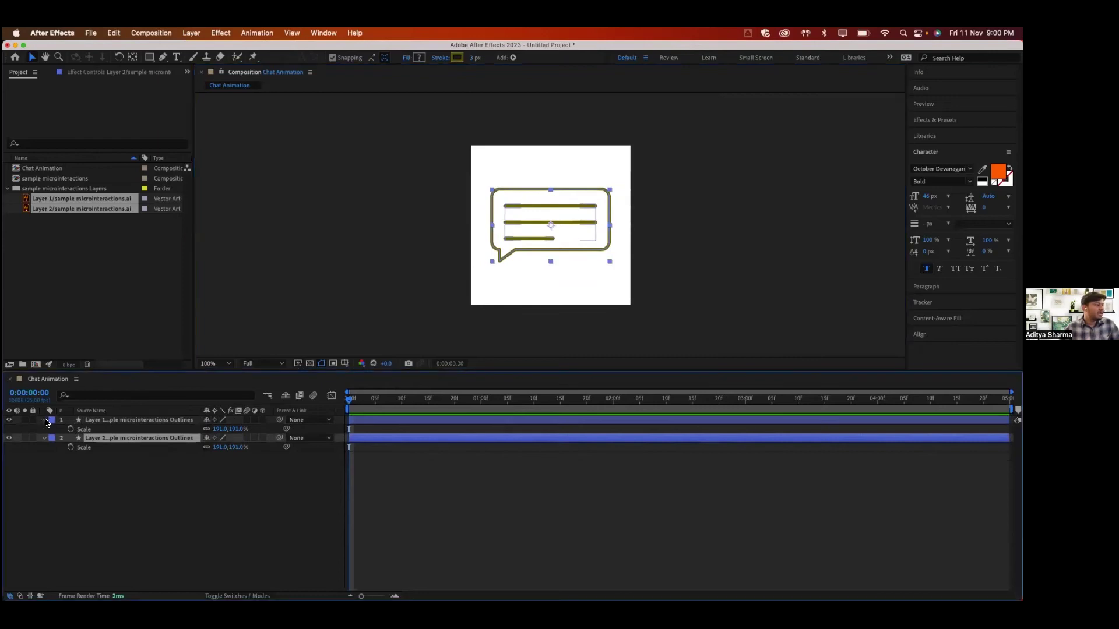
left_click(45, 420)
left_click(44, 429)
left_click(48, 421)
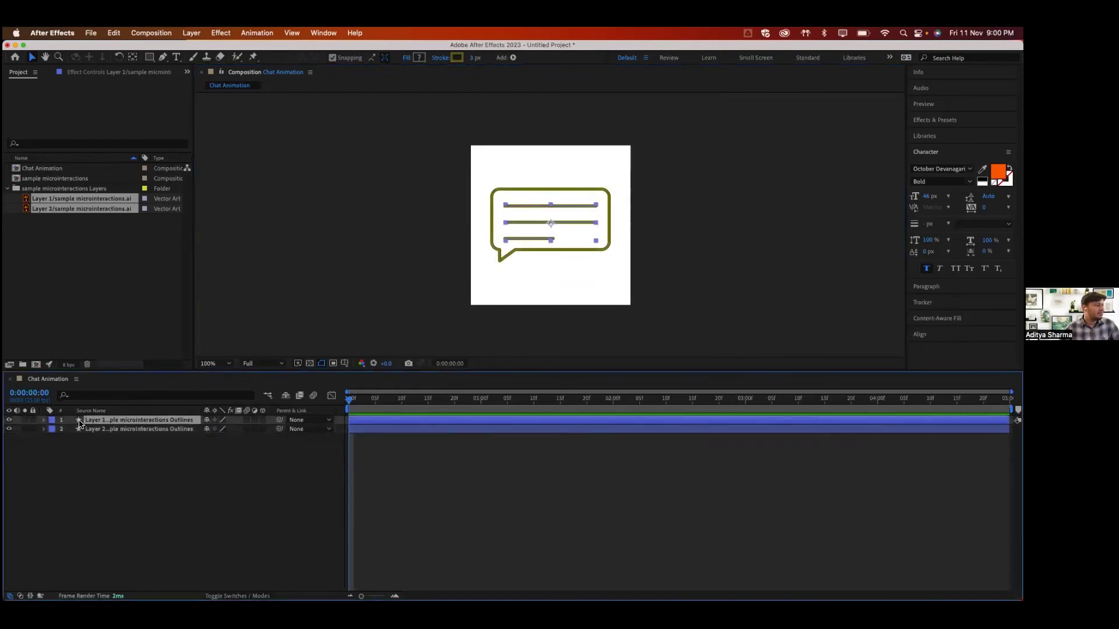
- Nudge the text-lines outline layer up two increments inside the enlarged chat bubble, to a vertical position of 143.5
left_click(45, 420)
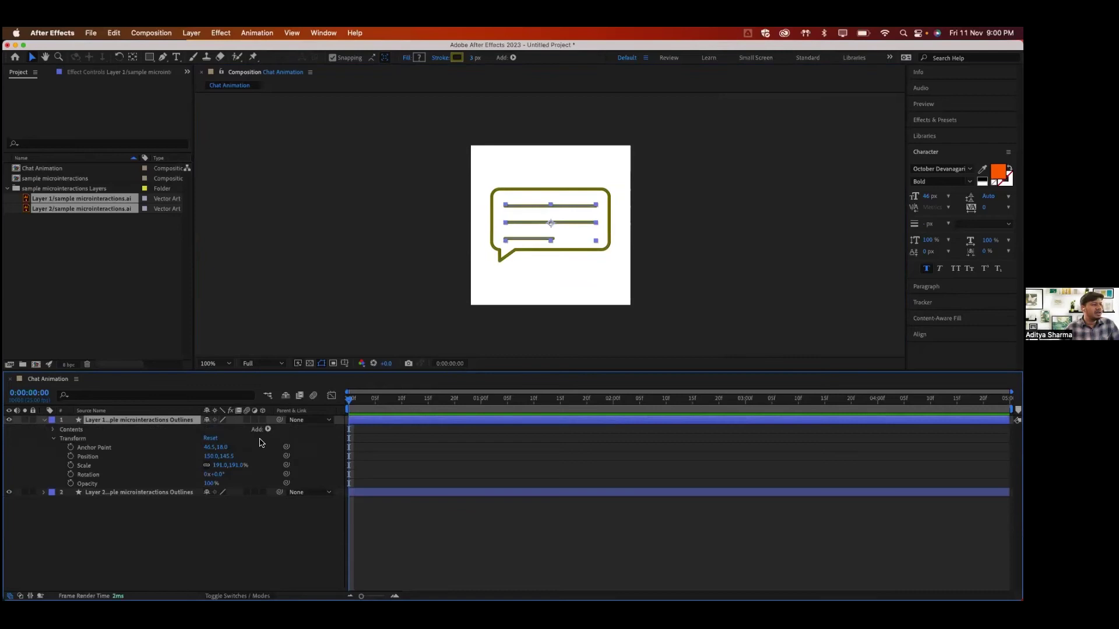
left_click(44, 420)
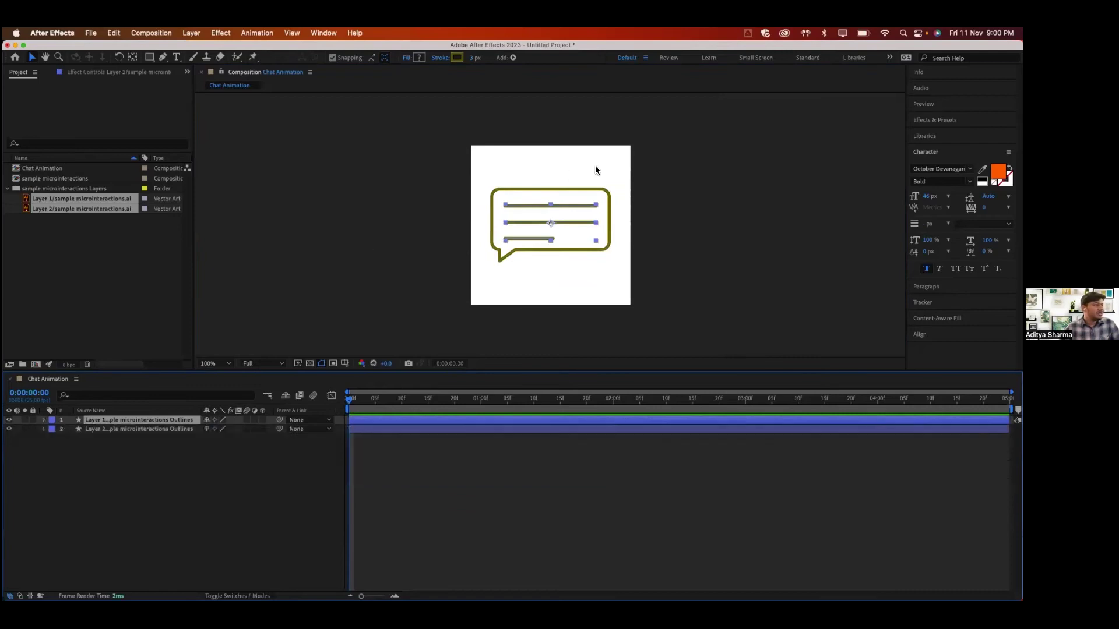
key("Up")
key("Up")
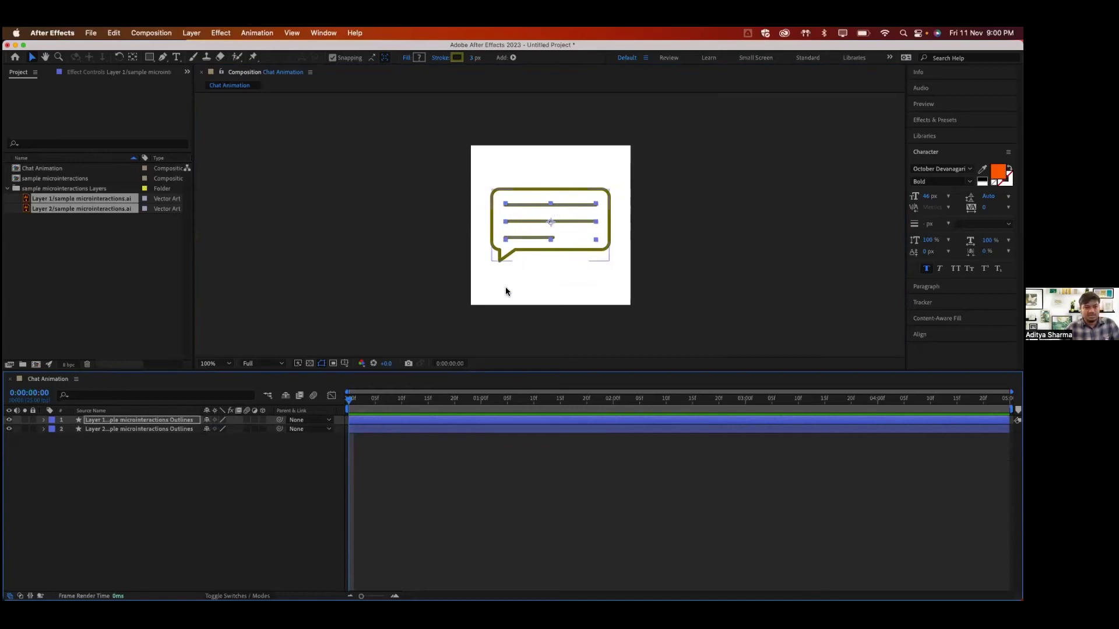
- Add a Trim Paths operator to the Layer 1 outlines containing the text lines and expand its properties
left_click(45, 421)
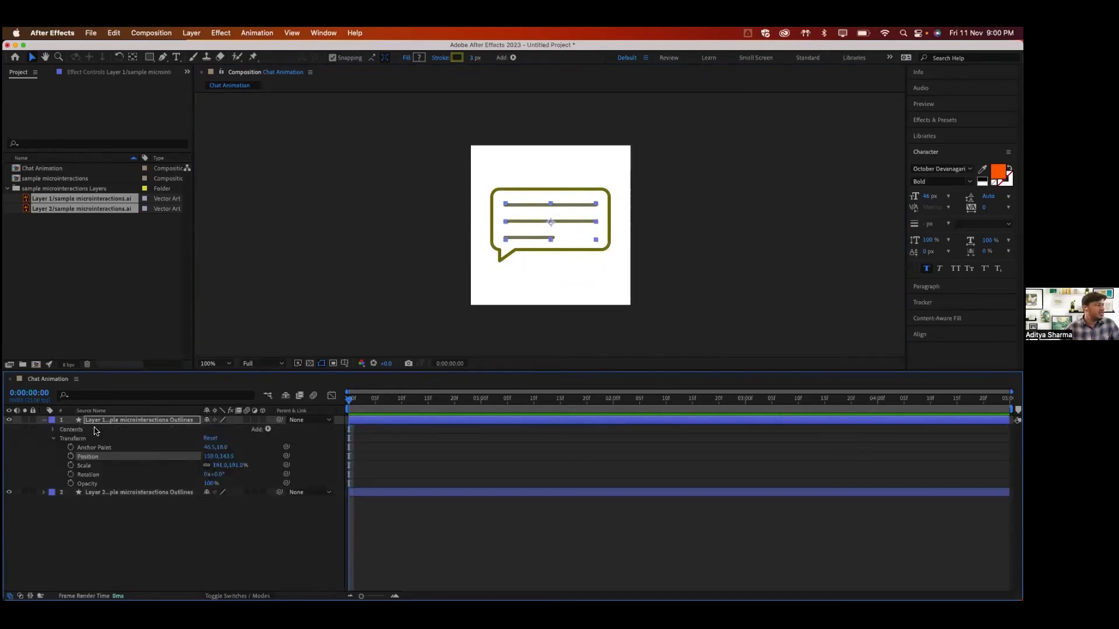
left_click(135, 421)
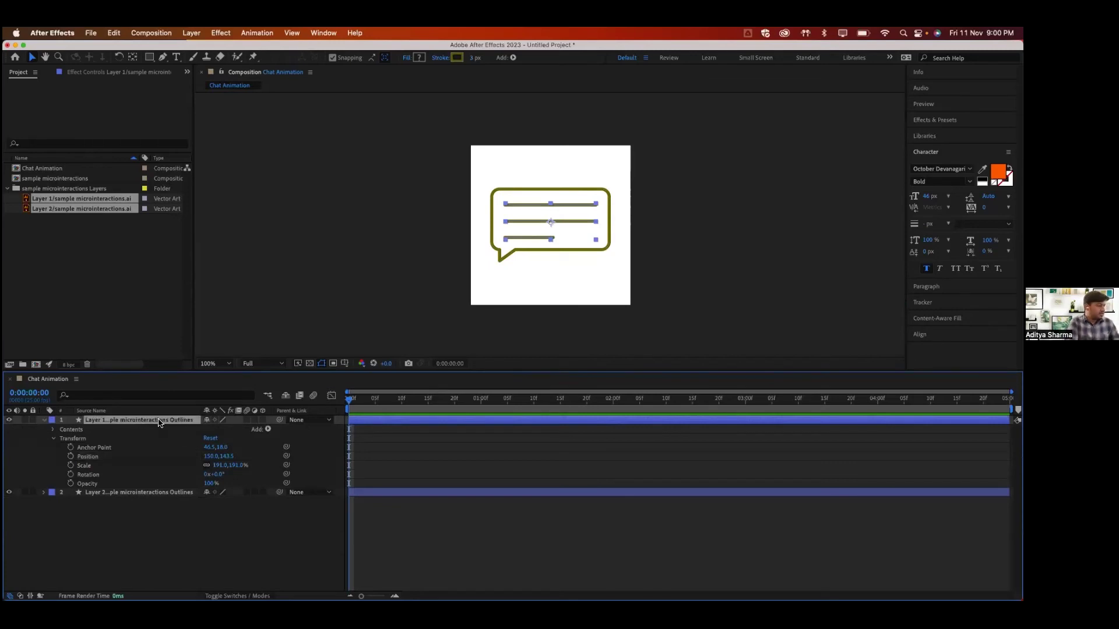
left_click(253, 509)
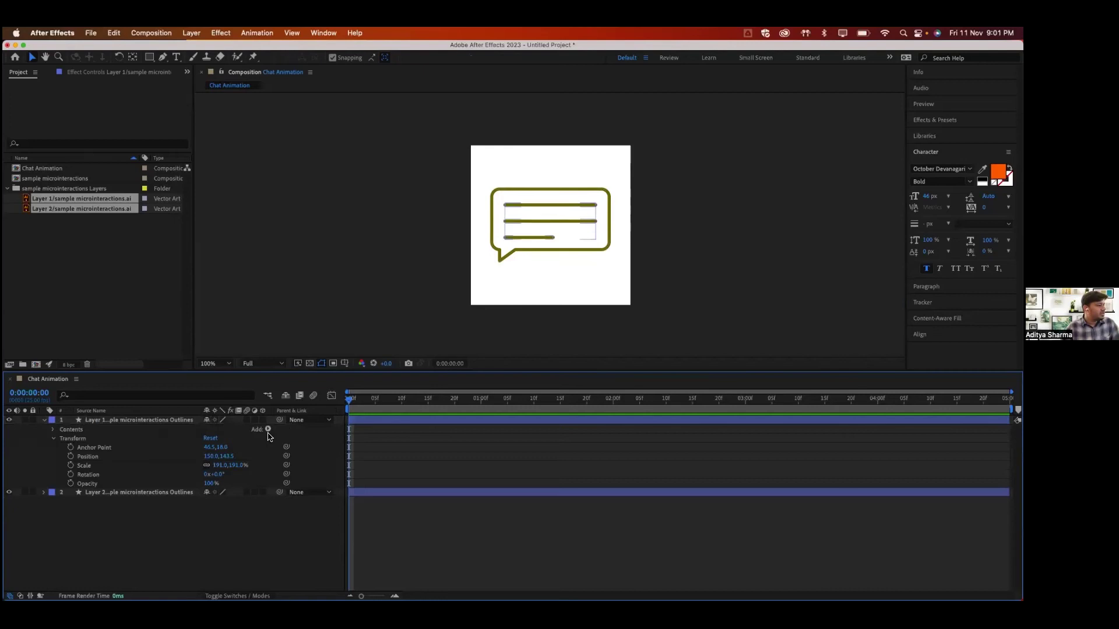
left_click(185, 422)
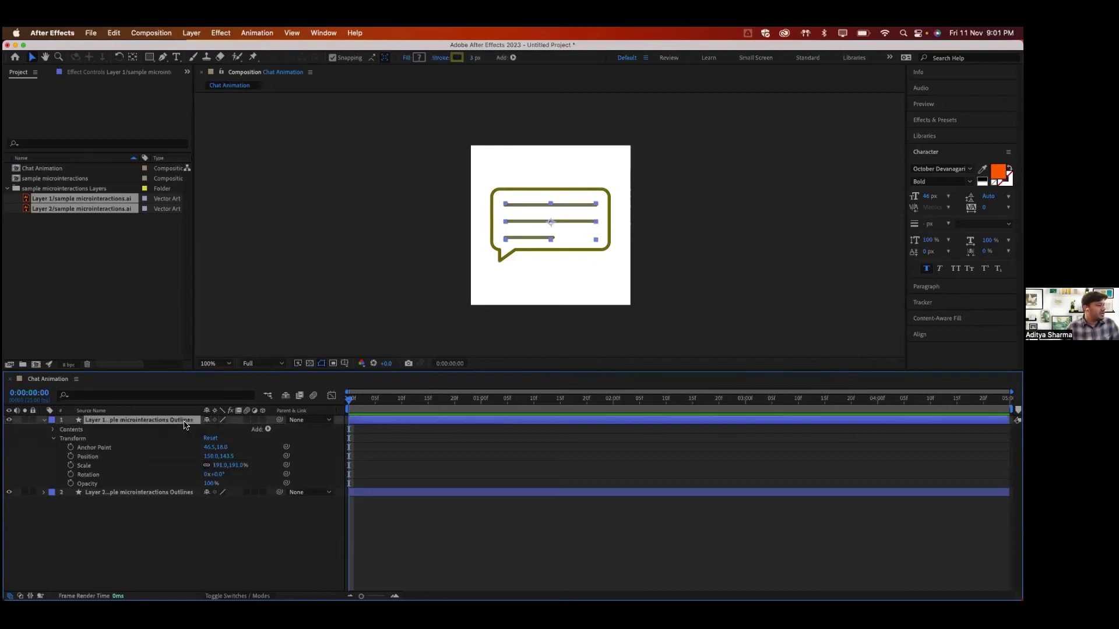
left_click(268, 430)
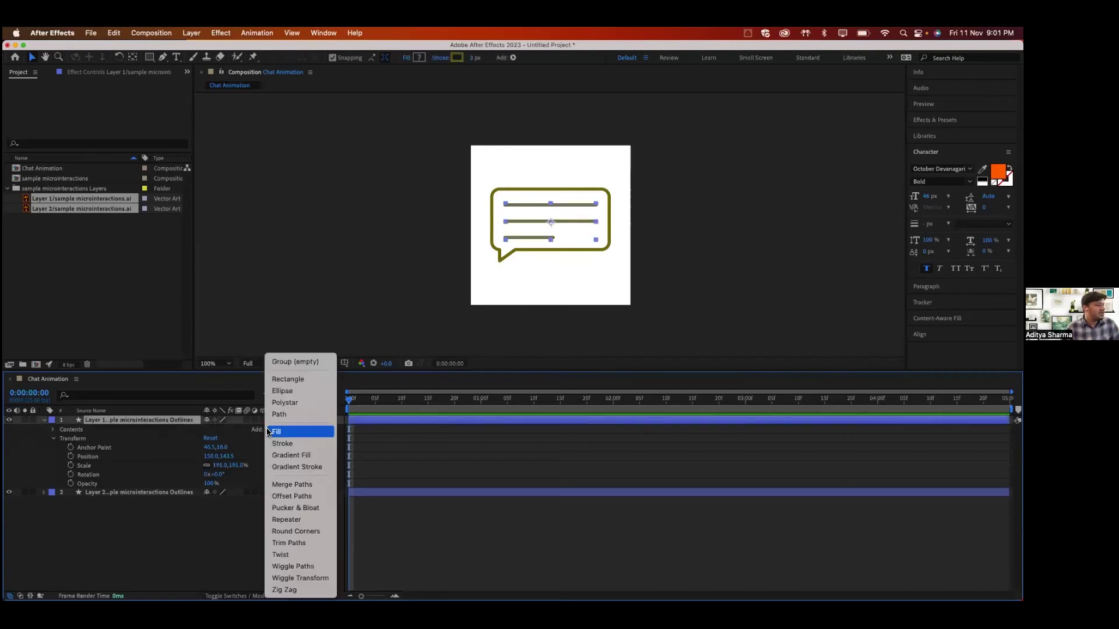
left_click(277, 543)
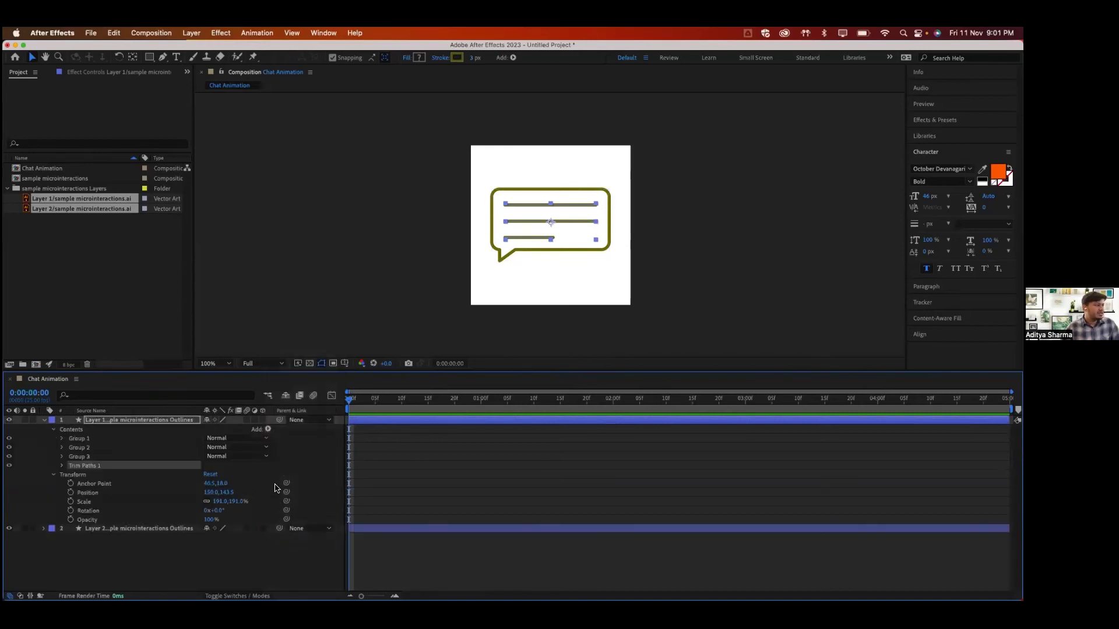
left_click(62, 467)
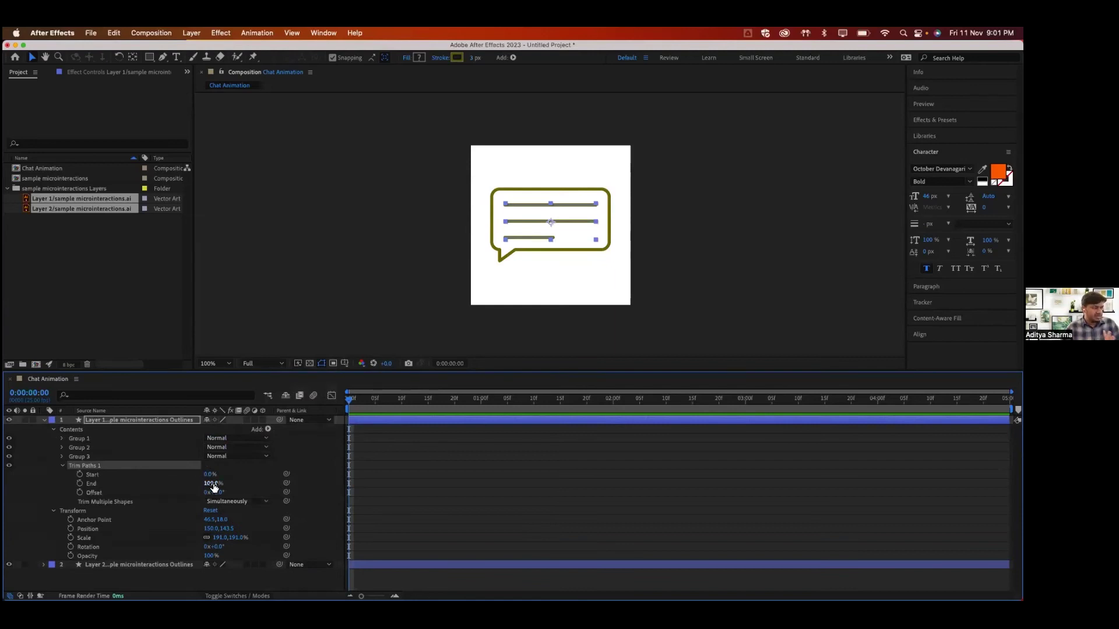
- Test the Trim Paths End value, return it to 100%, and start keyframing End on the first frame
mouse_move(209, 484)
left_mouse_down()
mouse_move(180, 485)
mouse_move(450, 515)
left_mouse_up()
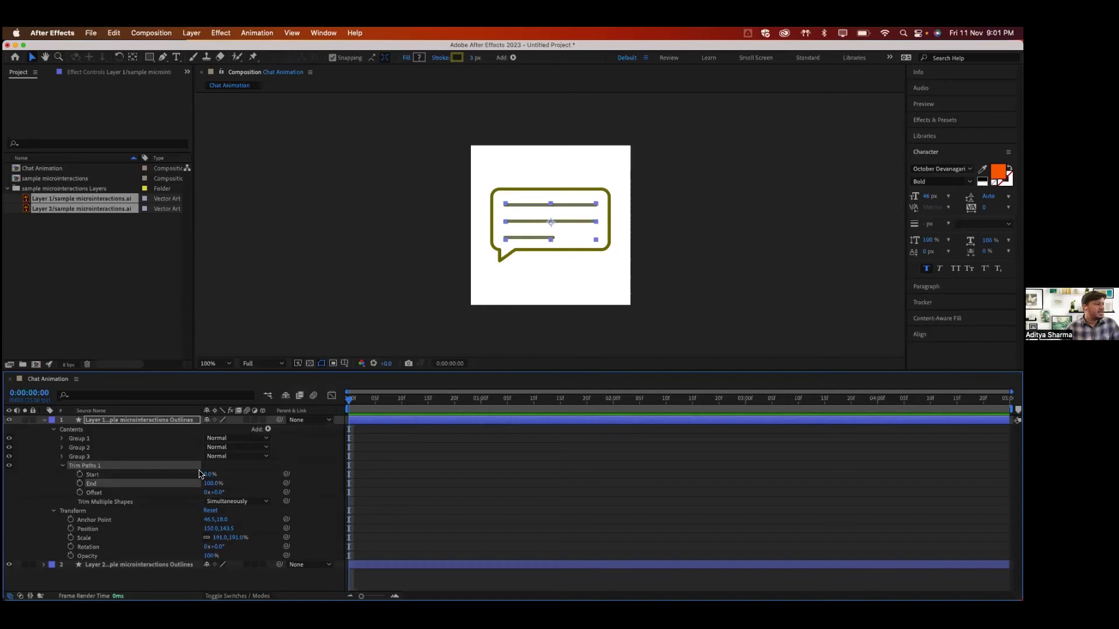
left_click(80, 485)
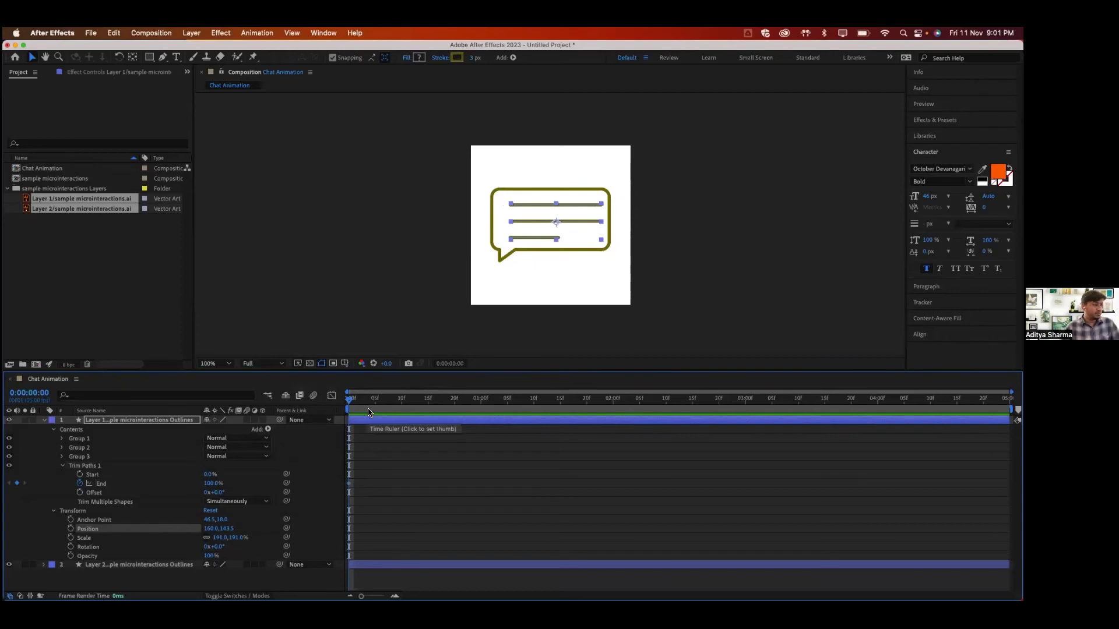
key("shift+Left")
- Step the playhead back and forth between the first frame and frame 20 in ten-frame increments
key("shift+Page_Down")
key("shift+Page_Up")
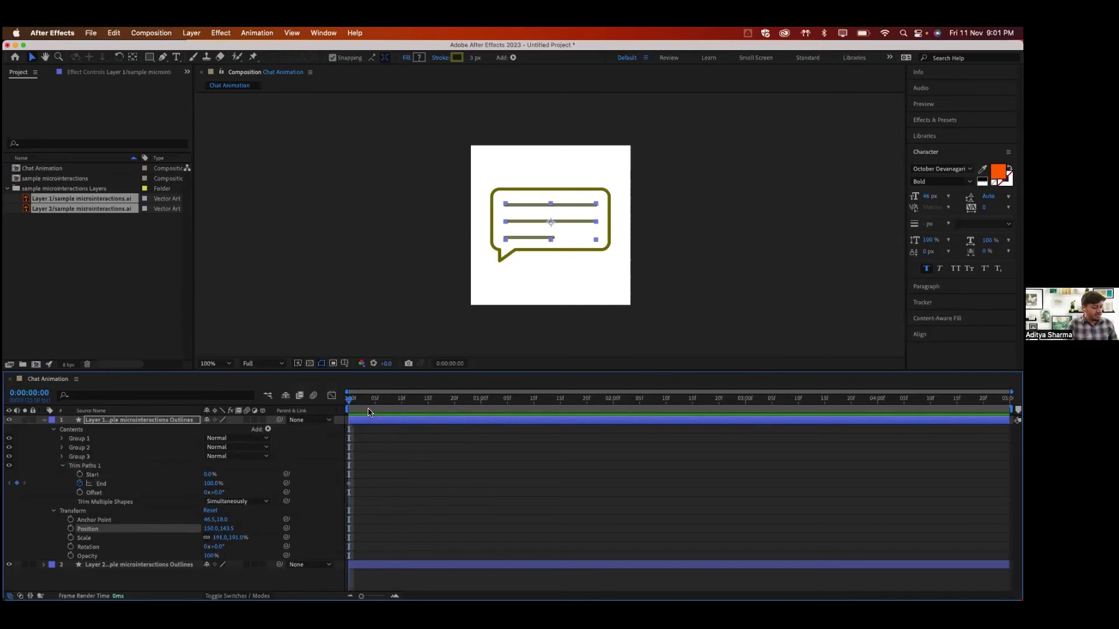
key("shift+Page_Down")
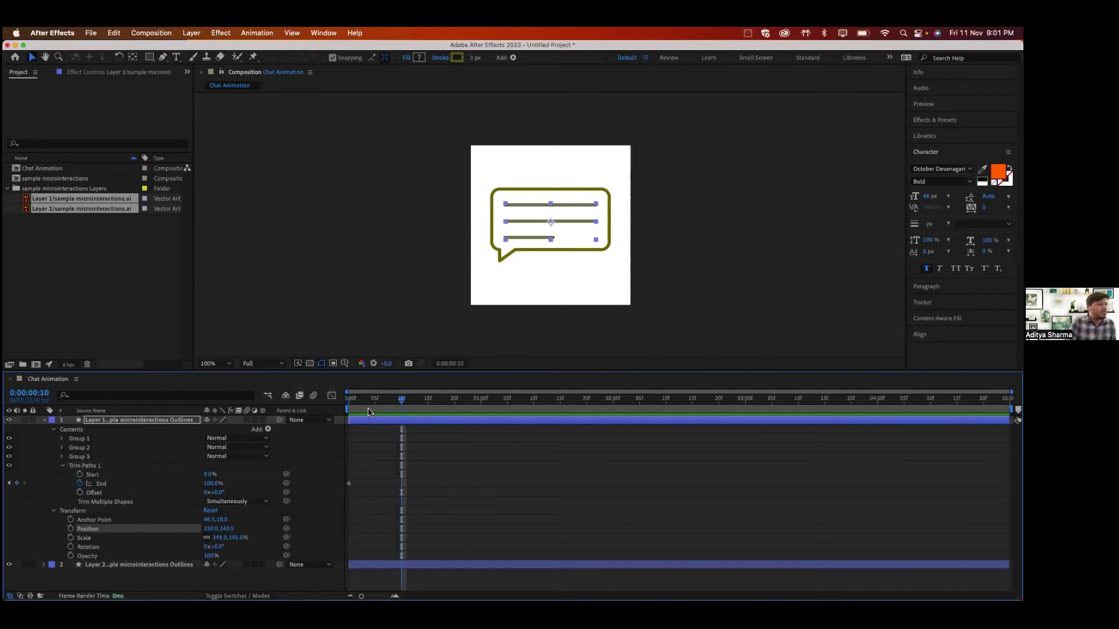
key("shift+Page_Down")
key("shift+Page_Down")
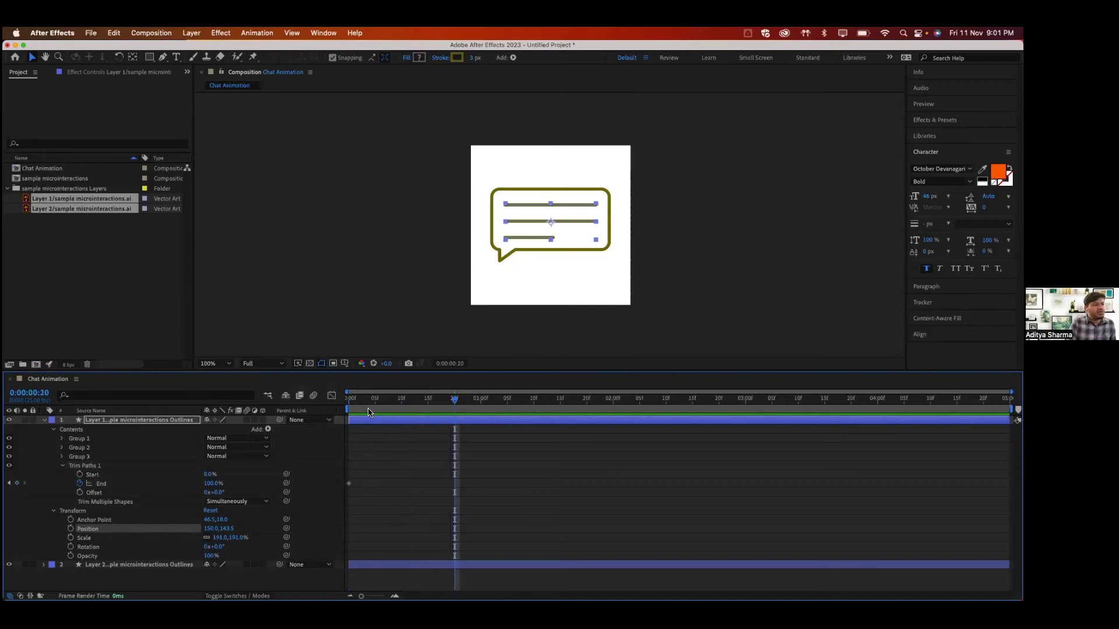
key("shift+Page_Up")
key("shift+Page_Up")
key("shift+Page_Up")
key("shift+Page_Down")
key("shift+Page_Up")
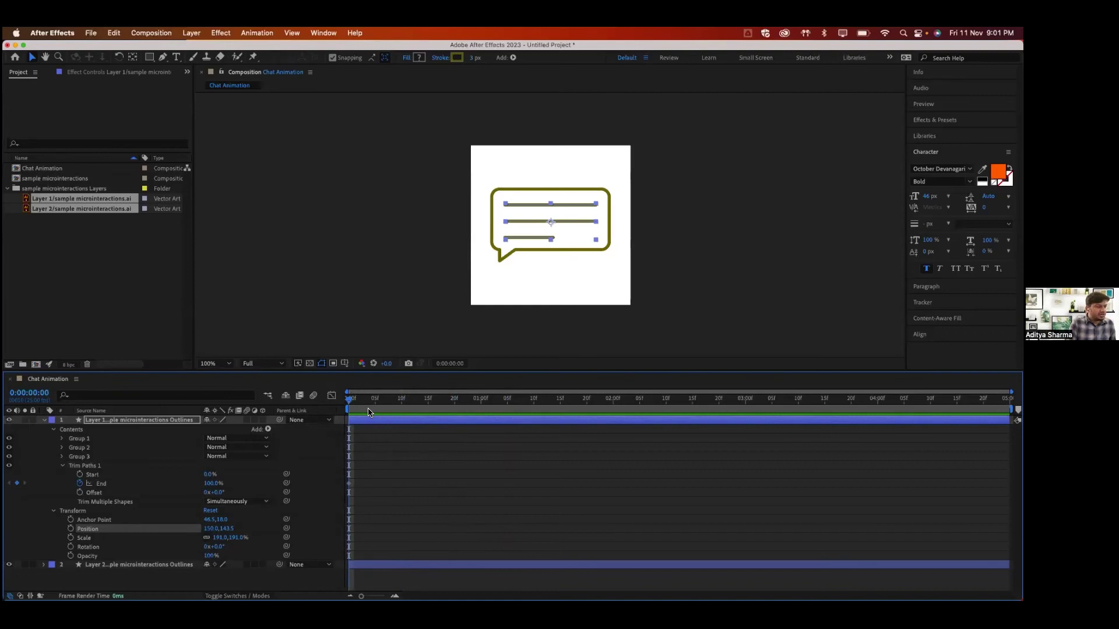
- Keyframe the Trim Paths End value from 0% on the first frame to 100% at frame 20
key("shift+Page_Down")
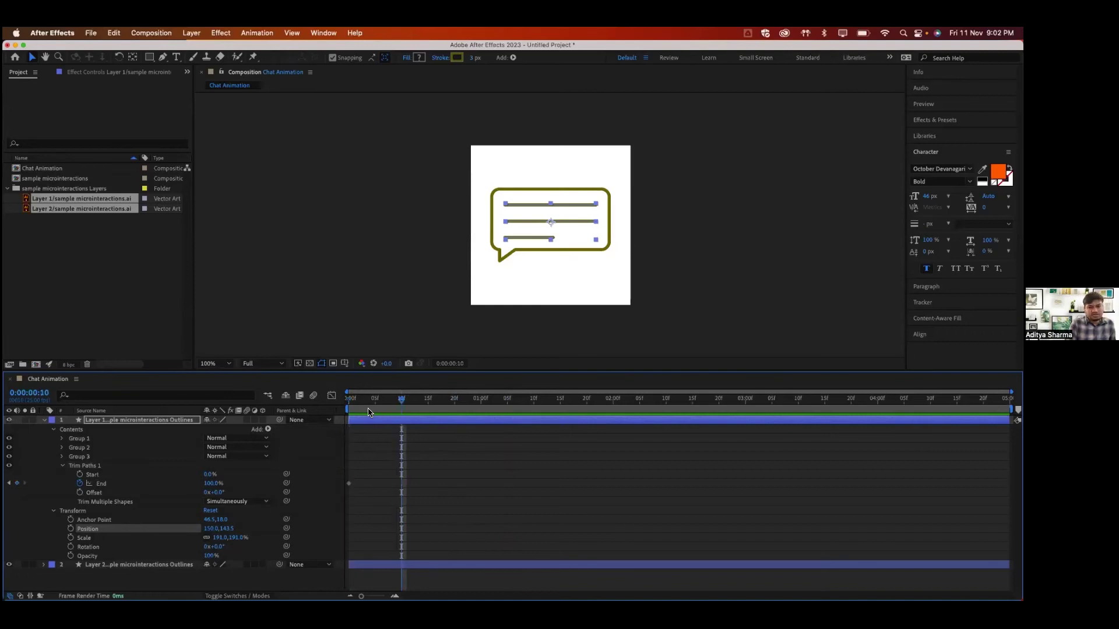
key("shift+Page_Down")
key("shift+Page_Down")
key("shift+Page_Up")
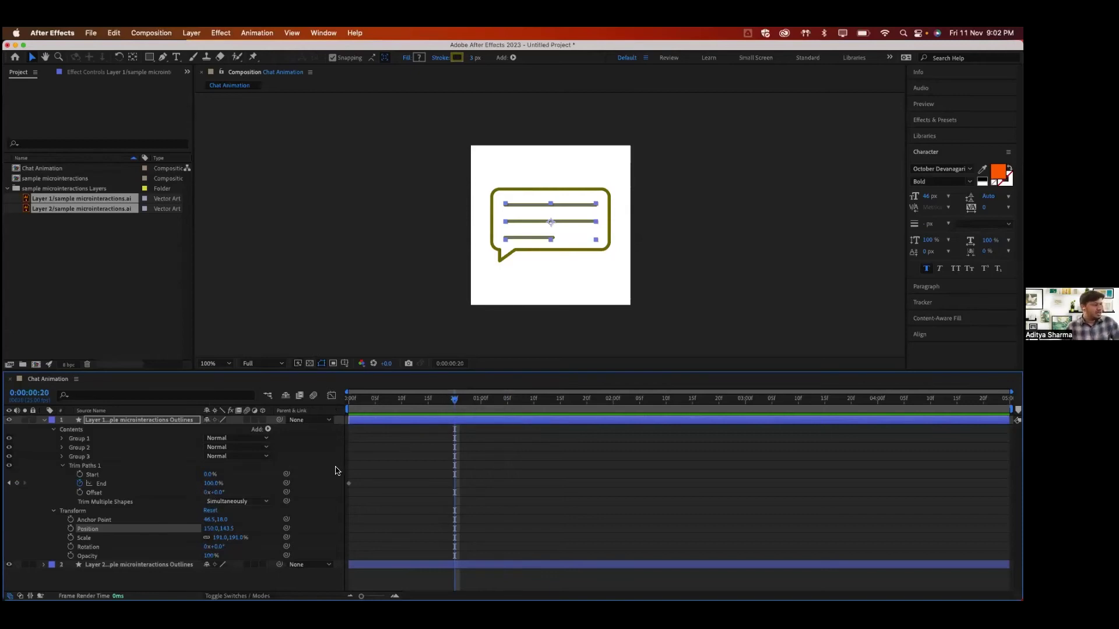
left_click(18, 483)
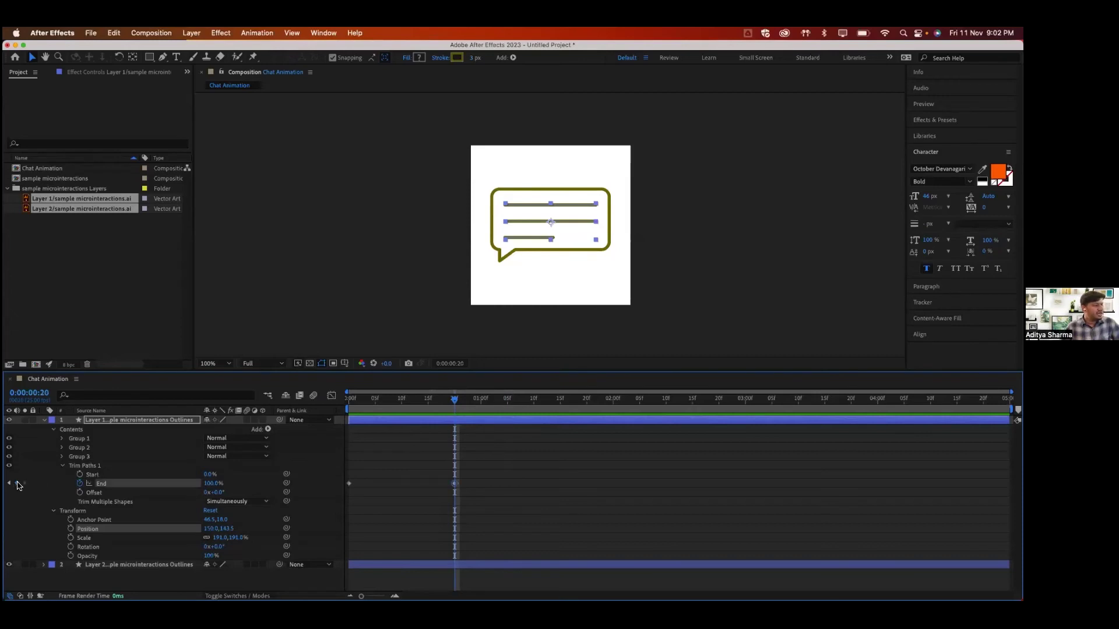
left_click_drag(456, 405, 349, 402)
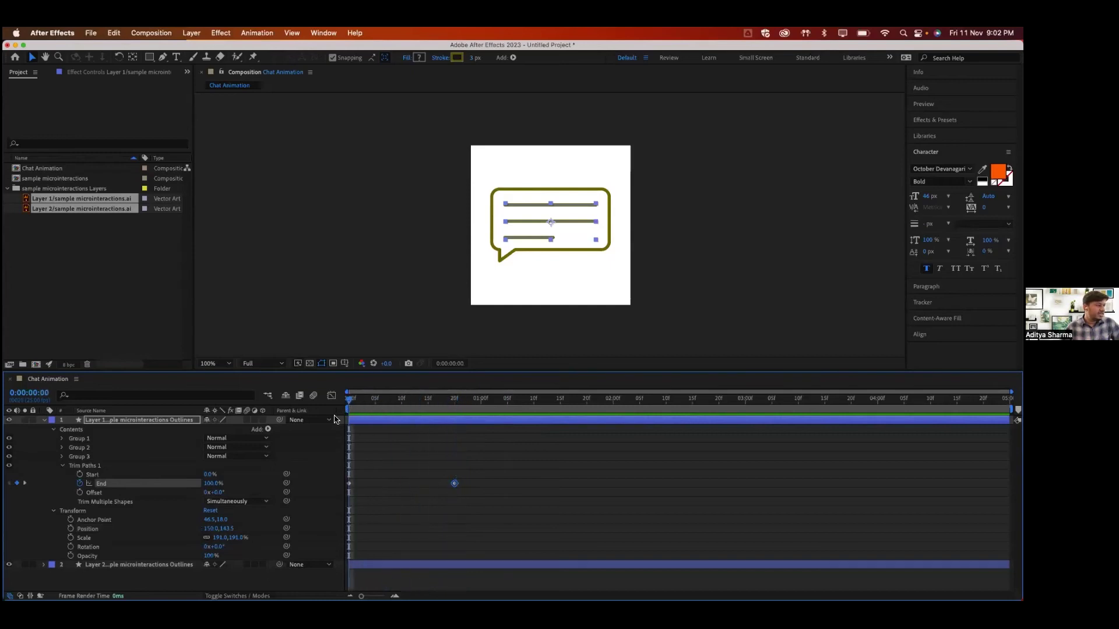
left_click_drag(205, 483, 116, 479)
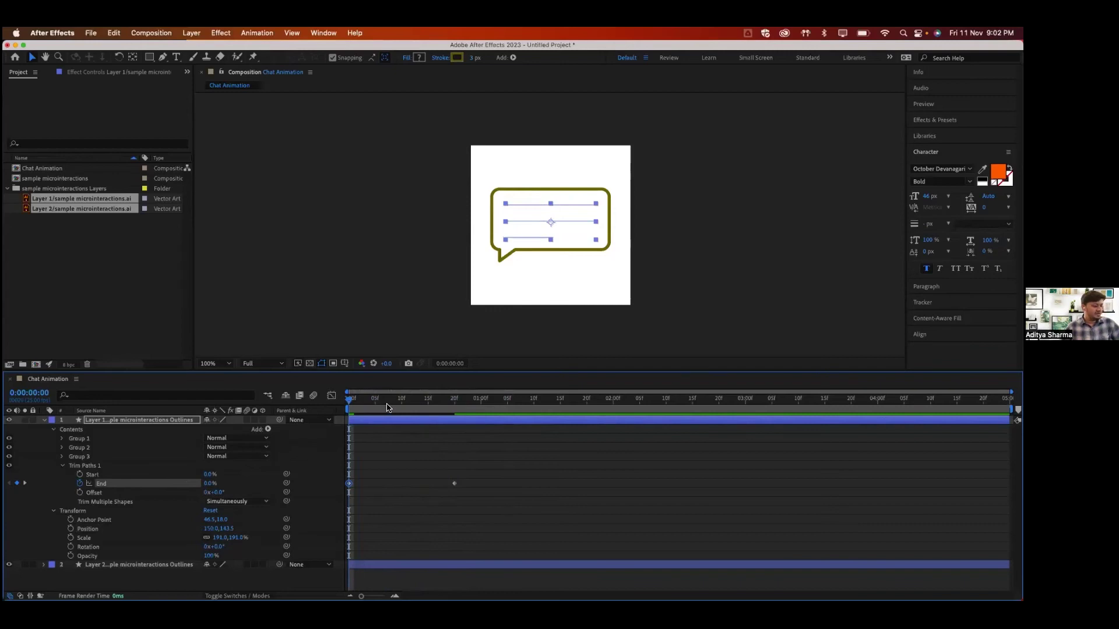
- Play back the text-line reveal several times from the first frame
left_click_drag(460, 403, 294, 406)
key("space")
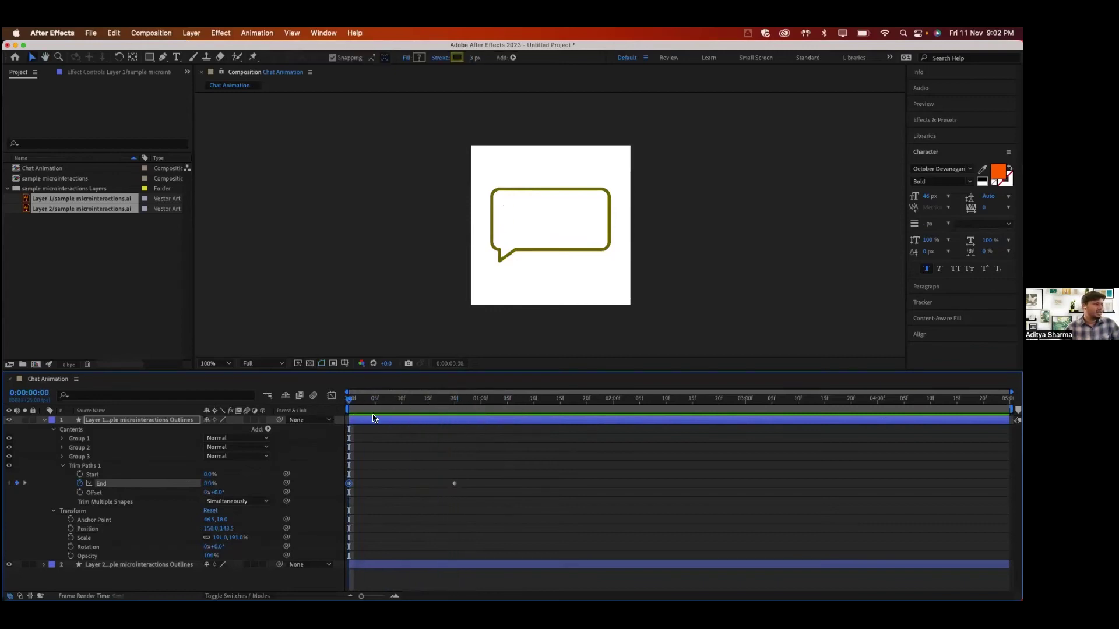
key("space")
key("Home")
key("space")
key("space")
key("Home")
key("space")
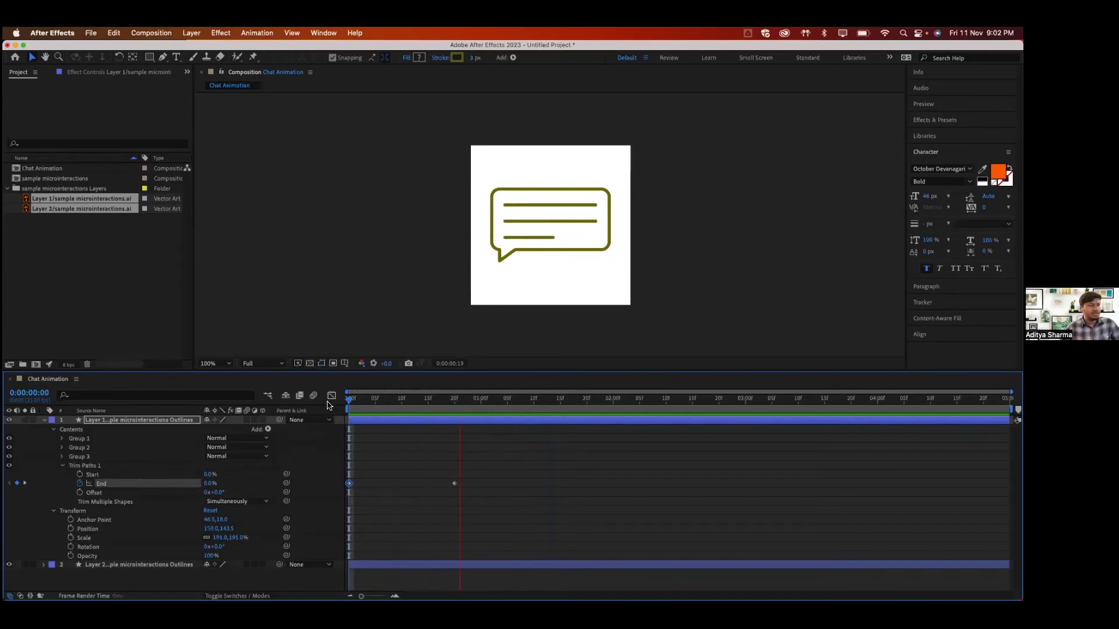
key("space")
- Apply Easy Ease to both Trim Paths End keyframes
left_click_drag(467, 468, 346, 495)
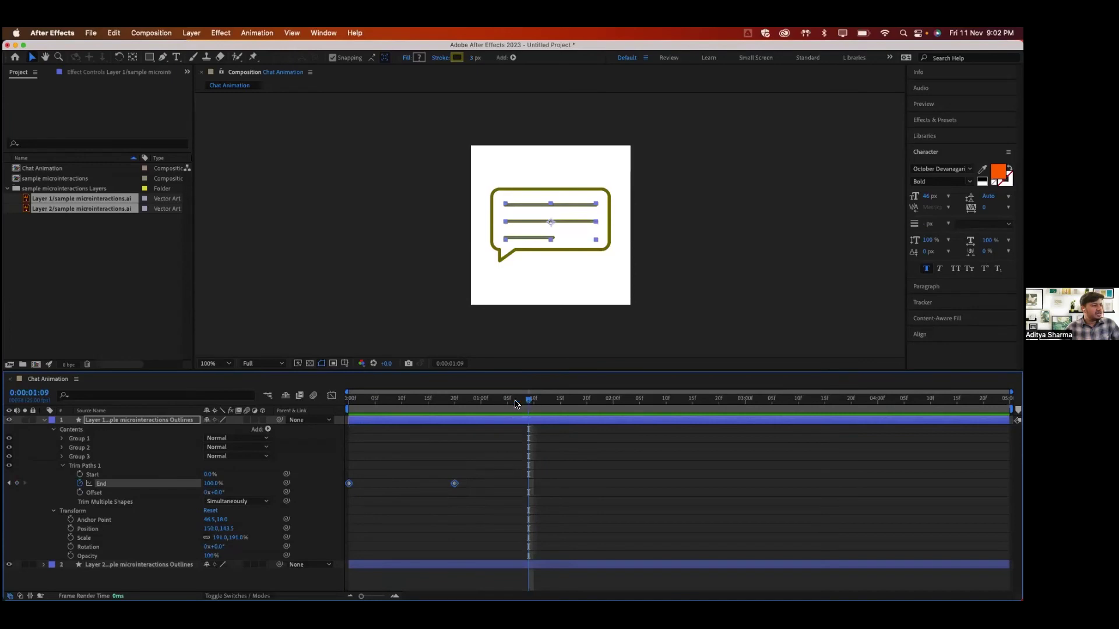
left_click(344, 403)
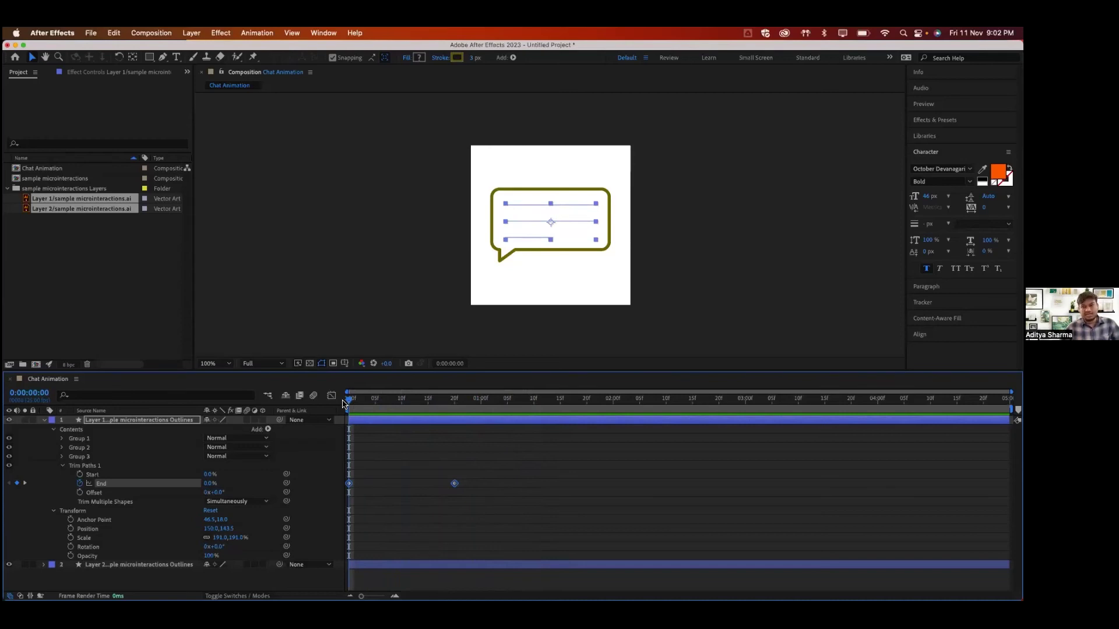
left_click_drag(475, 471, 344, 492)
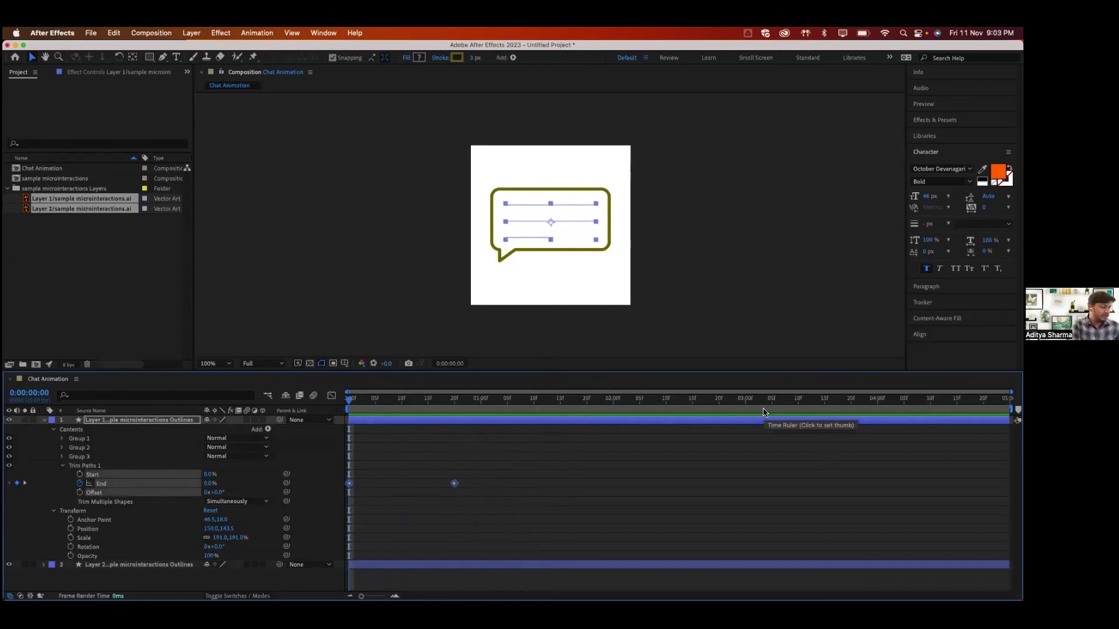
key("F9")
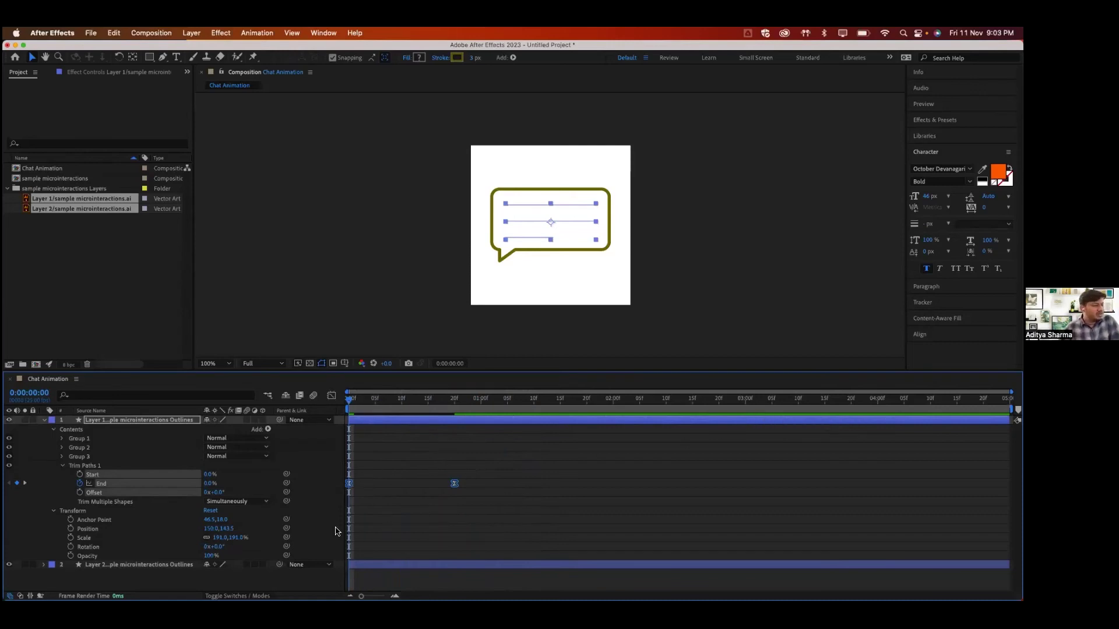
- Reshape the End keyframes' speed curve in the Graph Editor, extending the frame 20 keyframe's influence back to about frame 10 for an early speed peak
left_click_drag(342, 460, 372, 494)
left_click_drag(489, 493, 349, 460)
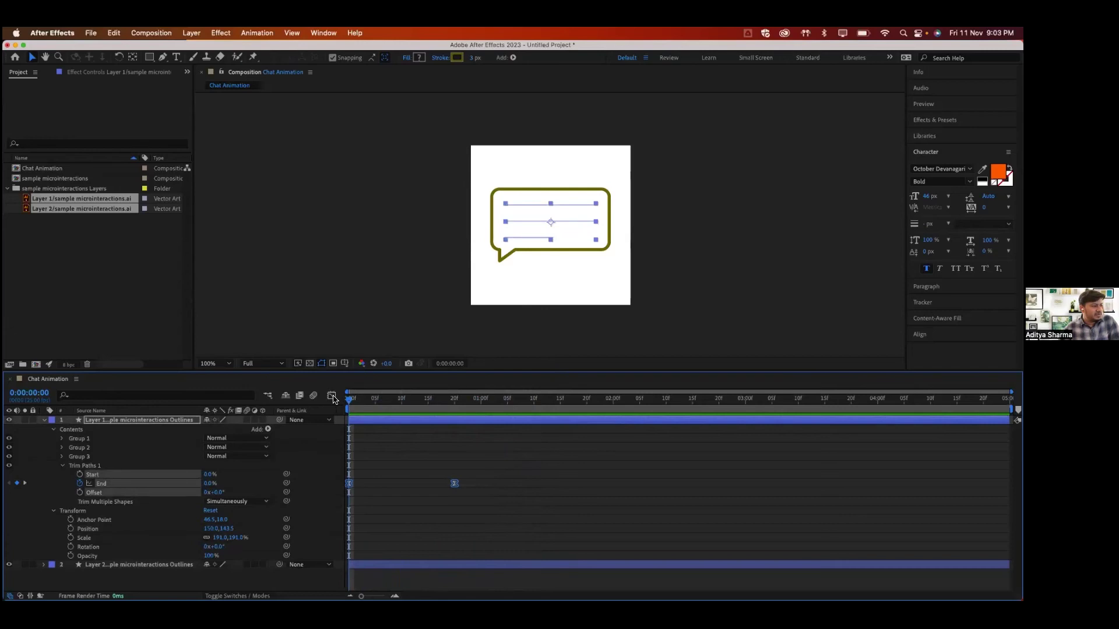
left_click(331, 396)
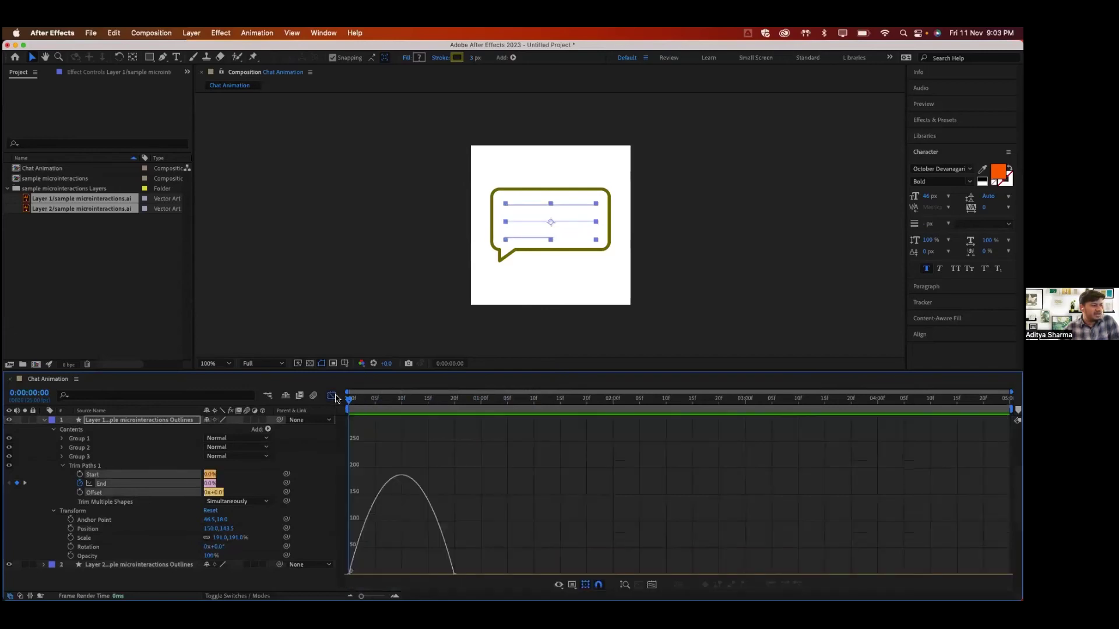
key("shift+F3")
left_click_drag(464, 474, 343, 493)
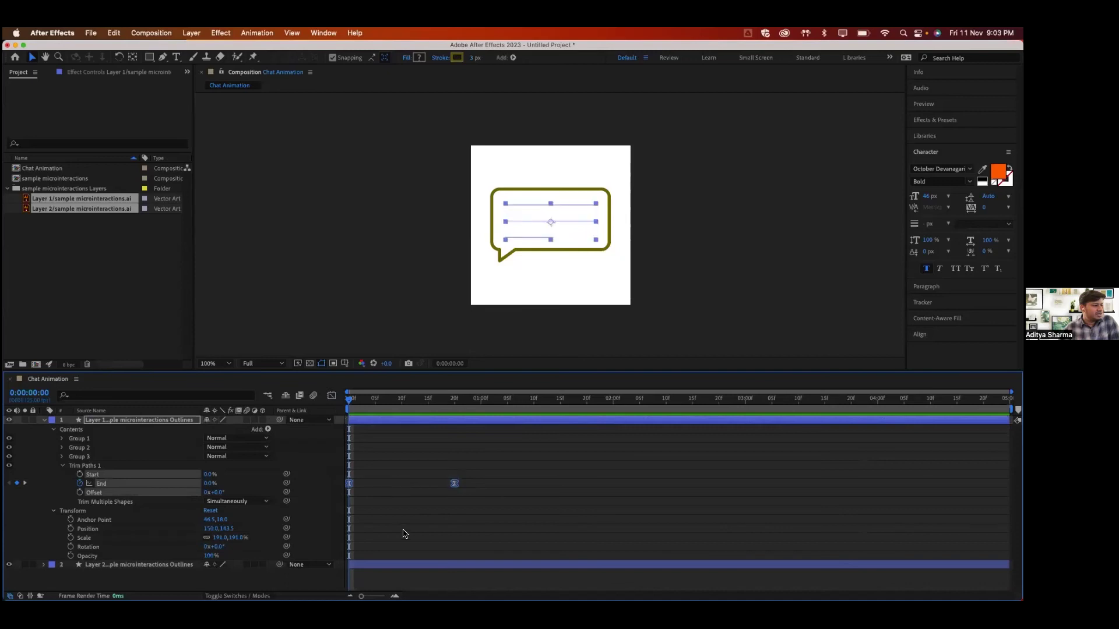
key("shift+F3")
left_click_drag(478, 500, 345, 554)
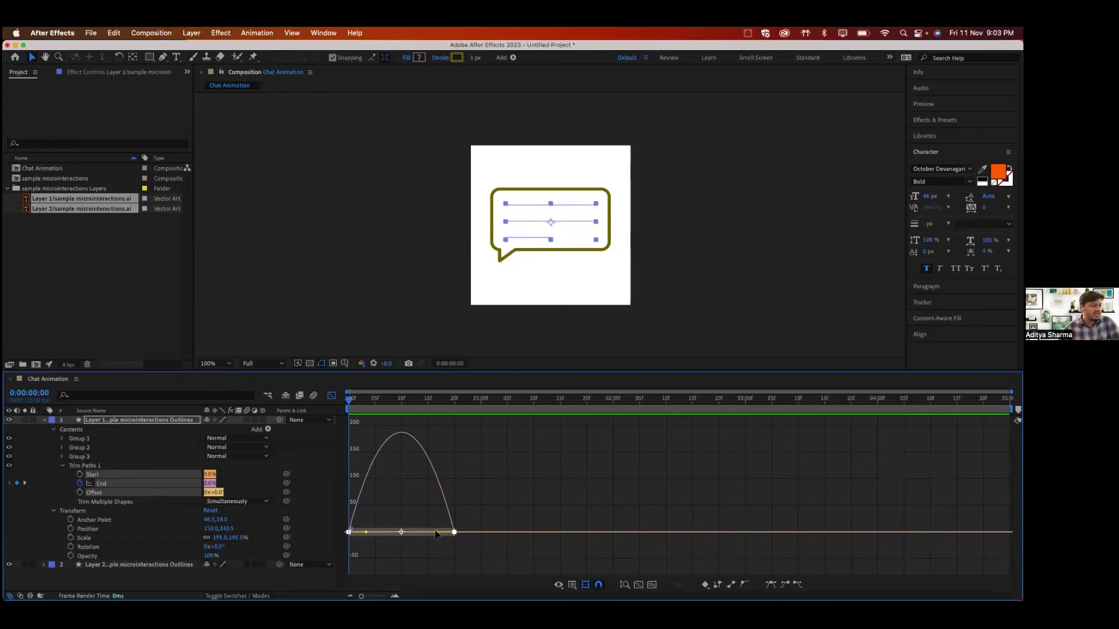
left_click_drag(436, 534, 399, 534)
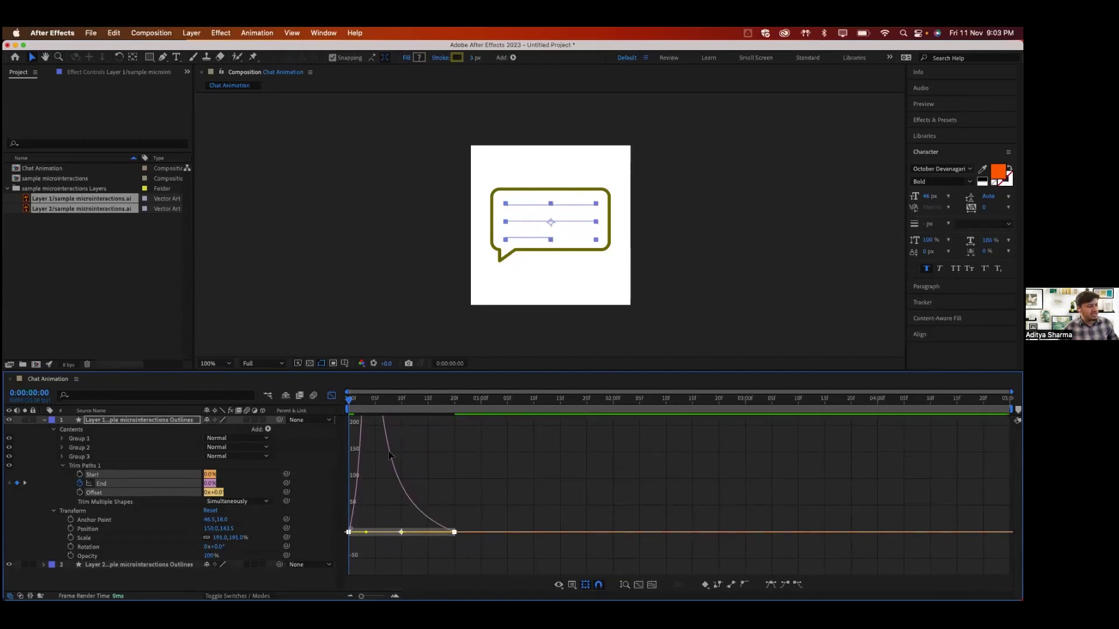
scroll(392, 490, "up", 5)
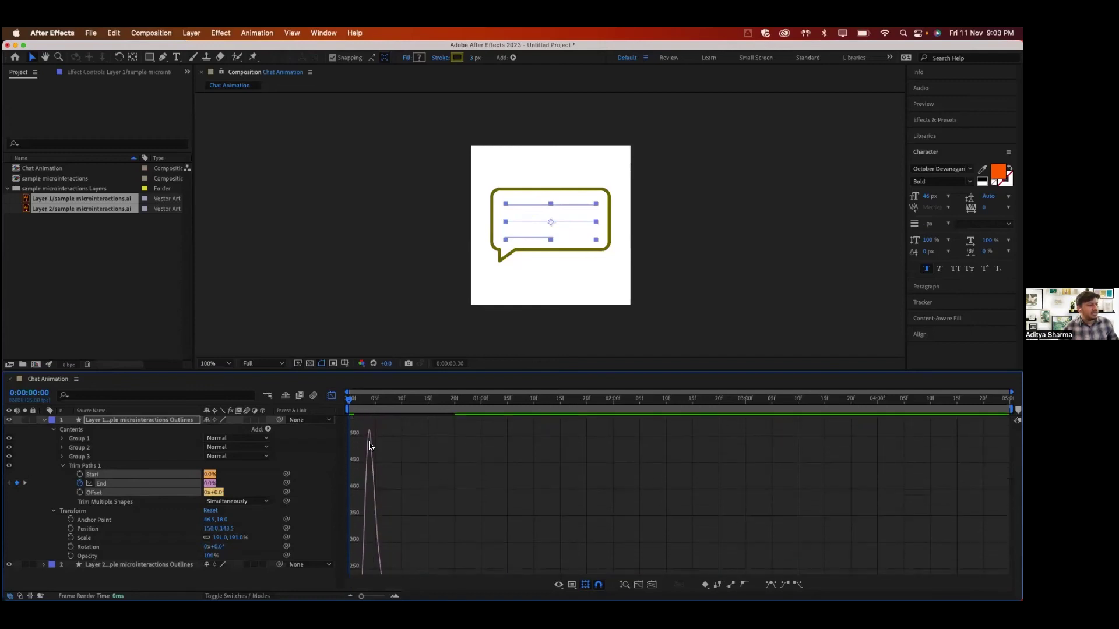
scroll(366, 431, "up", 1)
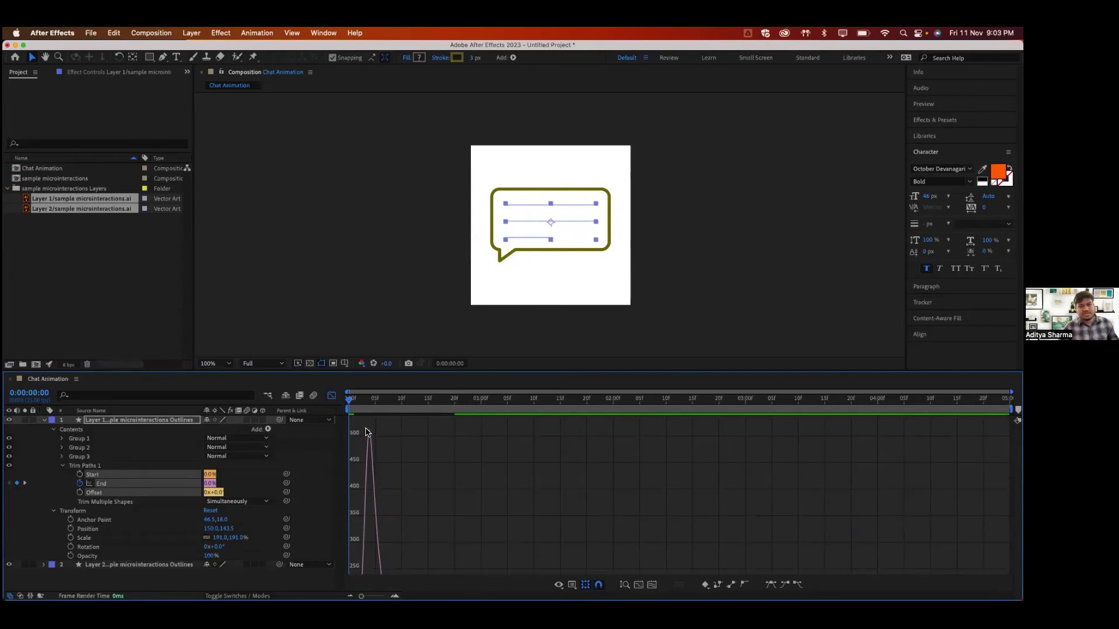
scroll(373, 443, "down", 2)
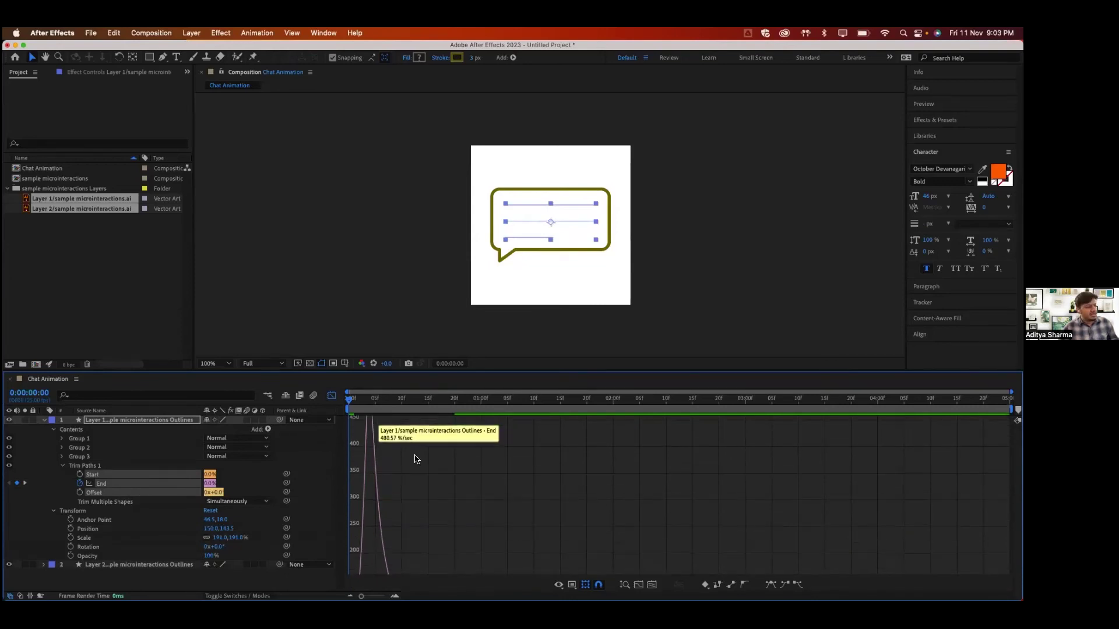
- Return to the keyframe view and play back the text-line reveal with the reshaped easing
left_click(332, 395)
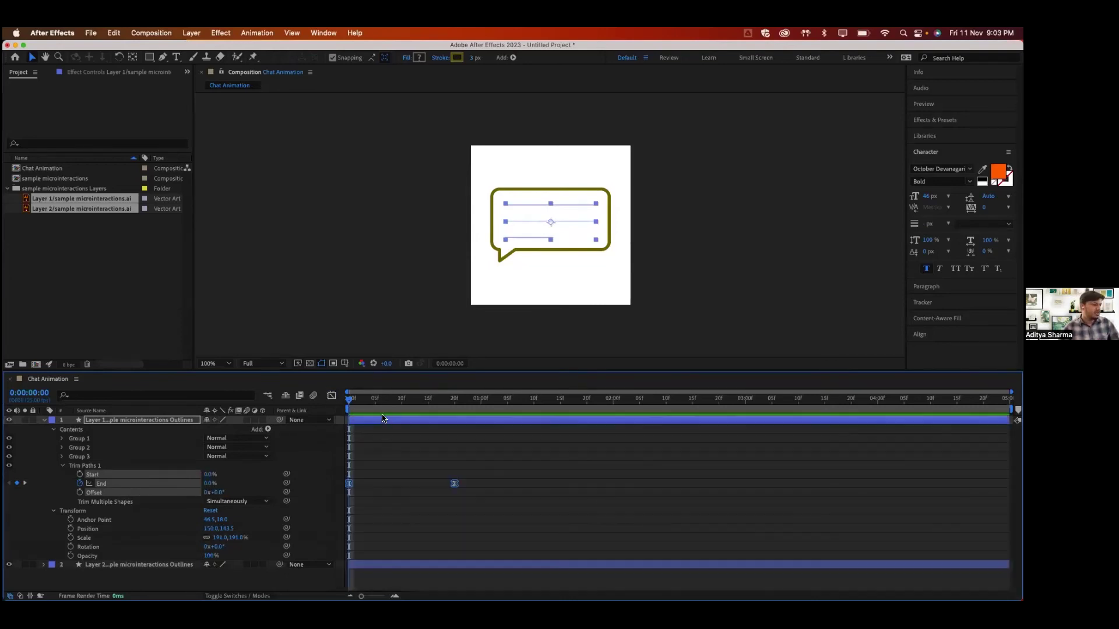
key("space")
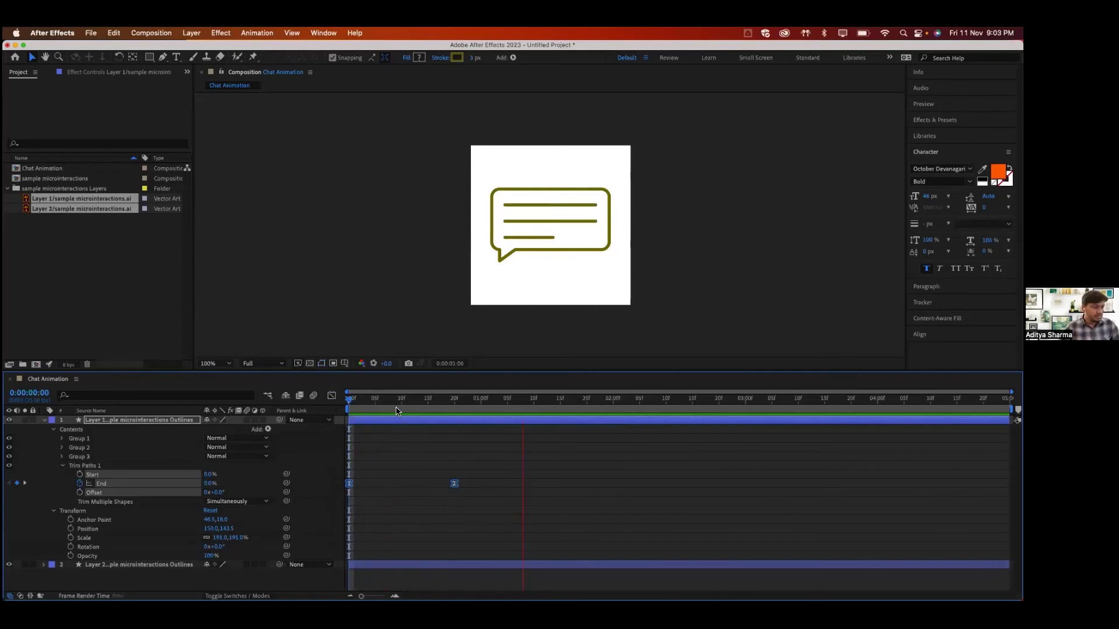
key("space")
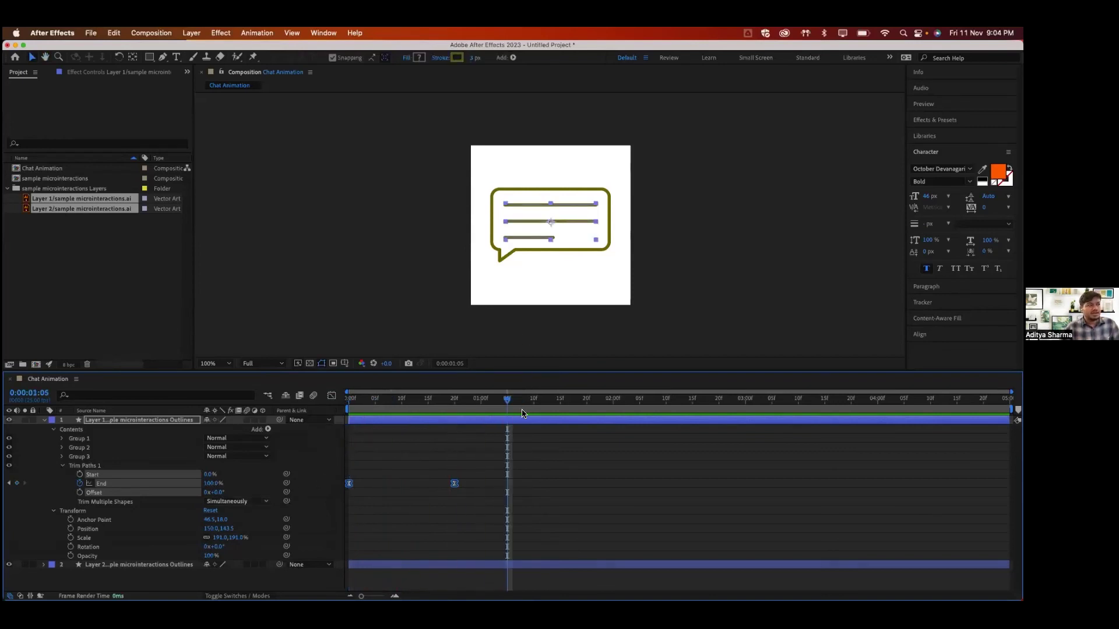
- Play back the eased text-line reveal from the first frame
key("Home")
key("space")
key("space")
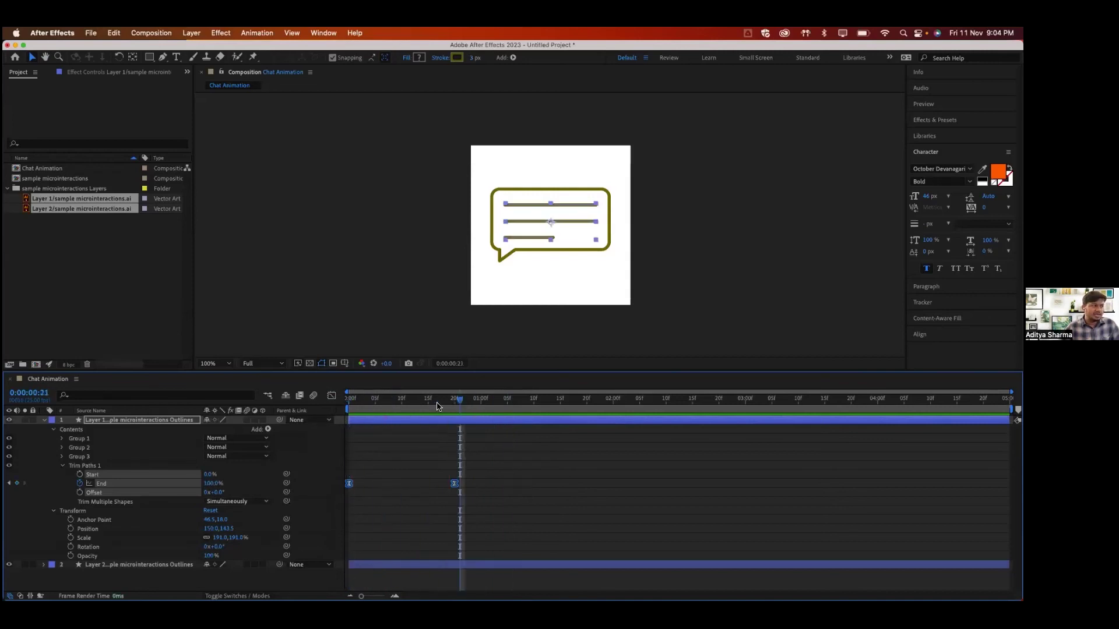
key("Home")
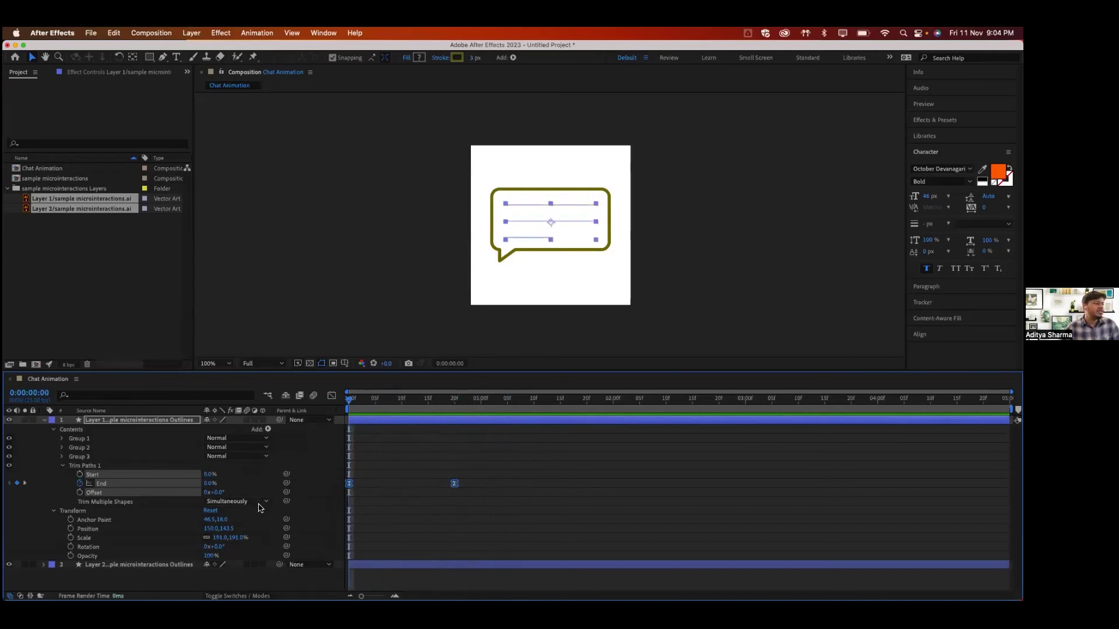
- Set Trim Multiple Shapes to Individually for the text lines' Trim Paths and preview the one-after-another reveal
left_click(259, 504)
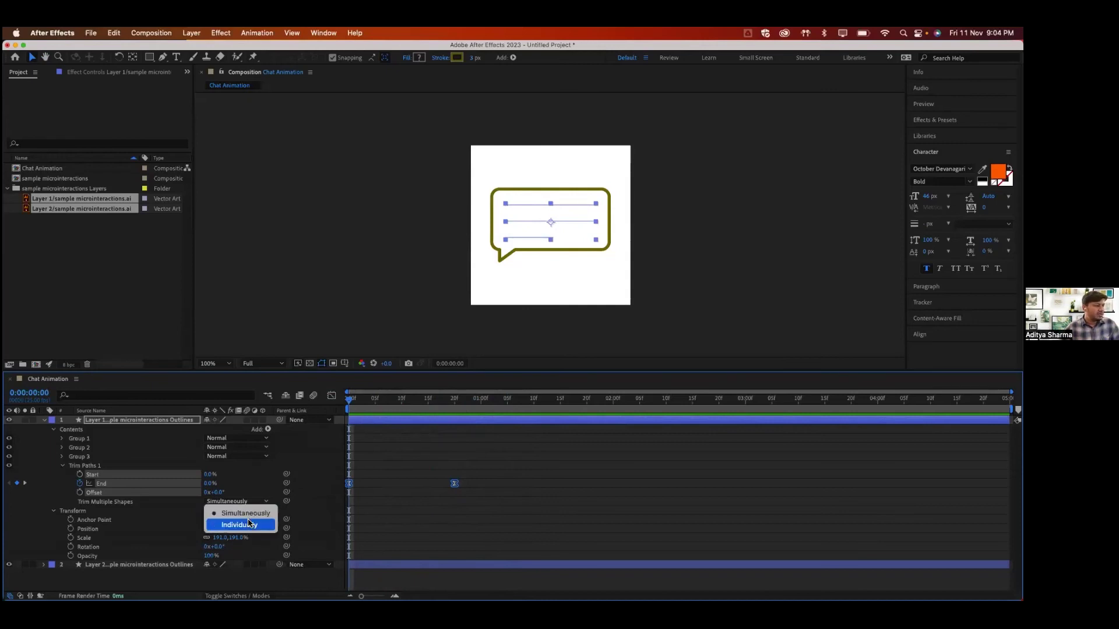
key("Return")
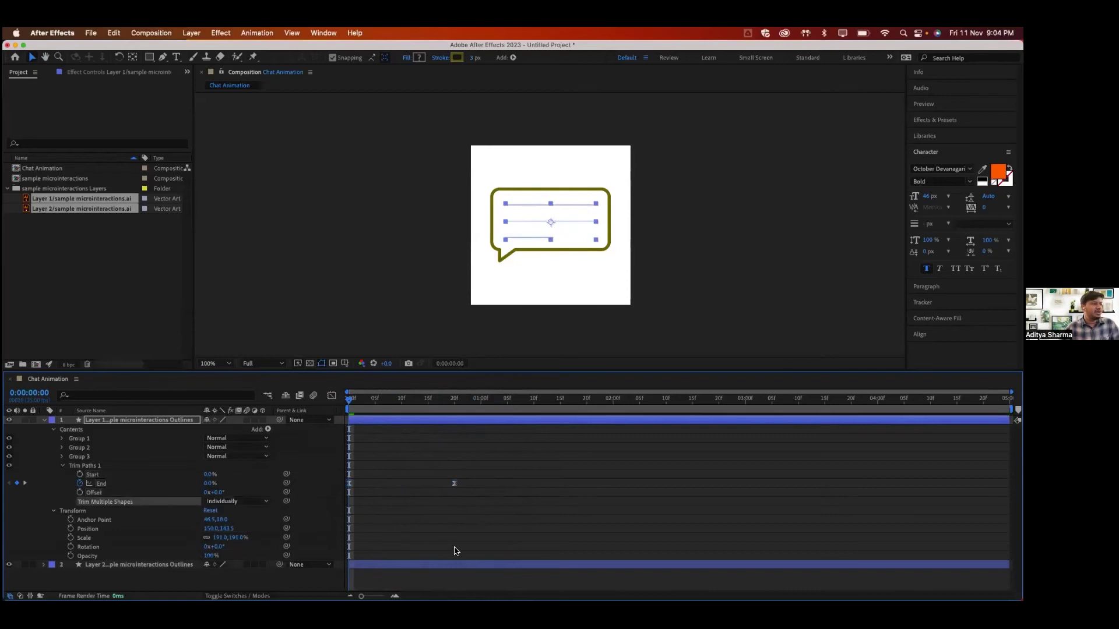
key("space")
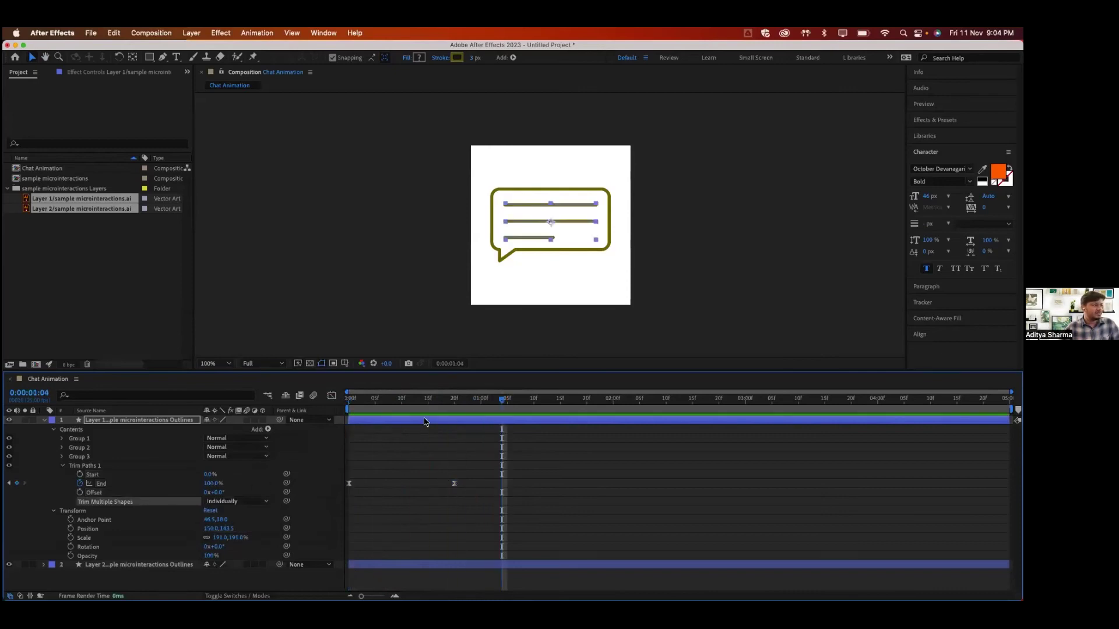
mouse_move(361, 399)
left_mouse_down()
mouse_move(350, 399)
mouse_move(472, 411)
left_mouse_up()
mouse_move(361, 415)
left_mouse_down()
mouse_move(442, 415)
mouse_move(348, 415)
left_mouse_up()
- Reorder the text-line groups to Group 3, Group 2, Group 1 so the lines draw from top to bottom, and scrub through the reveal
left_click(71, 457)
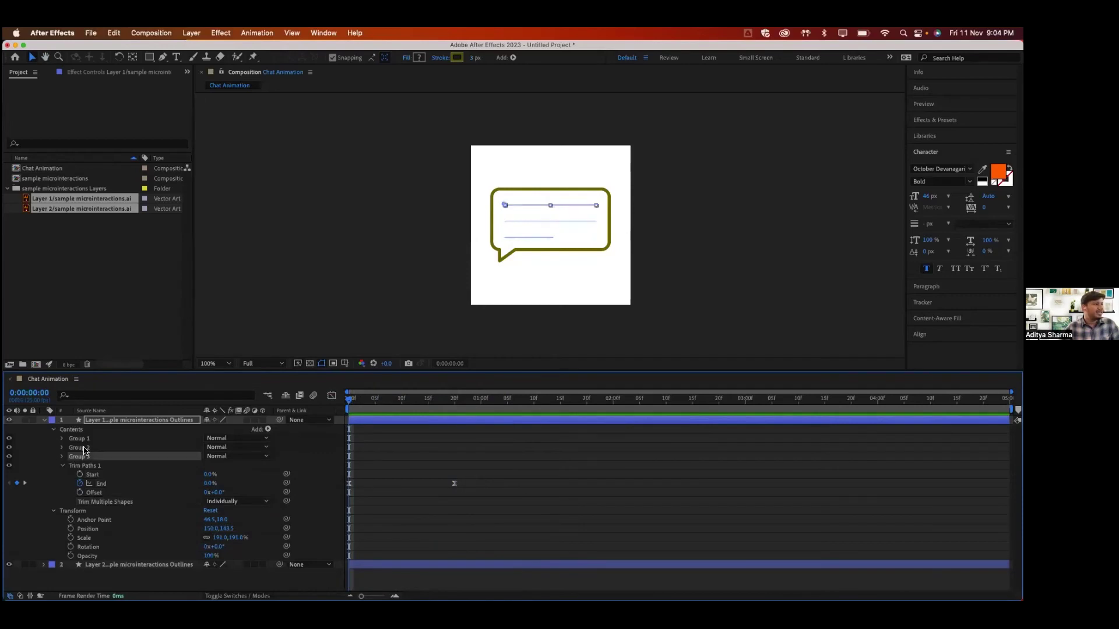
left_click(88, 447)
left_click(88, 439)
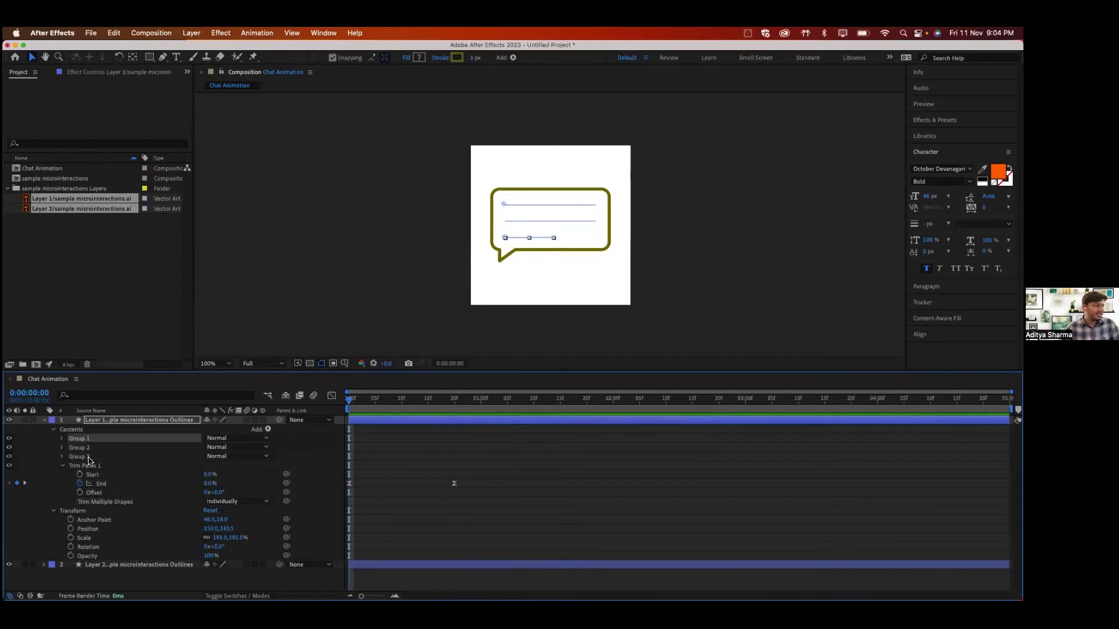
left_click_drag(97, 459, 97, 437)
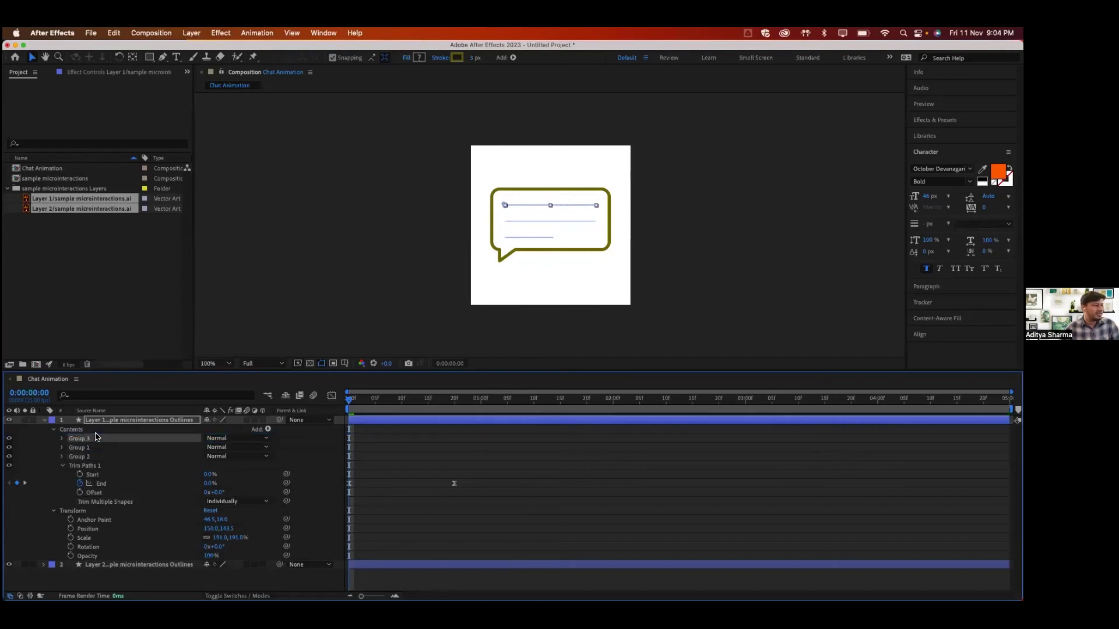
left_click_drag(94, 456, 96, 447)
left_click_drag(324, 425, 424, 403)
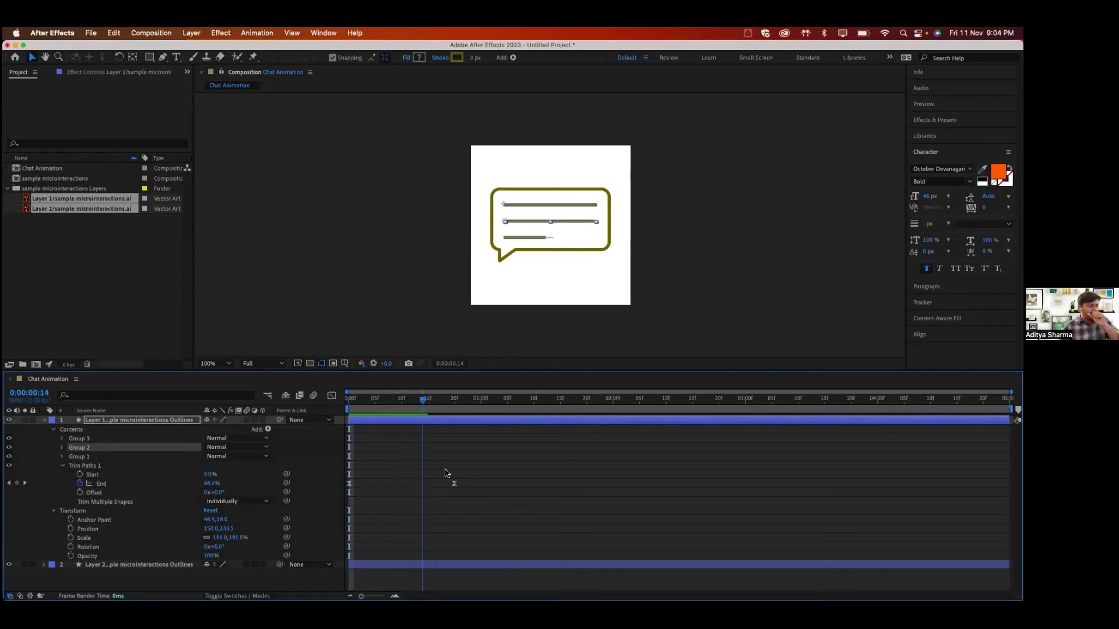
- Move the second Trim Paths End keyframe to 0:00:01:00 and preview the reveal from the first frame
left_click(454, 483)
left_click_drag(478, 483, 481, 483)
left_click_drag(415, 403, 348, 402)
key("space")
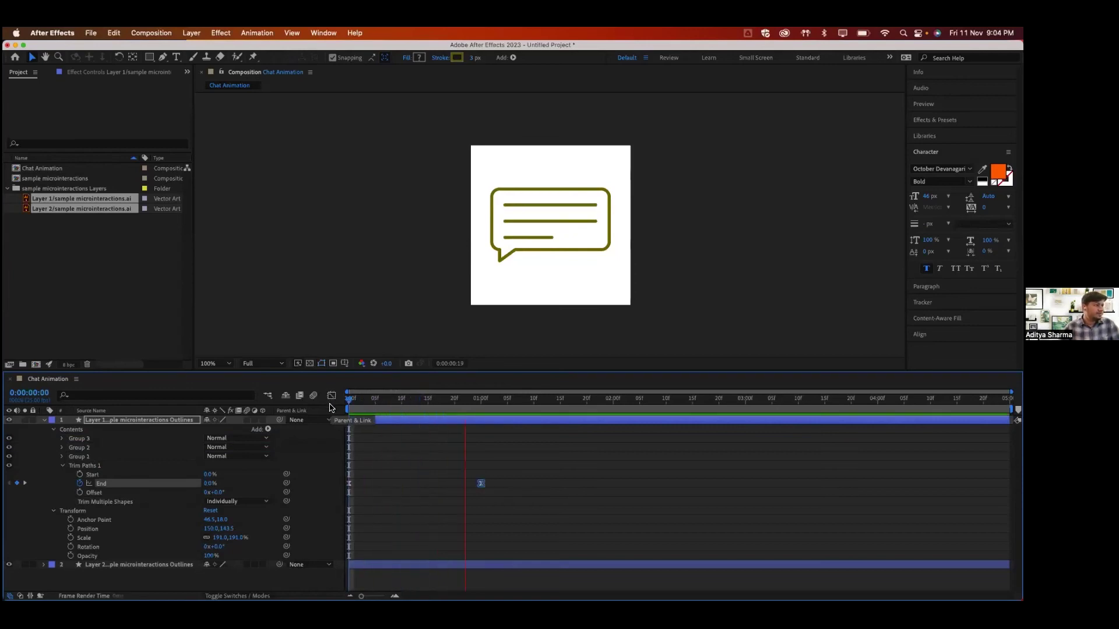
key("space")
- Retime the second Trim Paths End keyframe to 0:00:01:10, previewing the reveal speed while adjusting
left_click_drag(575, 485, 611, 486)
key("space")
key("space")
left_click_drag(613, 488, 534, 483)
key("space")
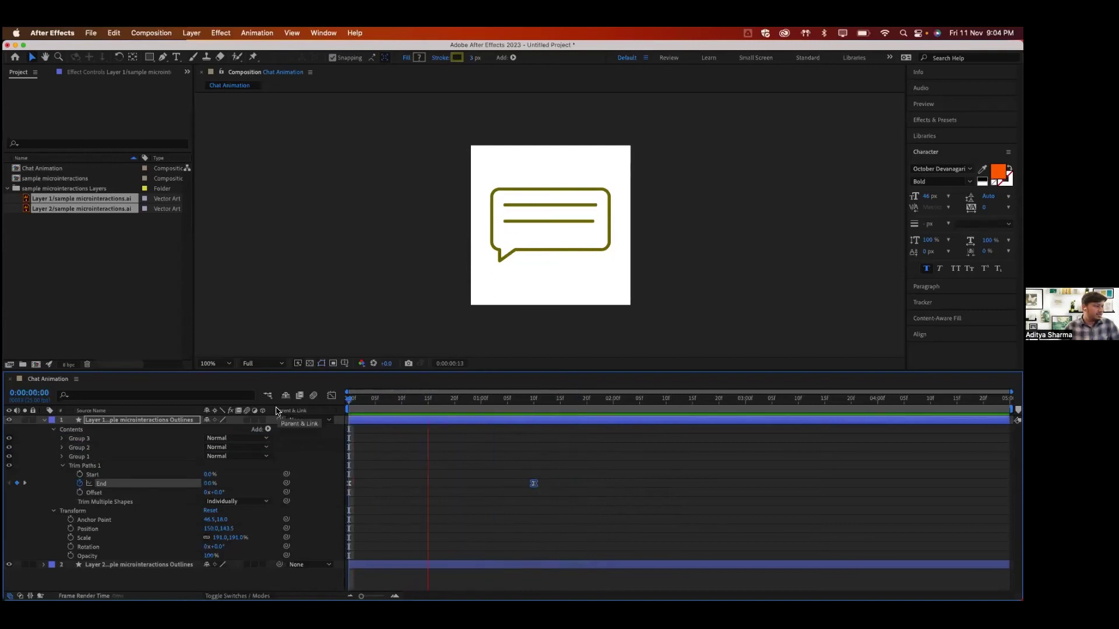
key("space")
key("v")
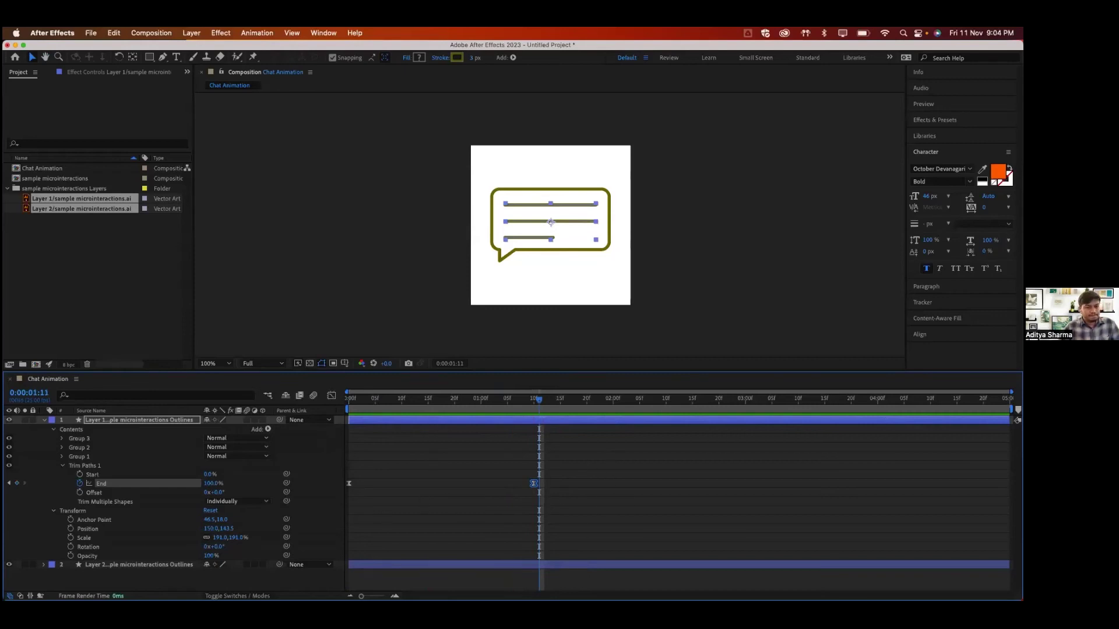
- Copy Trim Paths 1 with its keyframes from the text-lines layer and paste it onto the bubble outline layer at the first frame
left_click(524, 402)
mouse_move(433, 412)
left_mouse_down()
mouse_move(394, 420)
mouse_move(458, 415)
mouse_move(380, 413)
left_mouse_up()
left_click_drag(299, 415, 299, 414)
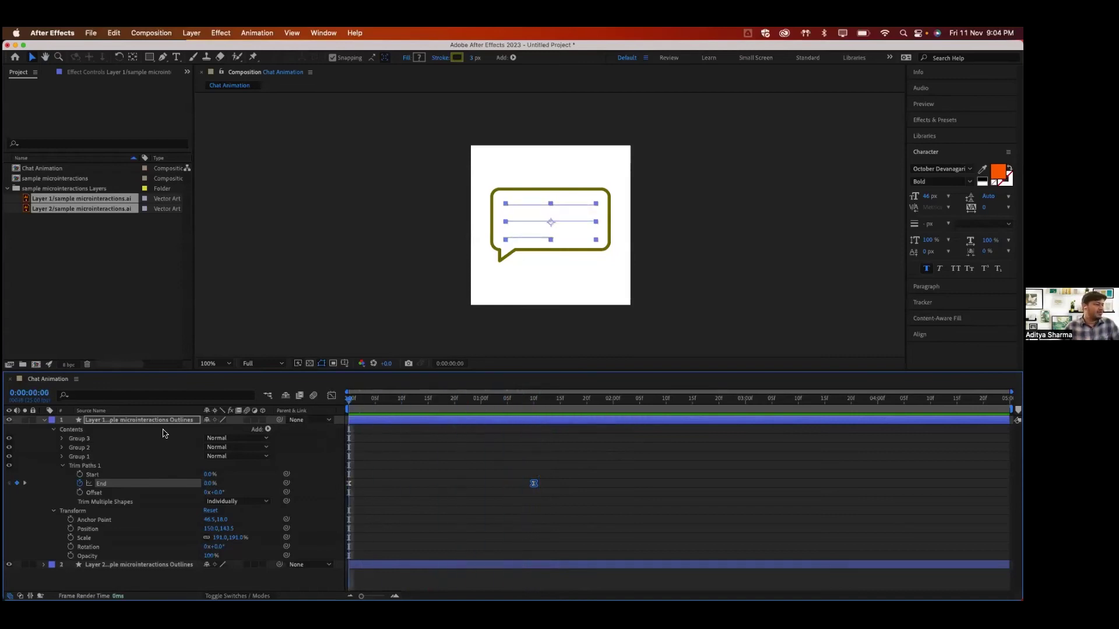
left_click(44, 419)
left_click(34, 430)
left_click(44, 428)
left_click(44, 429)
left_click(44, 420)
left_click_drag(546, 467, 335, 500)
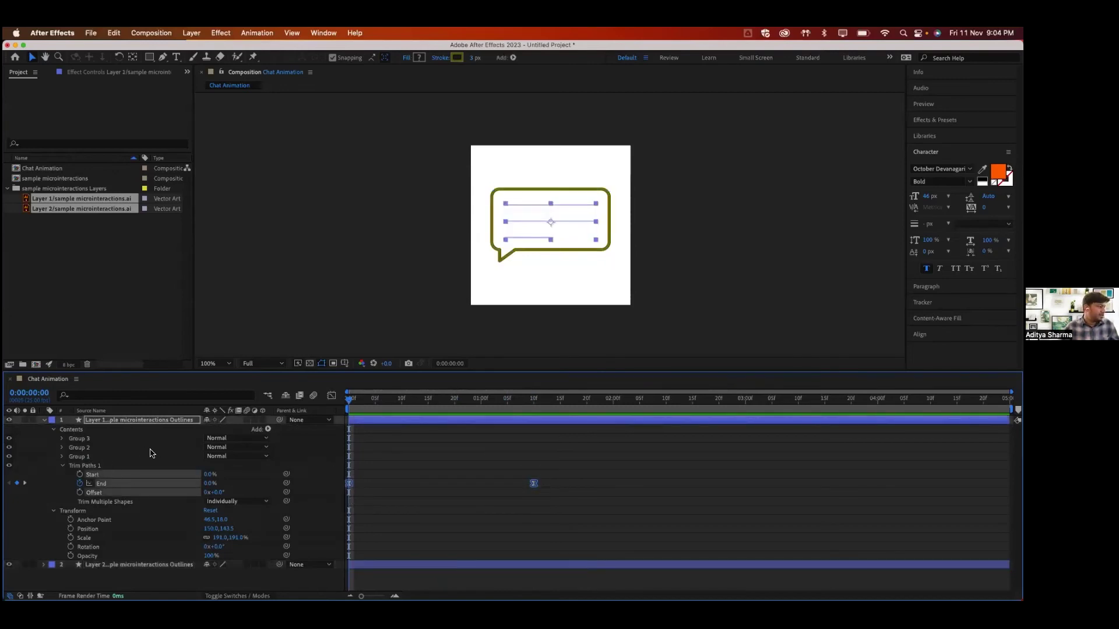
left_click(128, 470)
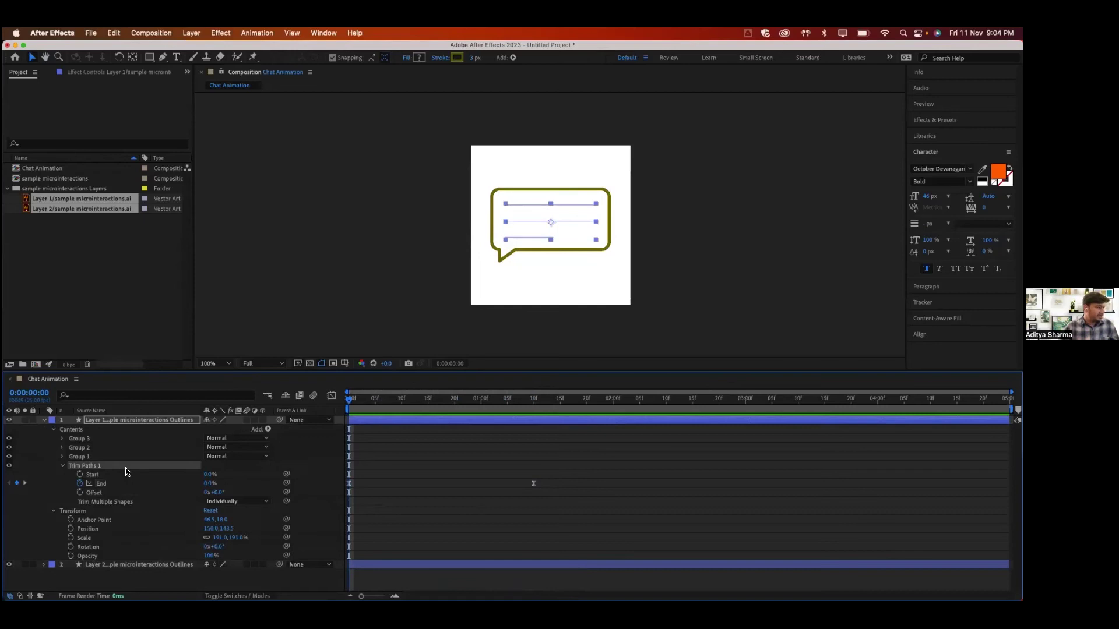
left_click(44, 419)
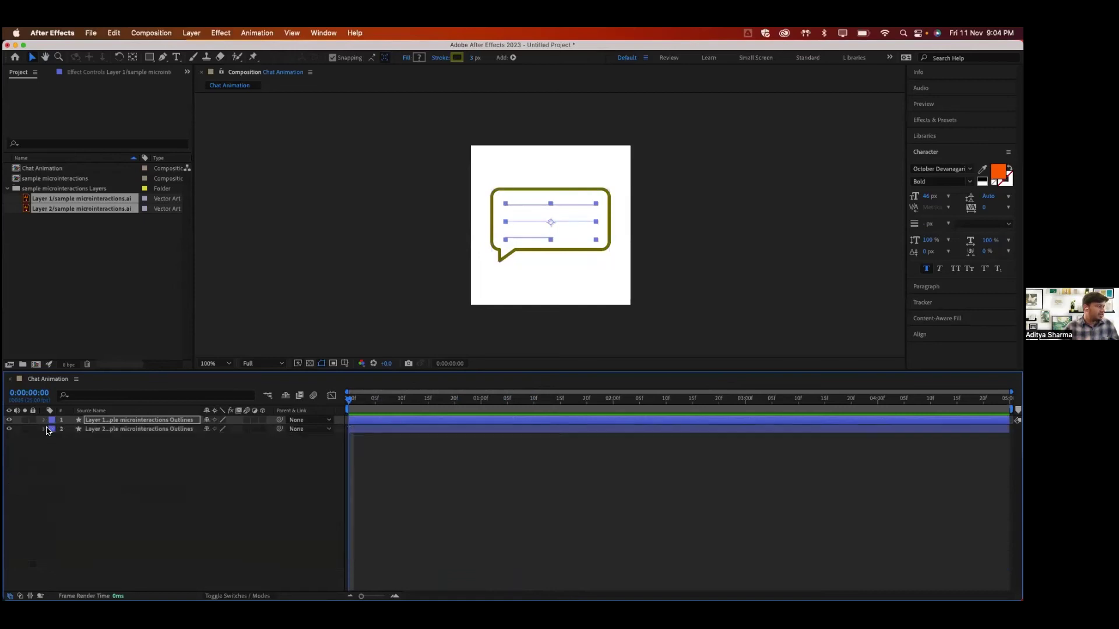
left_click(44, 429)
left_click(104, 430)
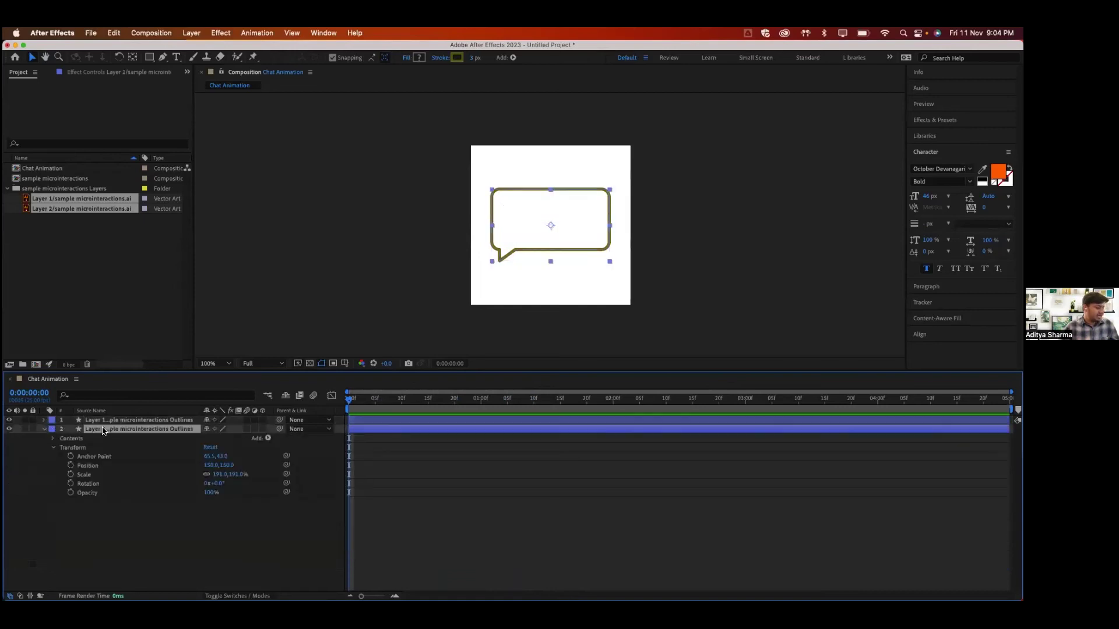
- Play back the bubble outline and text lines drawing together, and expand the outline layer's Contents
key("space")
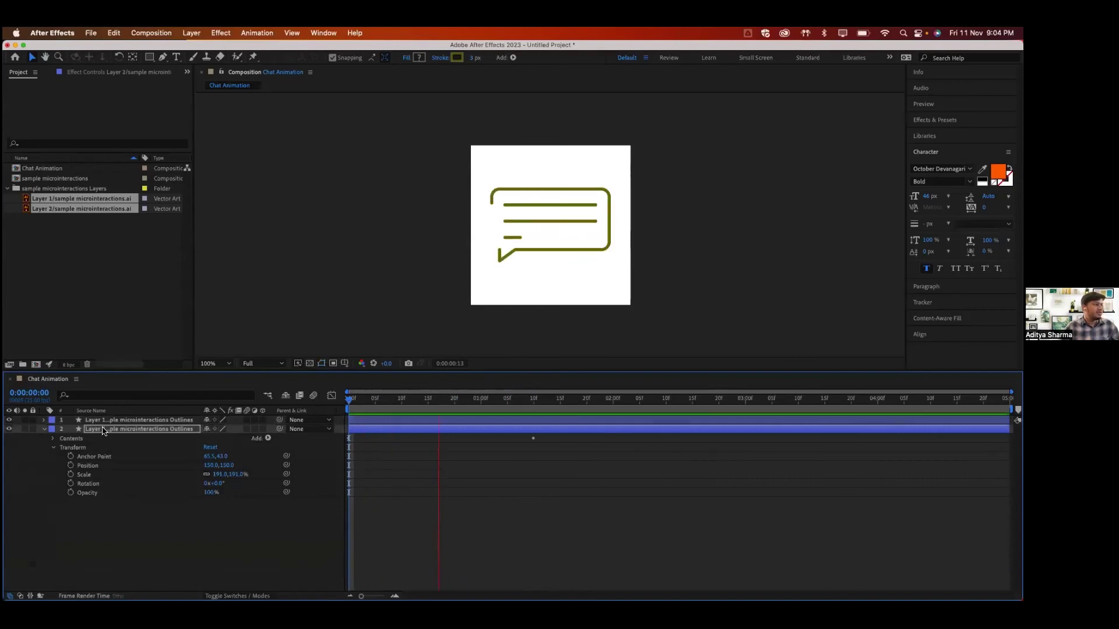
key("space")
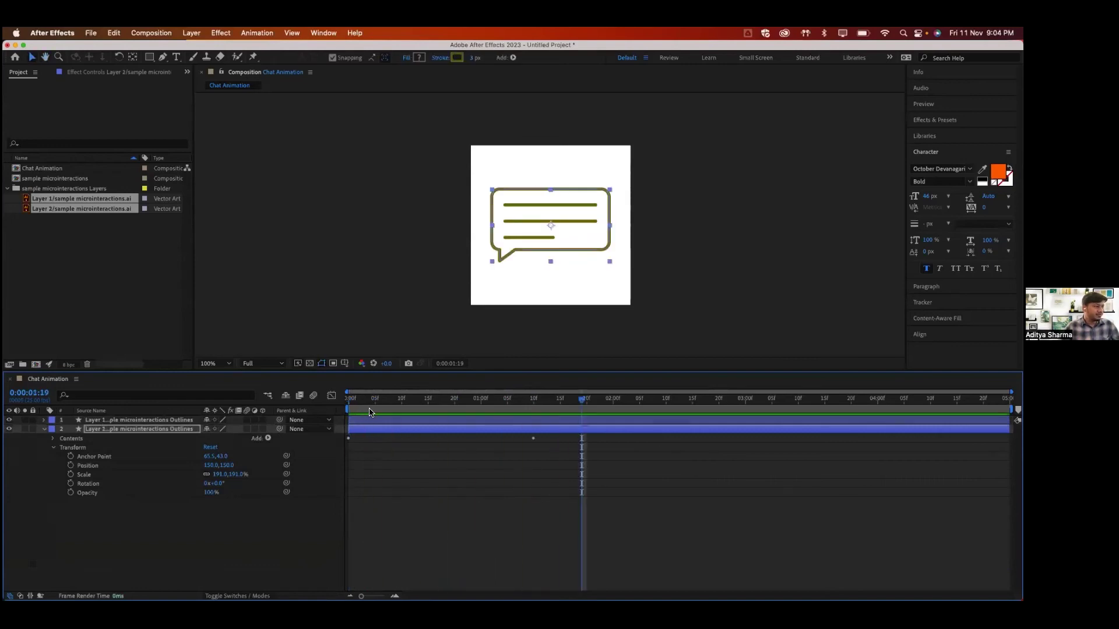
left_click(359, 432)
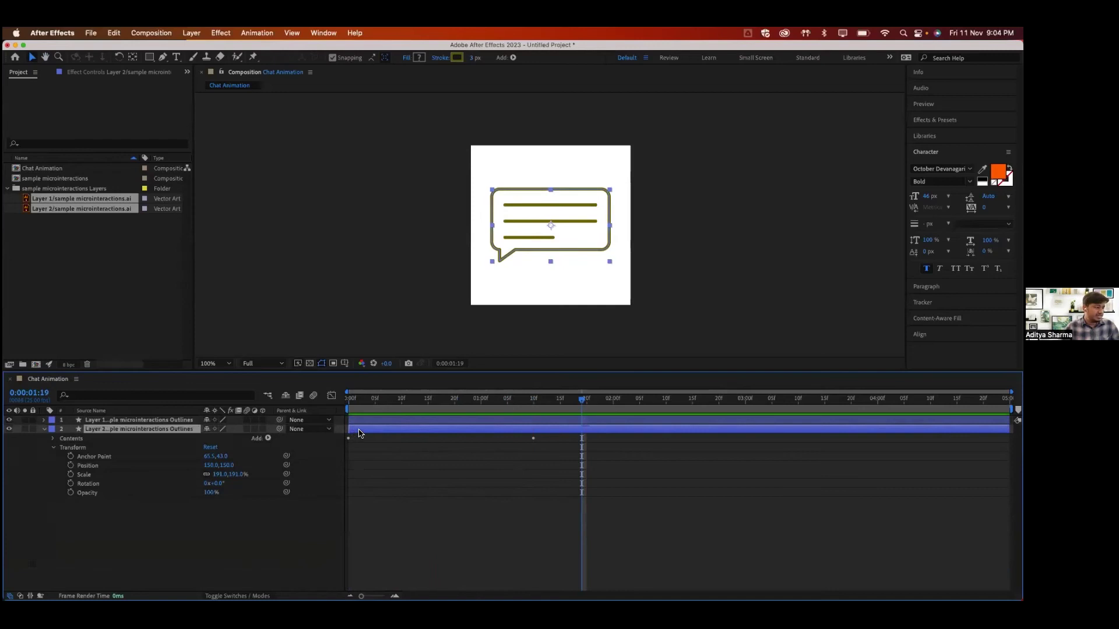
left_click(54, 447)
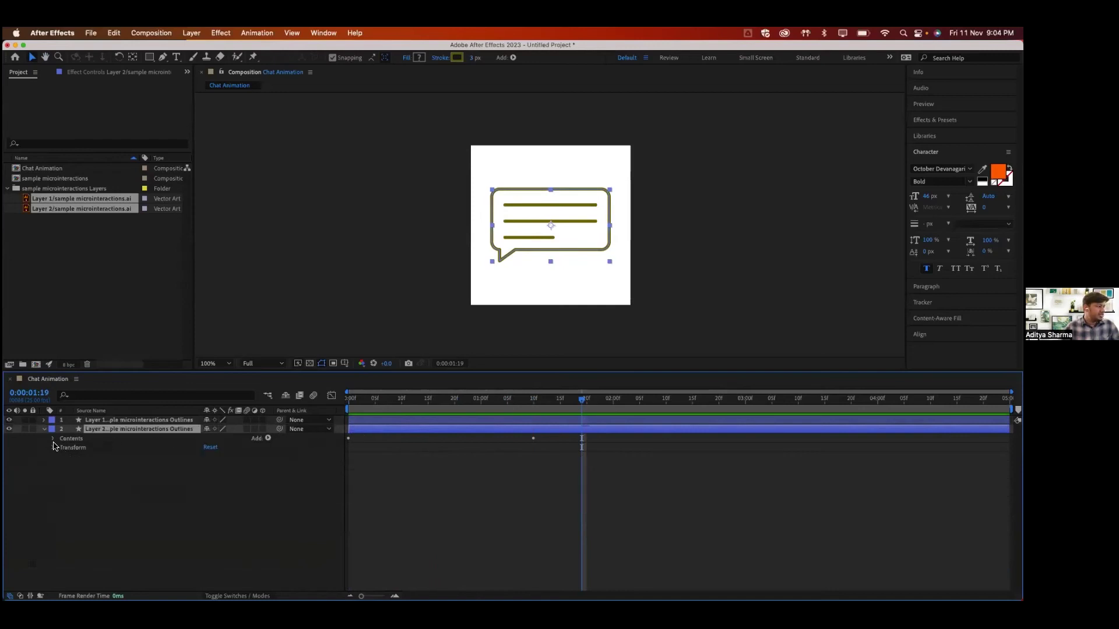
left_click(53, 438)
left_click_drag(448, 401, 308, 411)
key("space")
key("space")
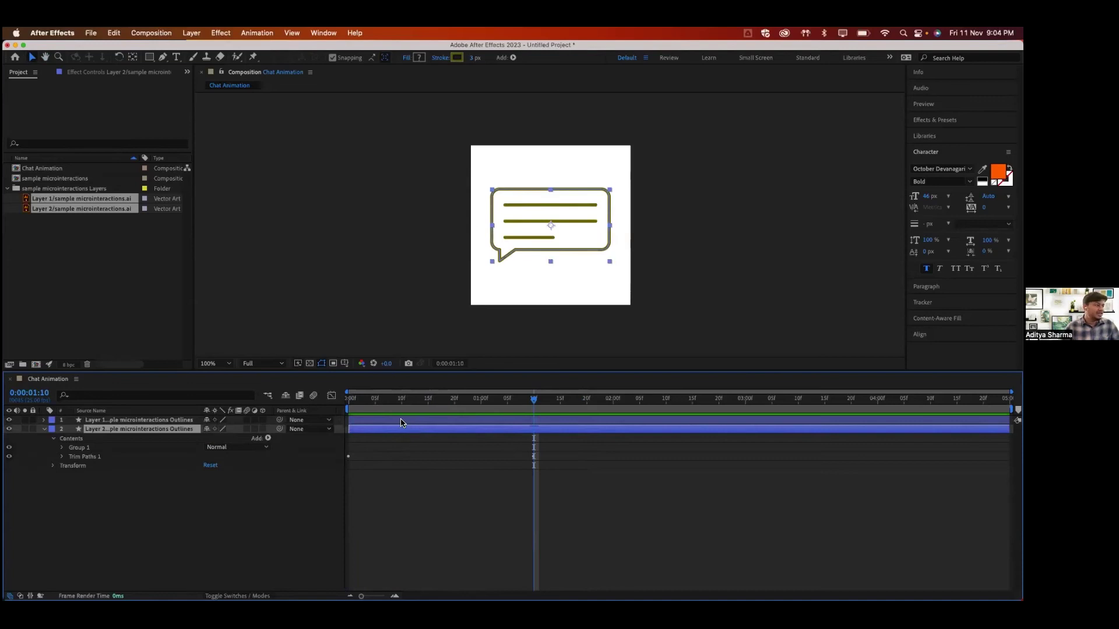
- Shift the text-lines layer to start at 0:00:01:00 so it follows the bubble outline, and play back the sequence
left_click(421, 423)
left_click_drag(449, 429, 461, 430)
mouse_move(405, 400)
left_mouse_down()
mouse_move(353, 401)
mouse_move(502, 400)
mouse_move(460, 401)
left_mouse_up()
key("space")
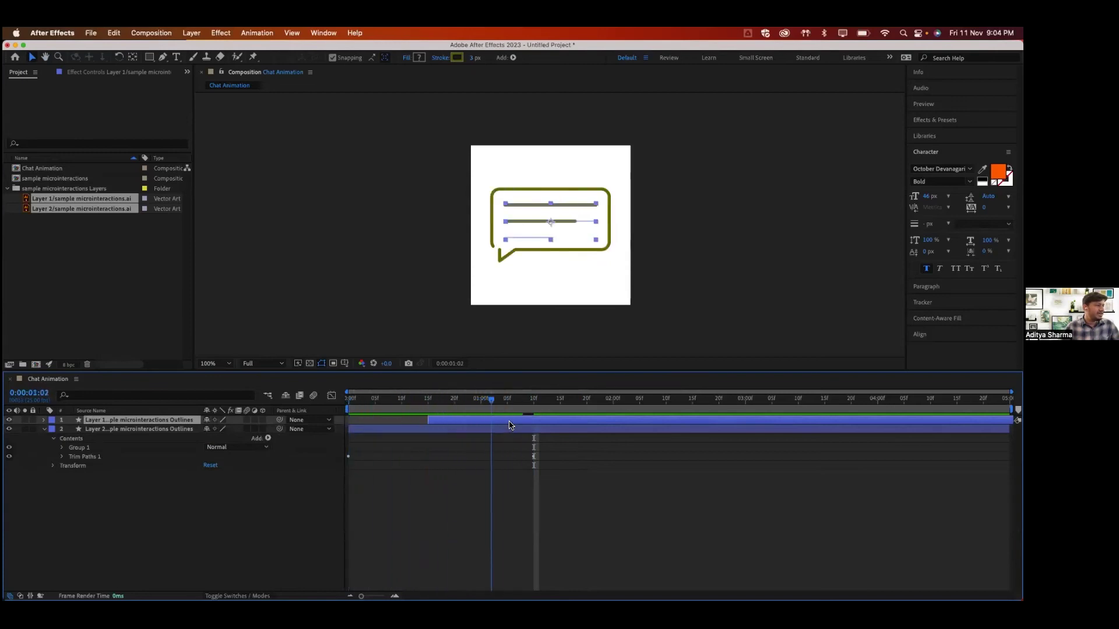
left_click_drag(527, 424, 531, 428)
key("bracketleft")
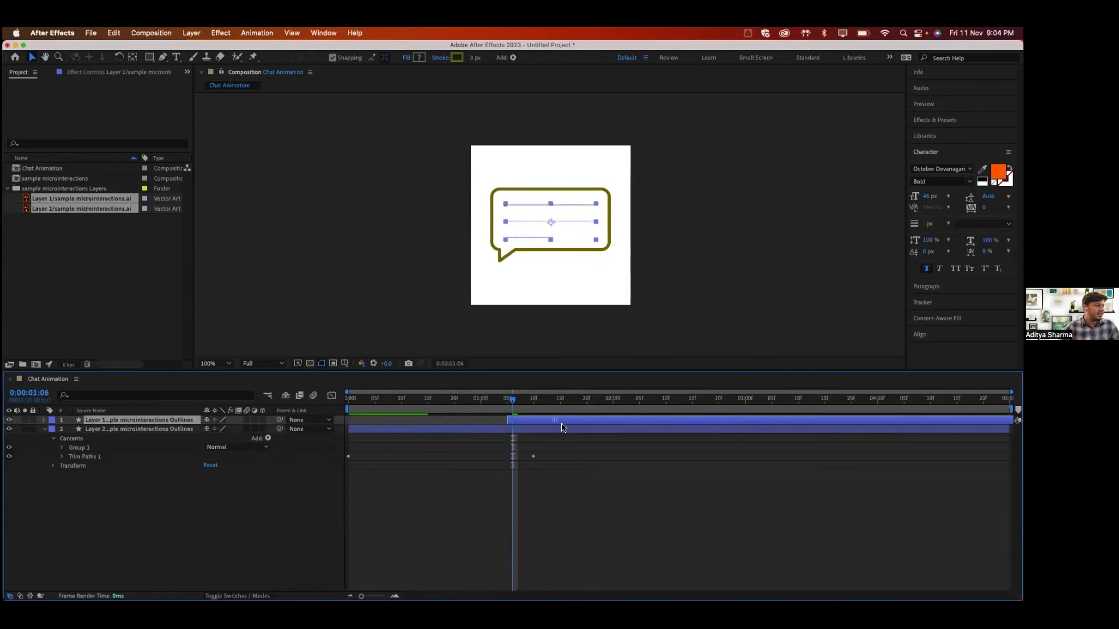
mouse_move(514, 403)
left_mouse_down()
mouse_move(476, 402)
mouse_move(502, 402)
mouse_move(493, 421)
mouse_move(482, 402)
left_mouse_up()
left_click(512, 406)
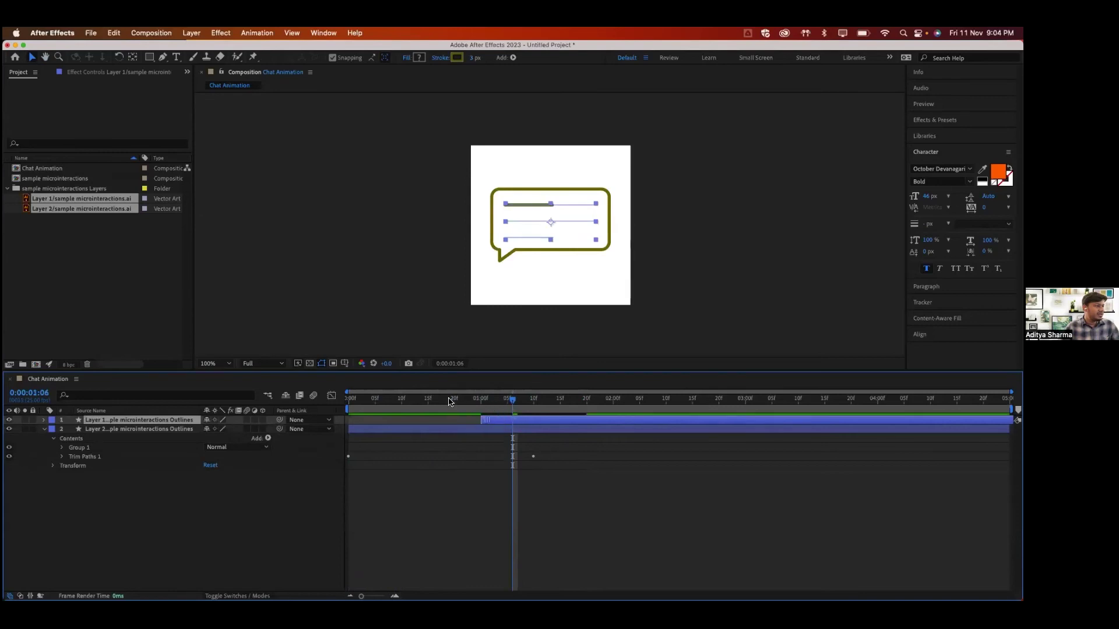
key("space")
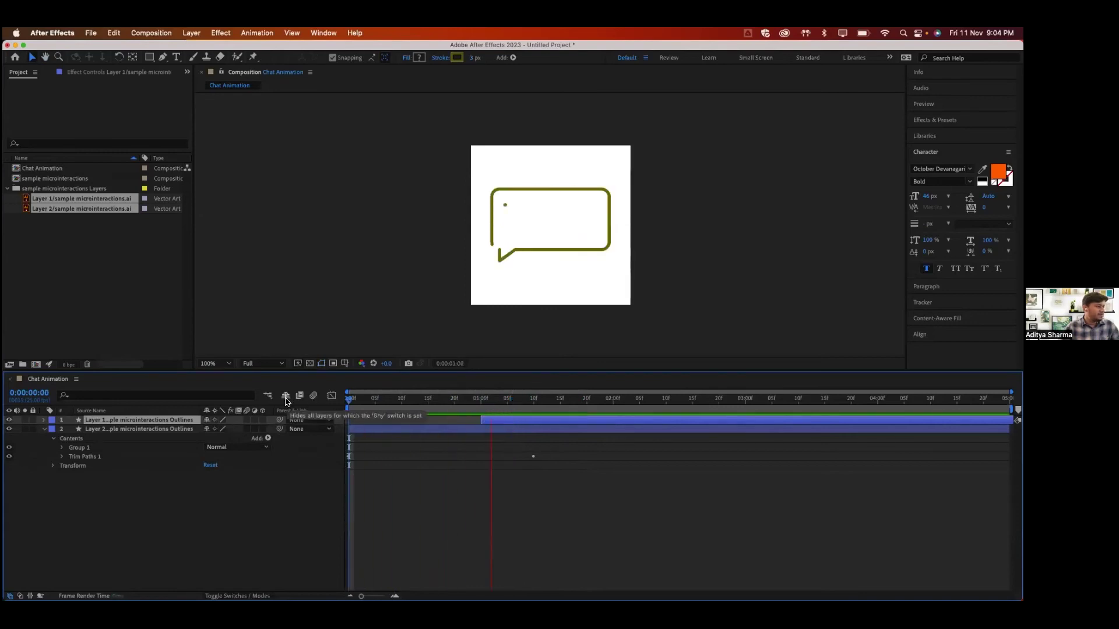
key("space")
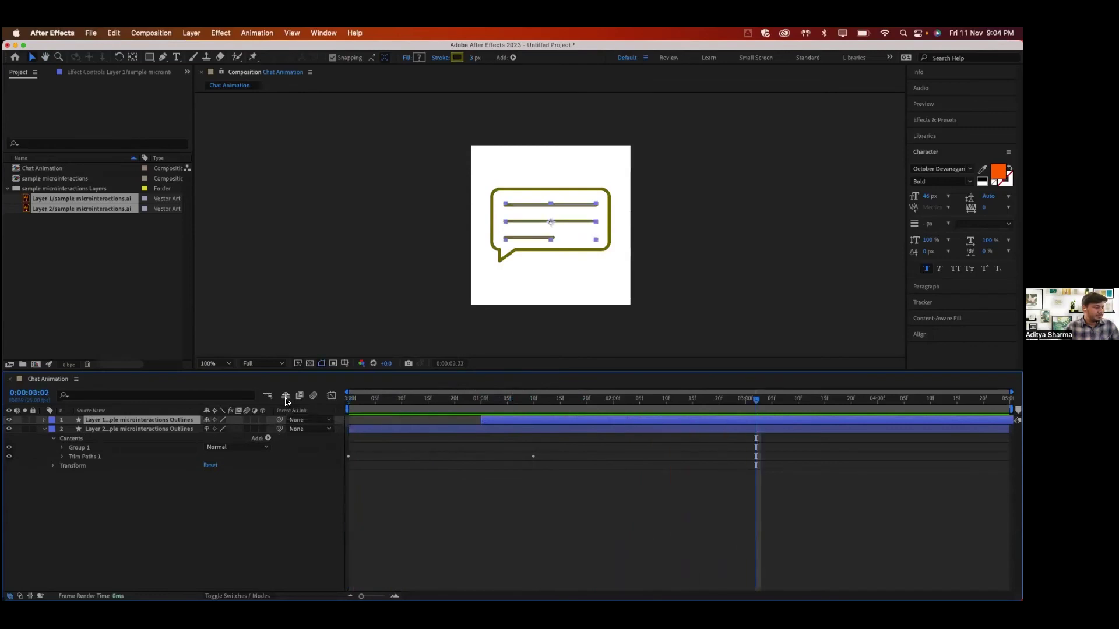
- Reverse the direction of Path 1 in the bubble outline's Group 1 and play back the animation from the first frame
left_click(45, 429)
left_click(46, 430)
left_click(61, 448)
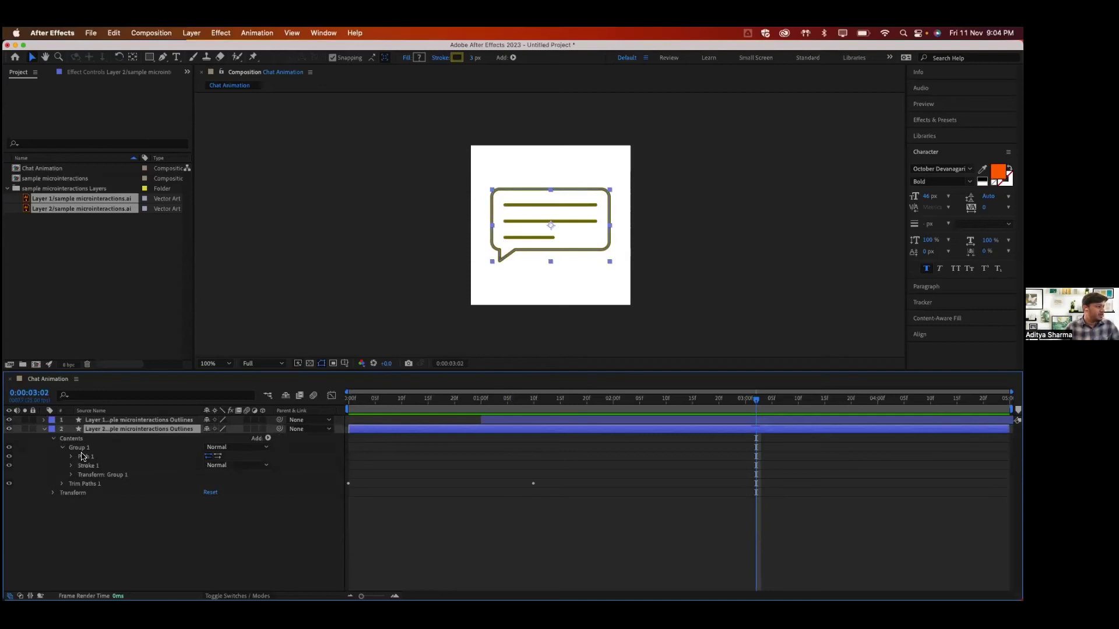
left_click(82, 449)
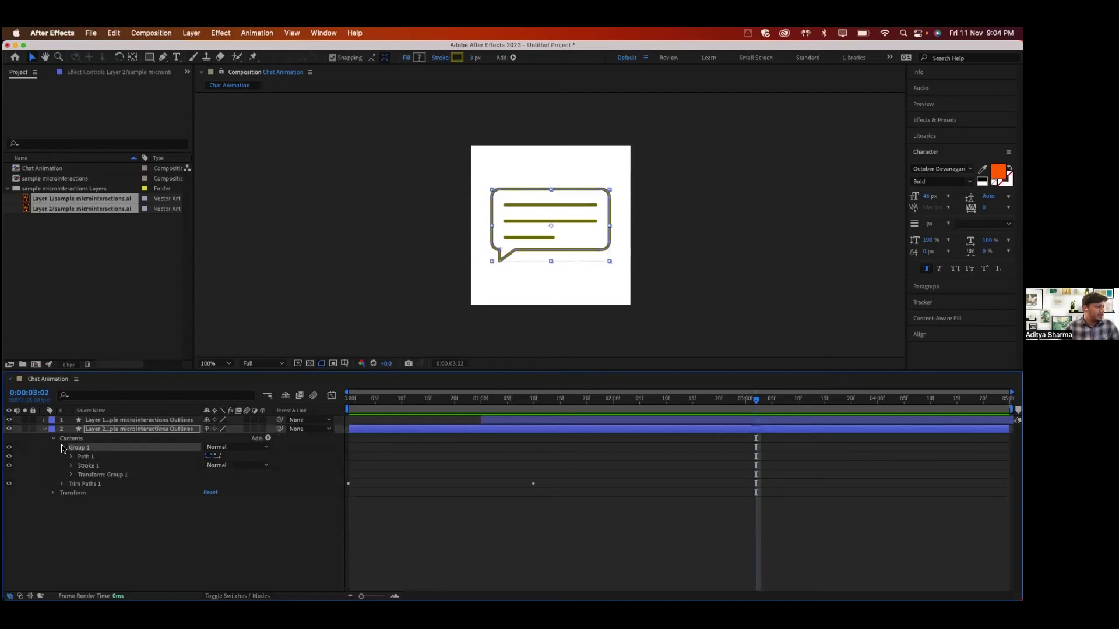
left_click(207, 457)
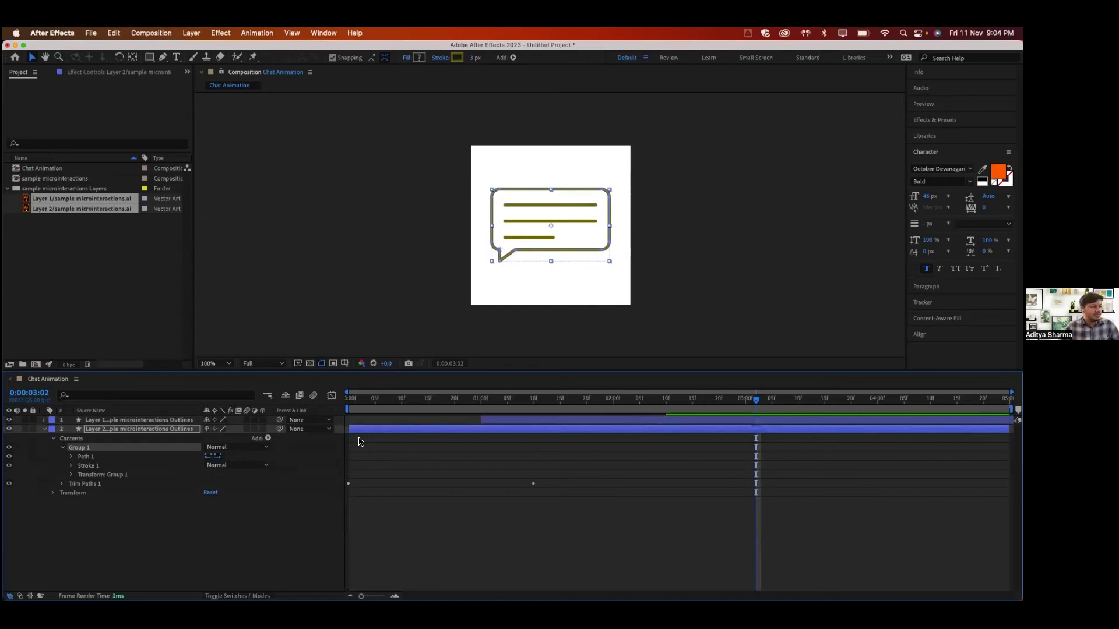
key("Home")
key("space")
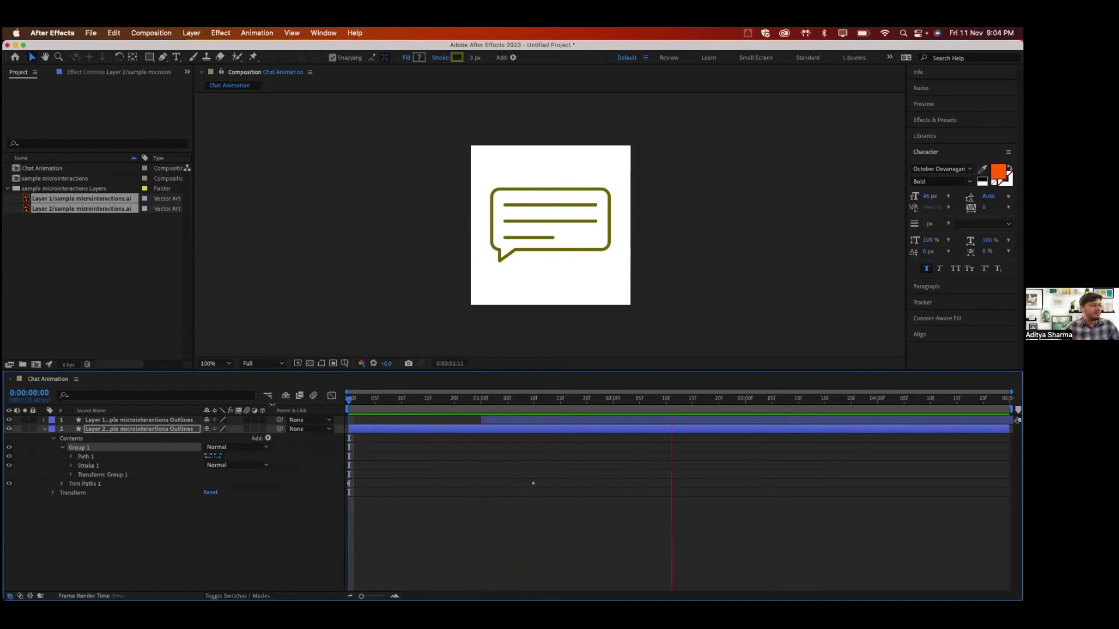
key("space")
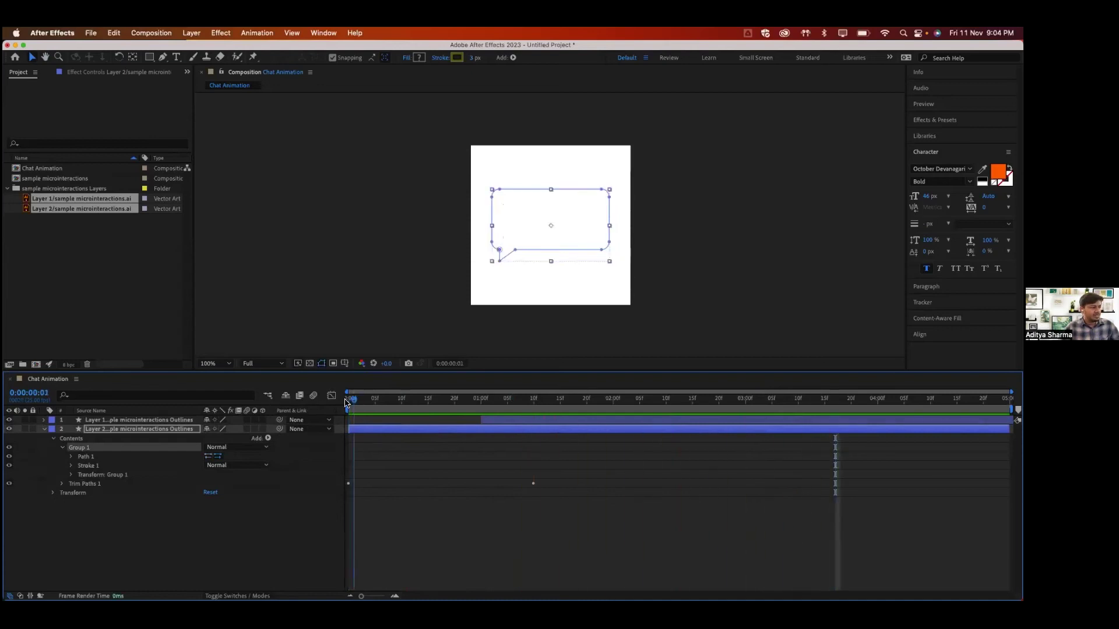
- Shorten the work area to end at about 0:00:02:10, just after the text lines finish drawing
mouse_move(412, 407)
left_mouse_down()
mouse_move(798, 411)
mouse_move(434, 402)
mouse_move(642, 414)
left_mouse_up()
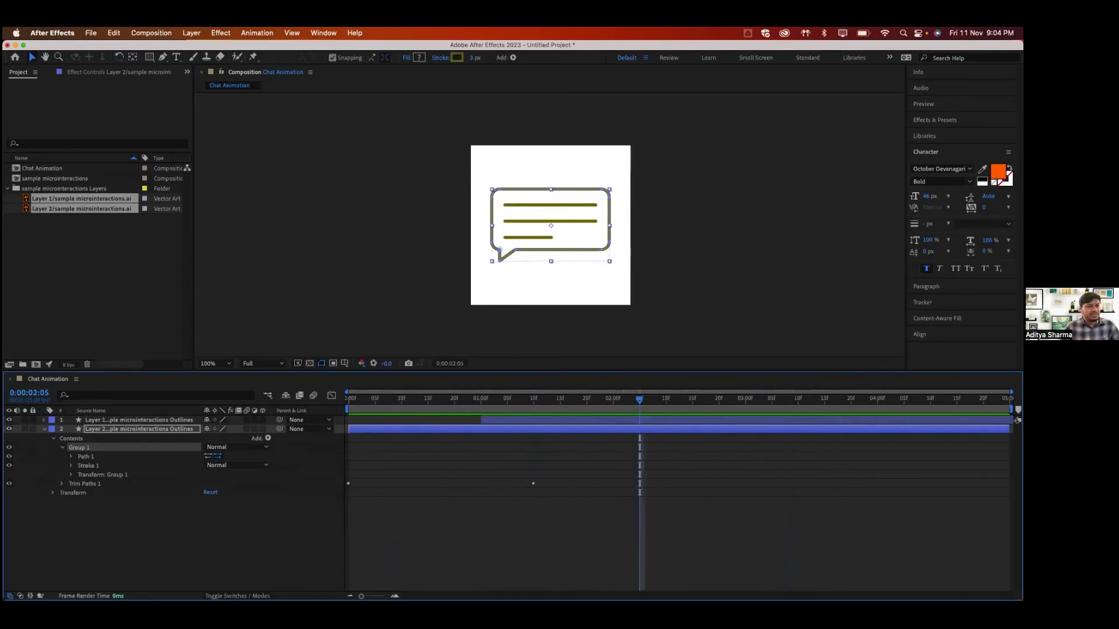
left_click_drag(1011, 409, 643, 406)
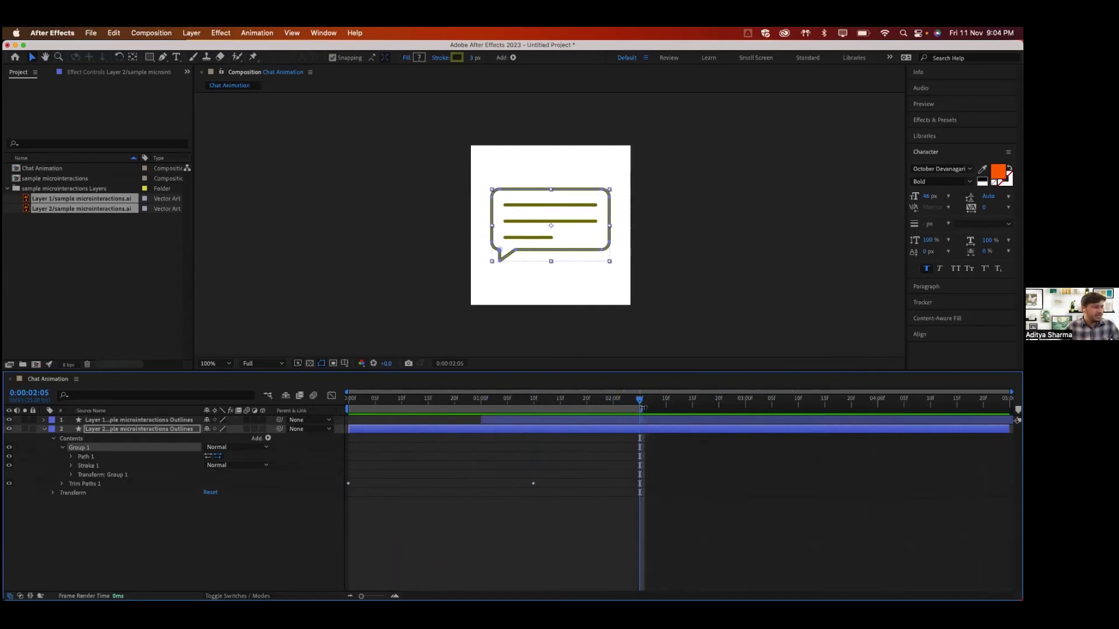
key("Page_Down")
left_click_drag(644, 407, 668, 410)
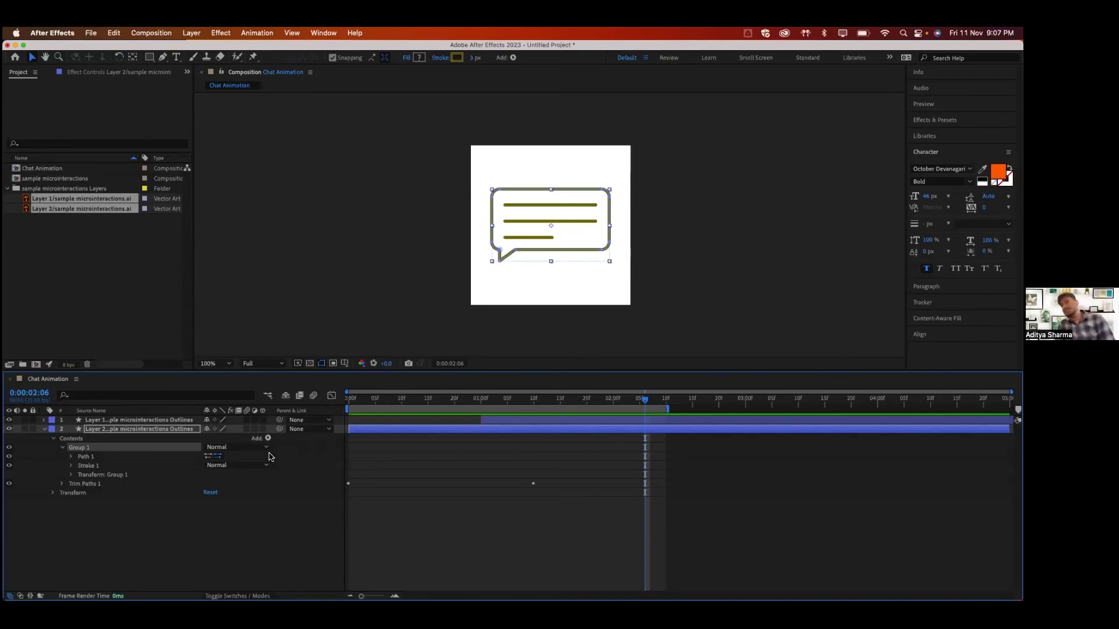
- Open the Bodymovin extension for exporting the animation
left_click(324, 33)
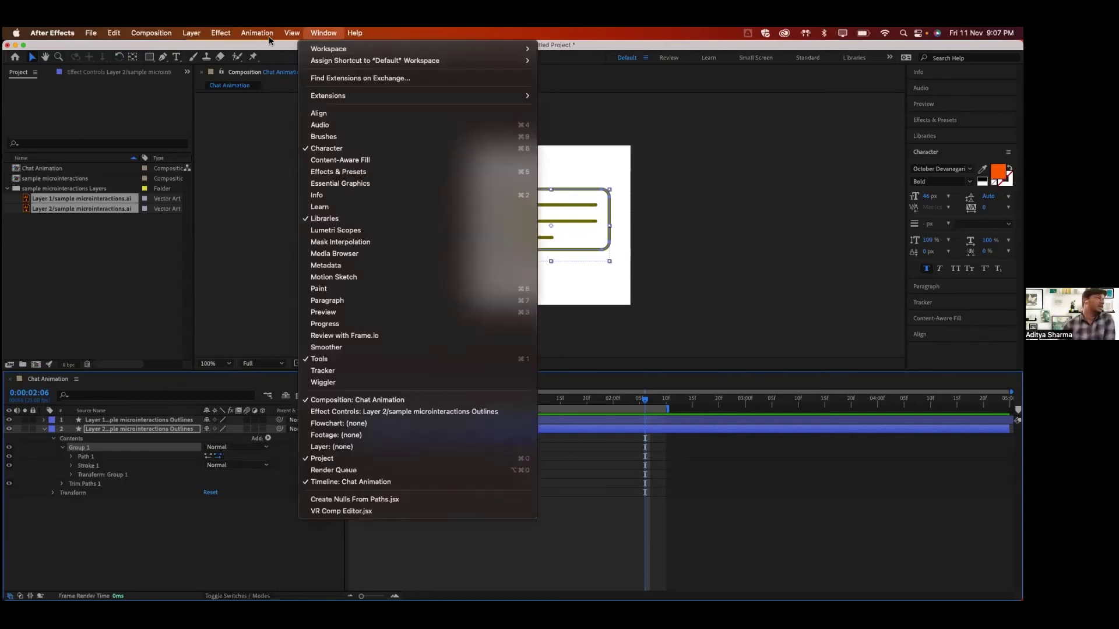
left_click(256, 34)
mouse_move(324, 33)
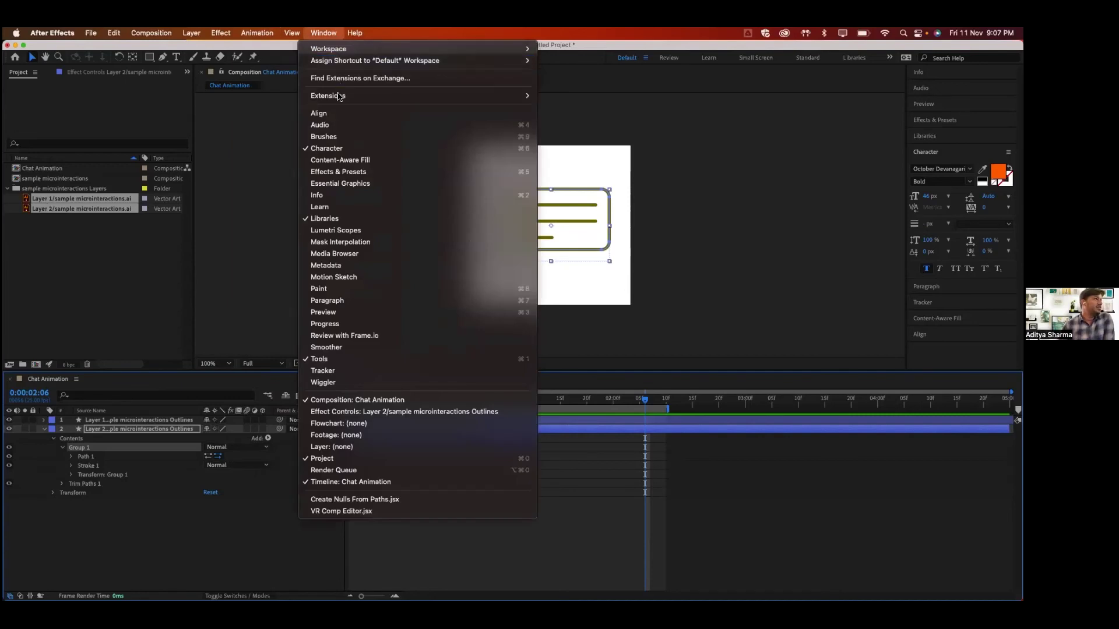
mouse_move(424, 96)
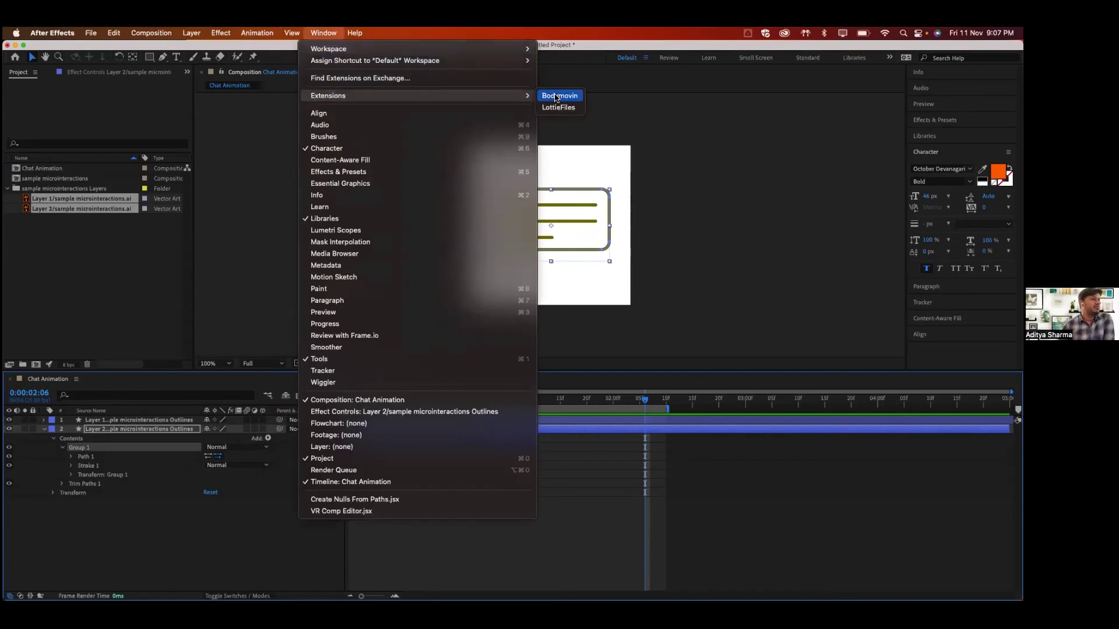
left_click(560, 96)
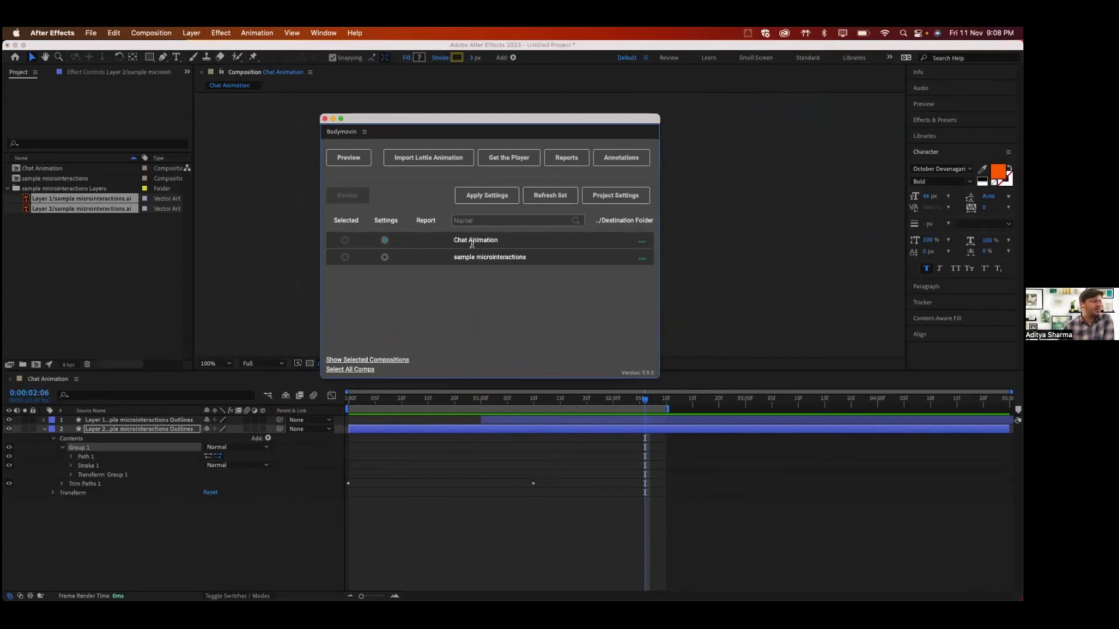
- Render the Chat Animation composition with Bodymovin to chat.json on the Desktop, and close the finished render report
left_click(345, 242)
left_click(643, 241)
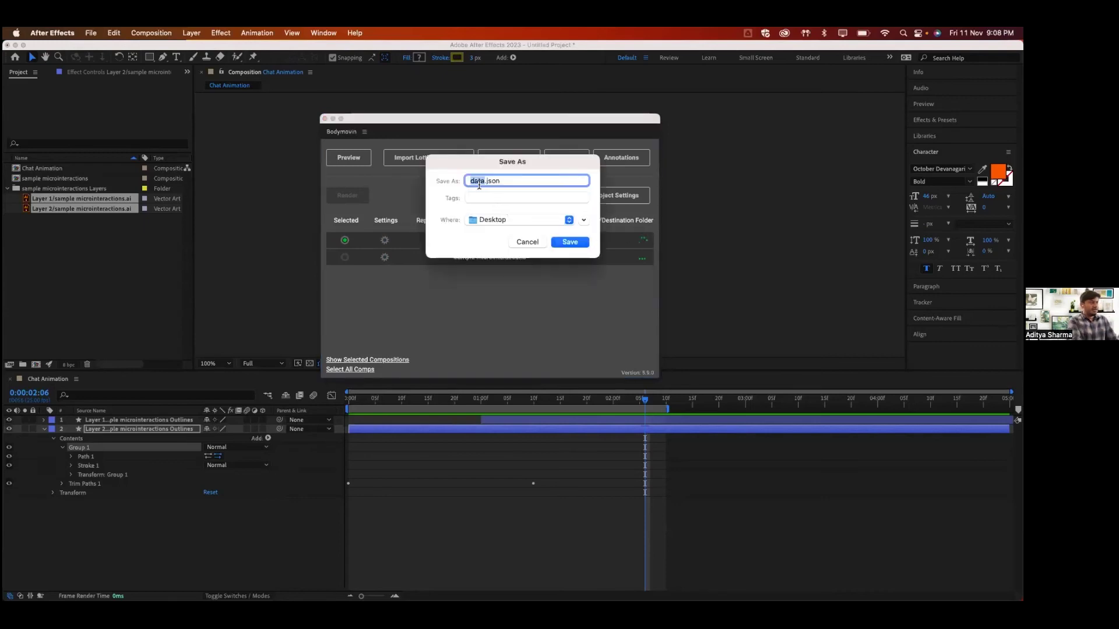
type("chat")
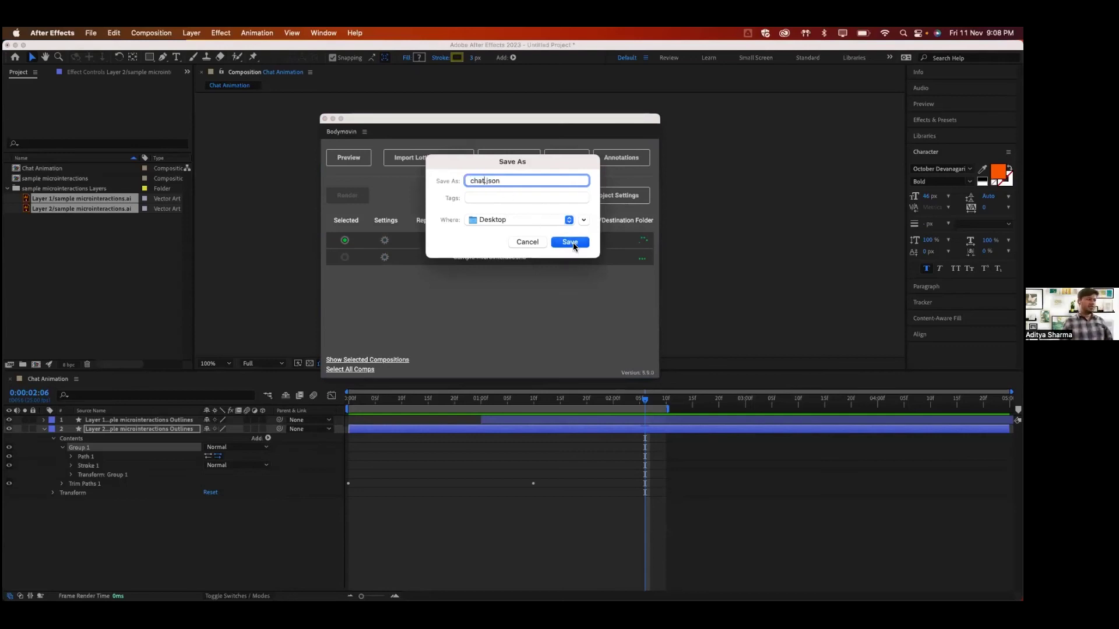
left_click(572, 242)
left_click(347, 196)
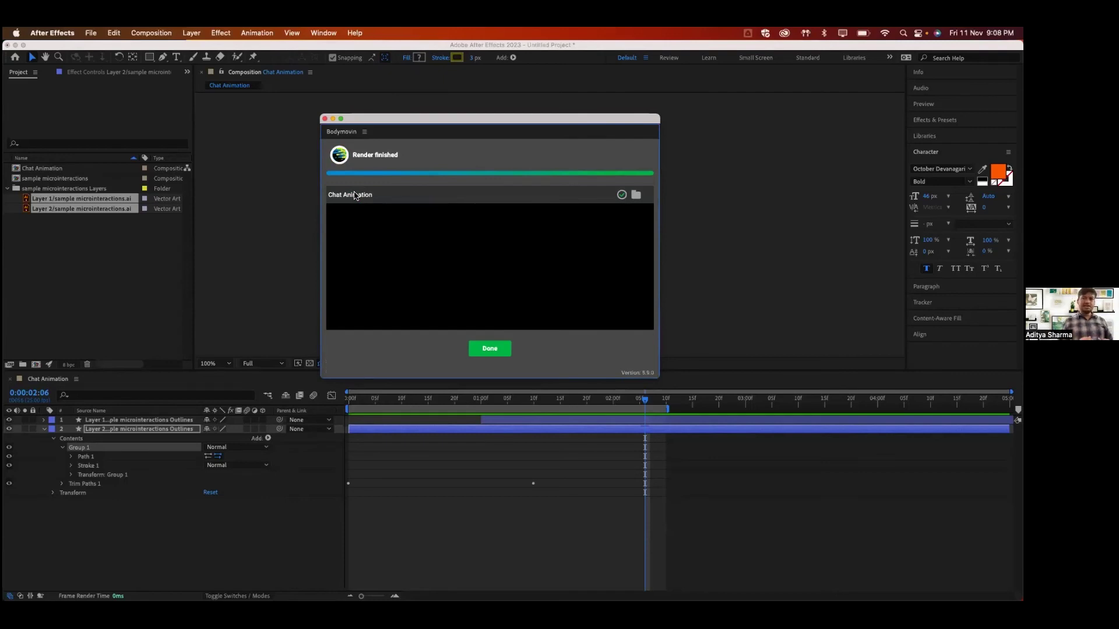
left_click(487, 348)
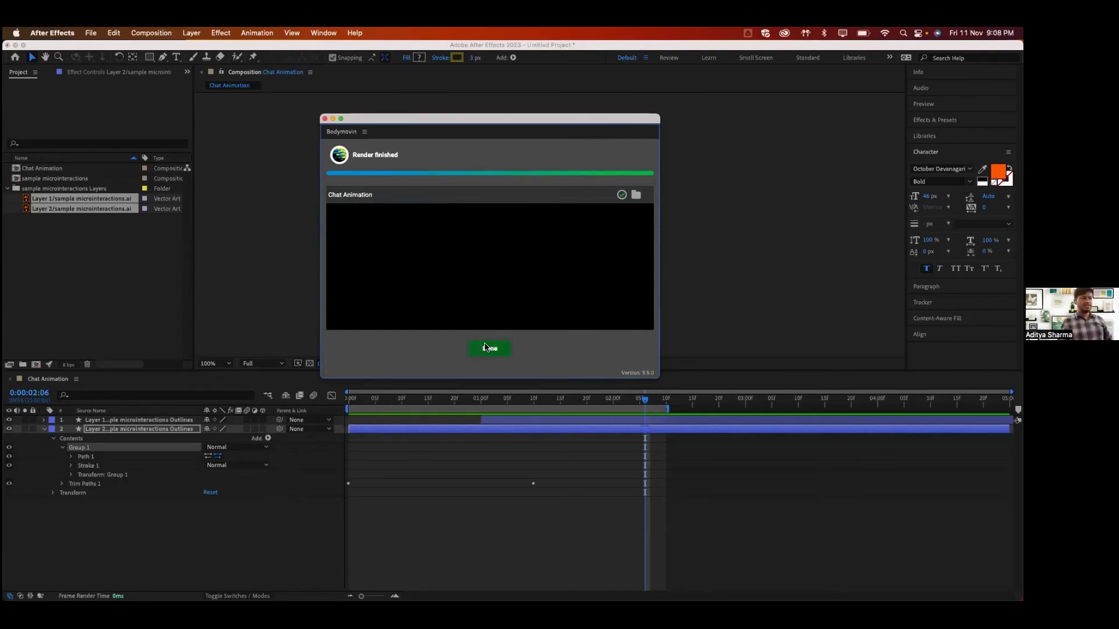
- Switch to the Brave browser, search for "lottie logo" in a new tab, and enlarge the browser window
mouse_move(775, 597)
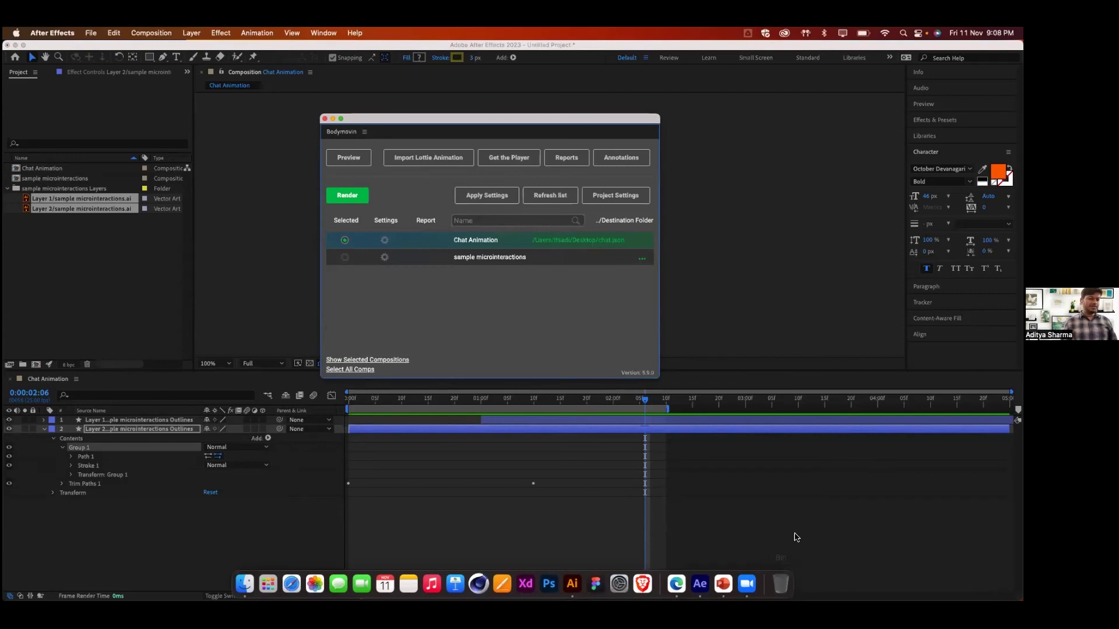
left_click(642, 577)
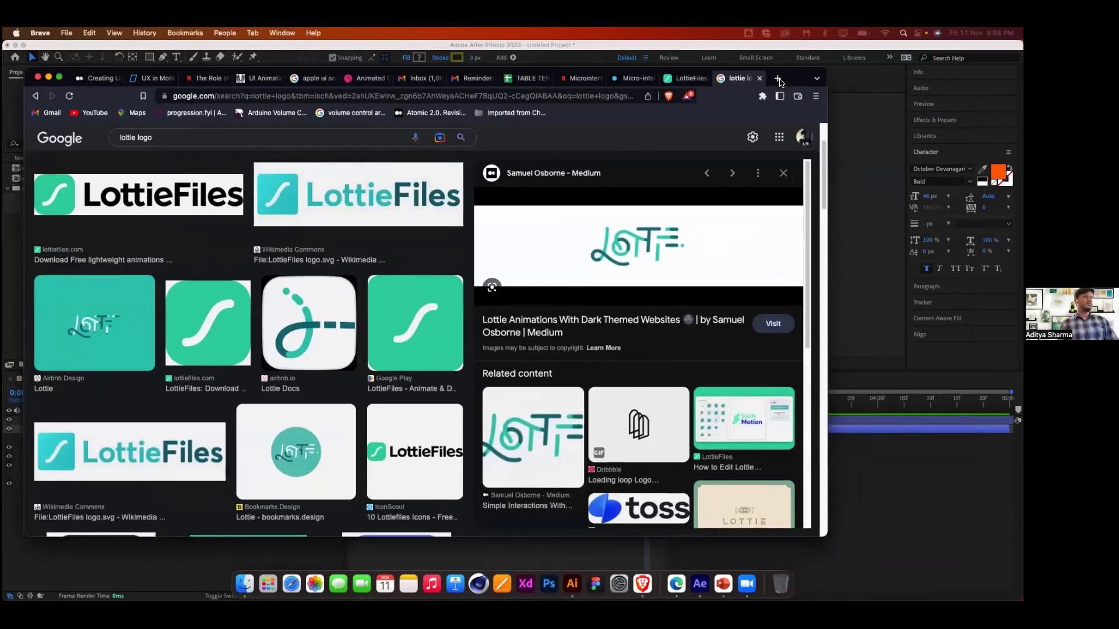
left_click(778, 79)
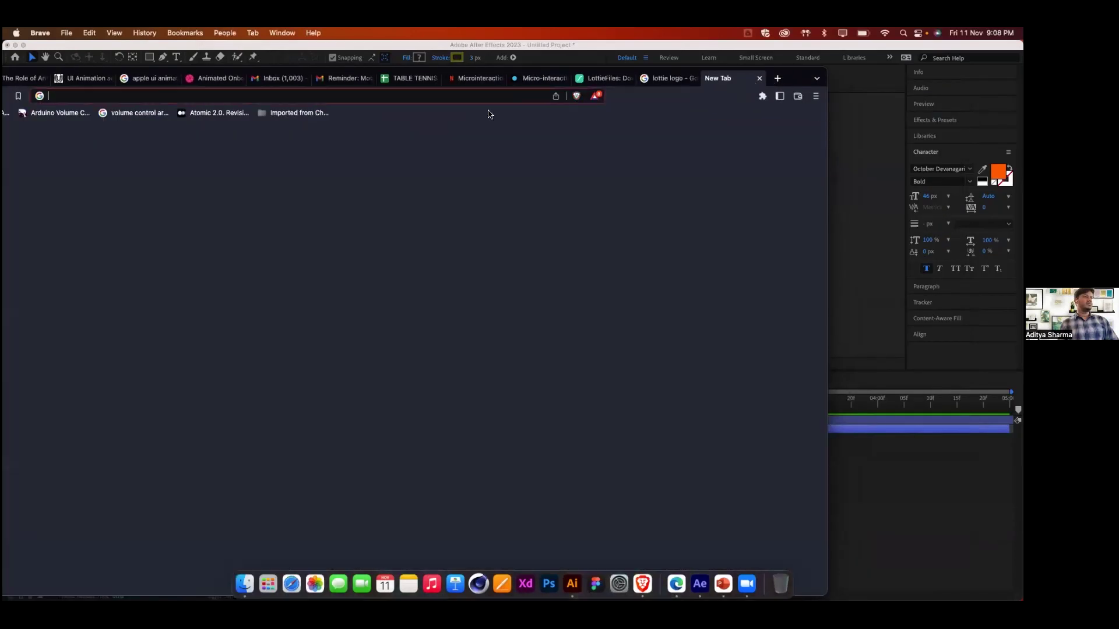
type("lott")
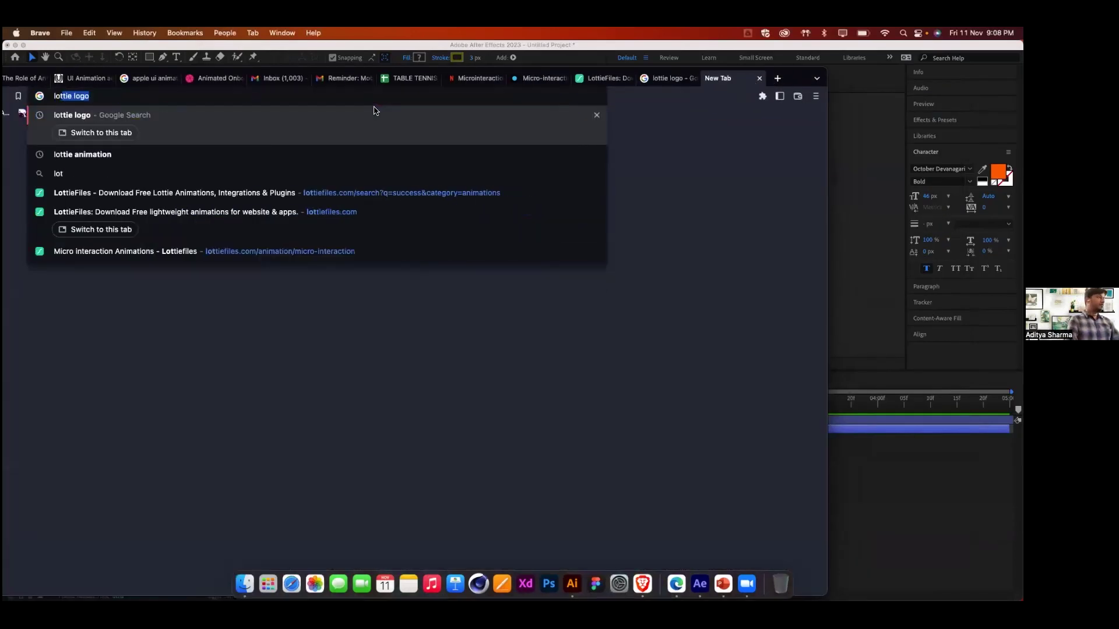
key("Return")
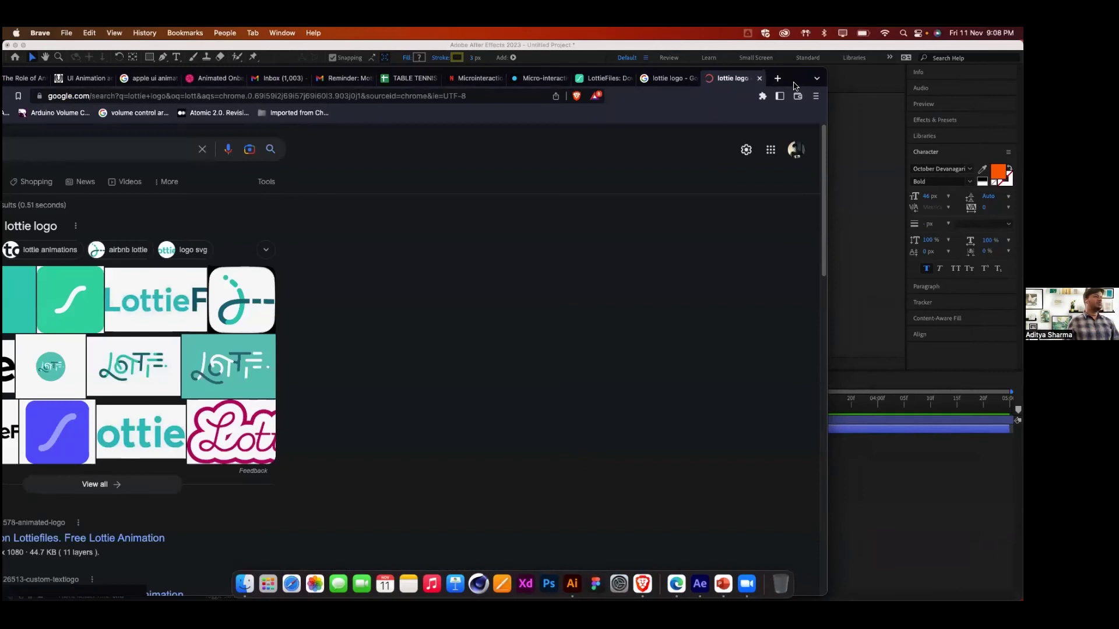
double_click(796, 82)
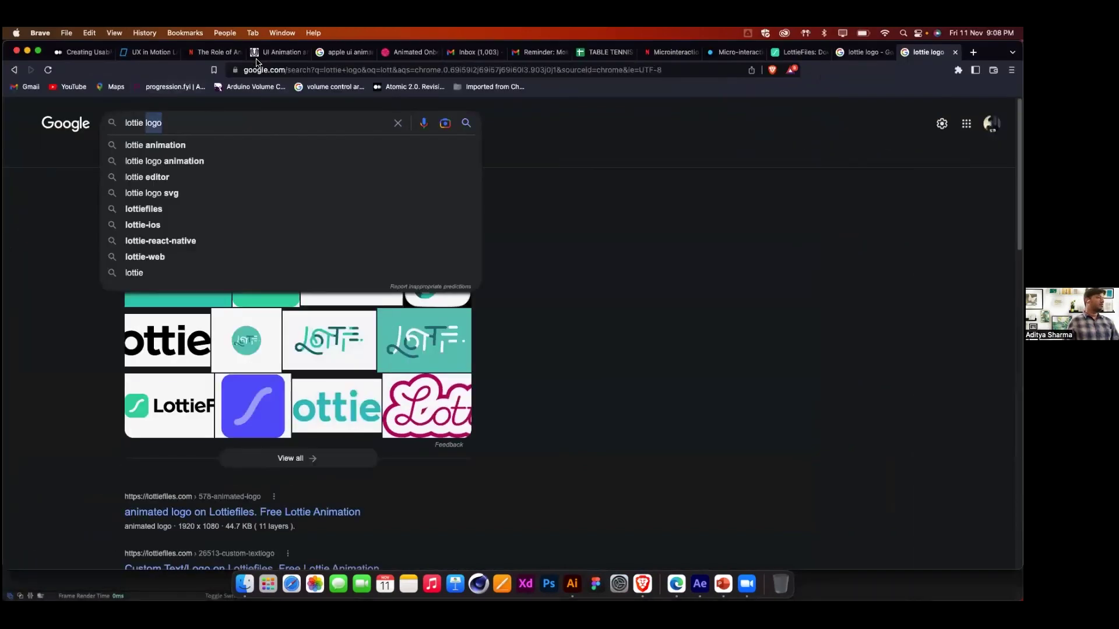
- Go to the LottieFiles website in the current browser tab
left_click(260, 70)
type("lott")
key("Down")
key("Down")
key("Down")
key("Down")
key("Down")
key("Down")
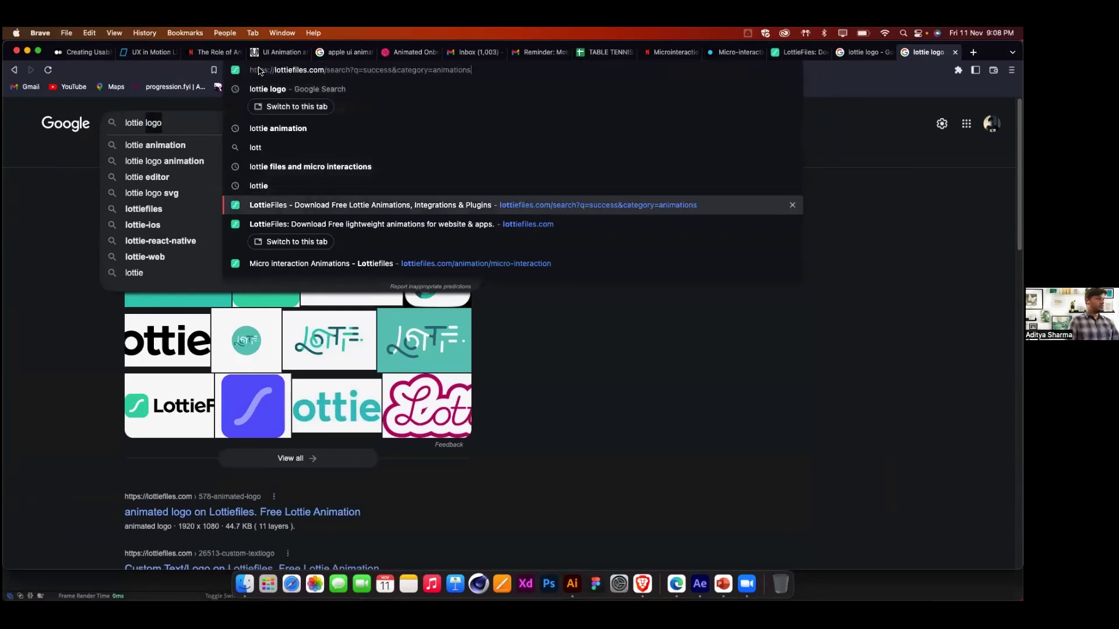
key("Return")
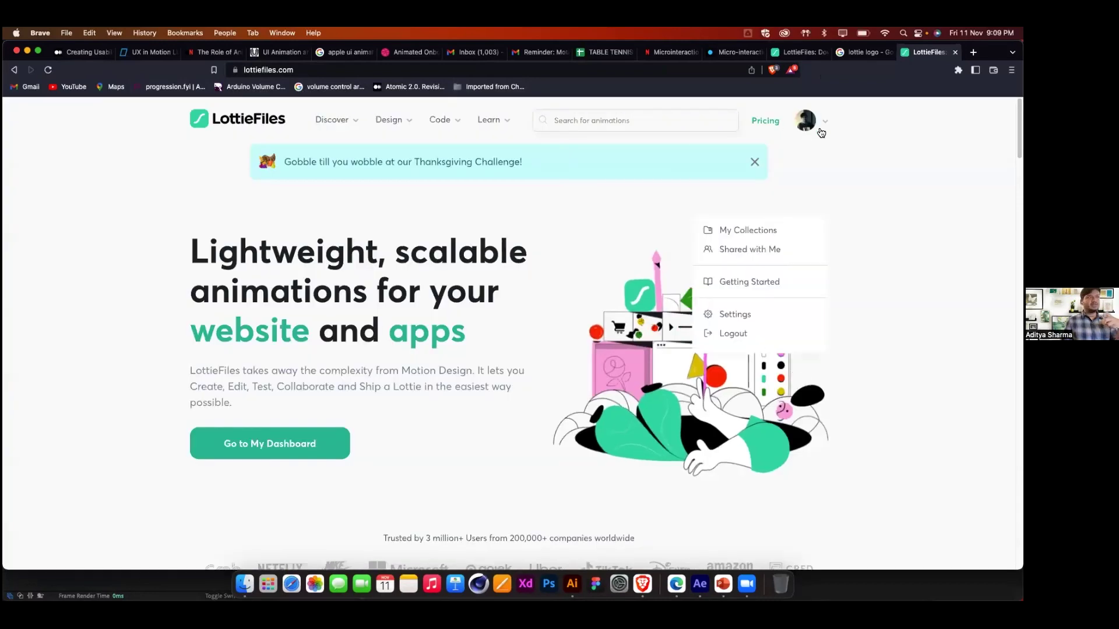
- Open the LottieFiles account dashboard and dismiss the new sidebar introduction and its tips
left_click(812, 120)
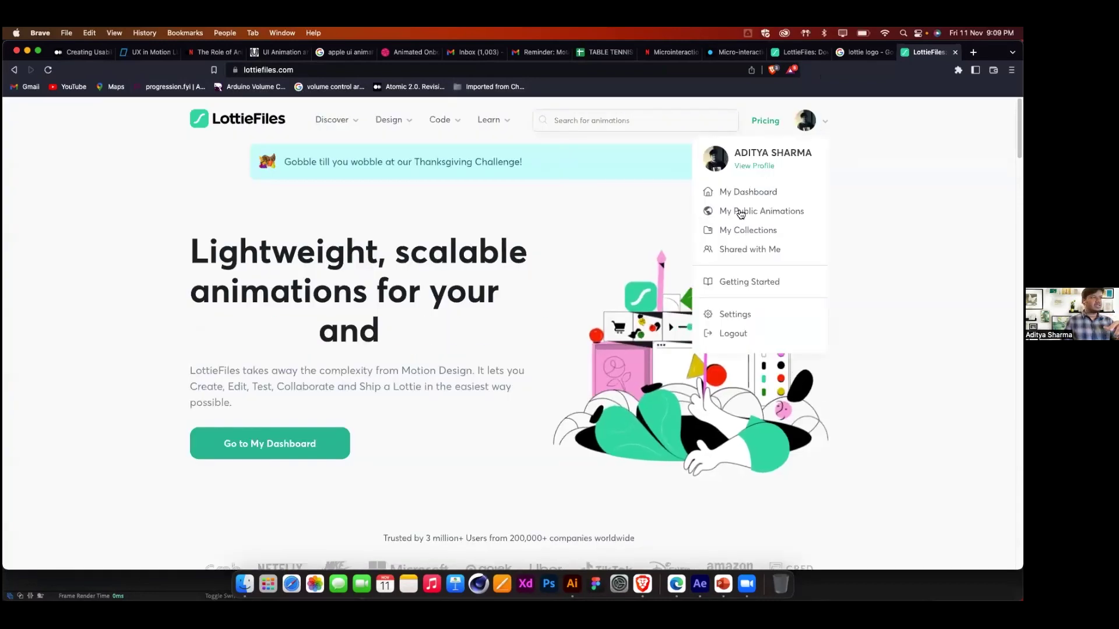
left_click(756, 192)
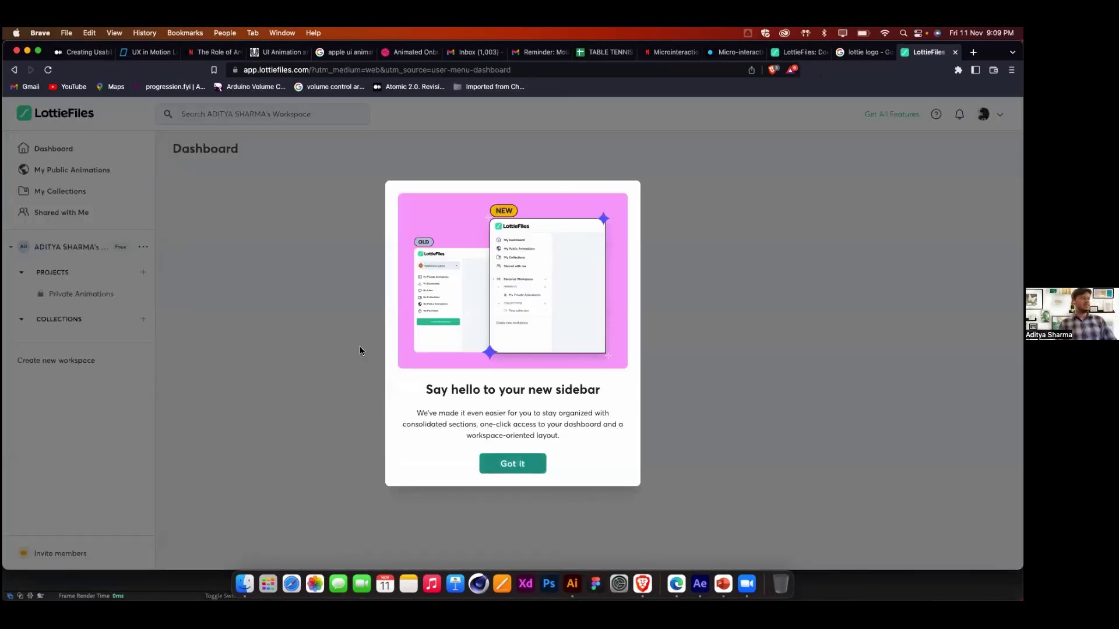
left_click(511, 462)
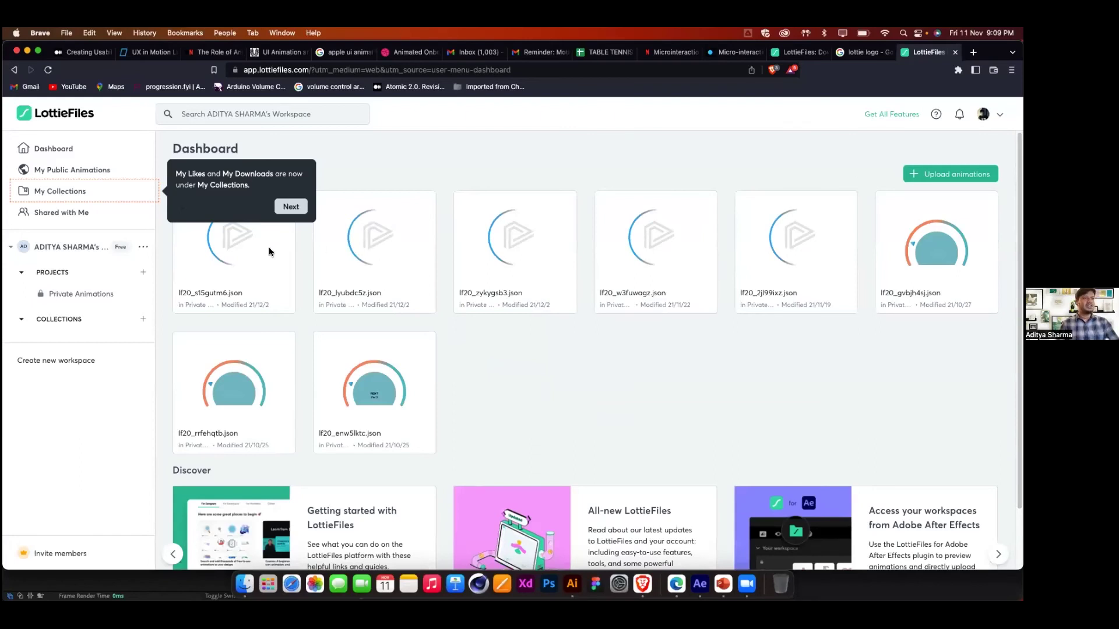
left_click(288, 210)
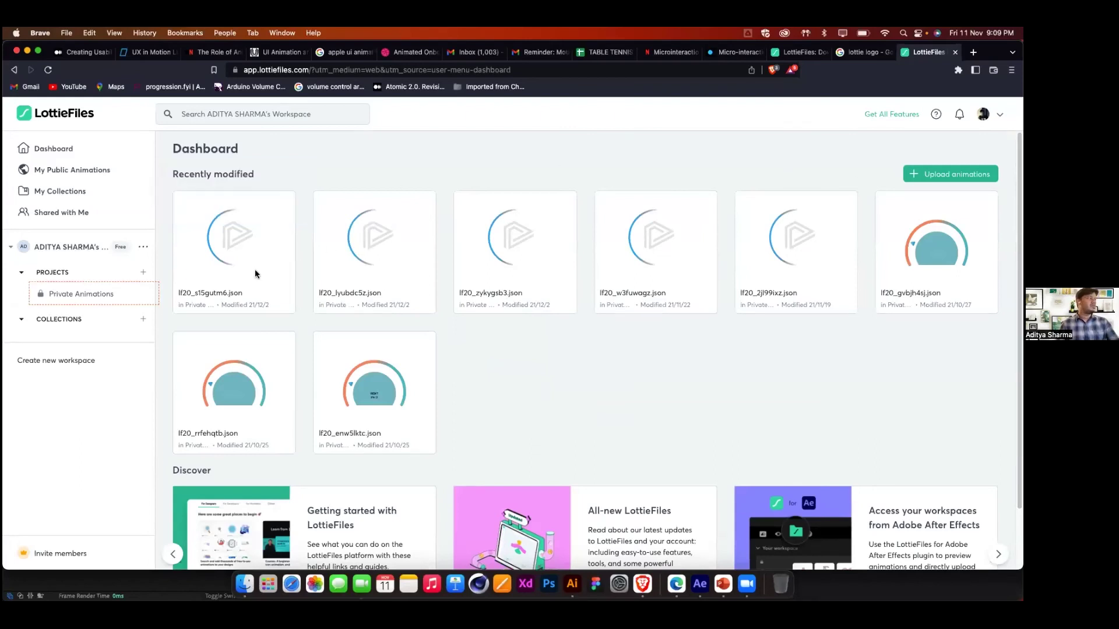
left_click(306, 311)
- Start an animation upload and try to add chat.json by browsing to the Desktop folder
left_click(950, 173)
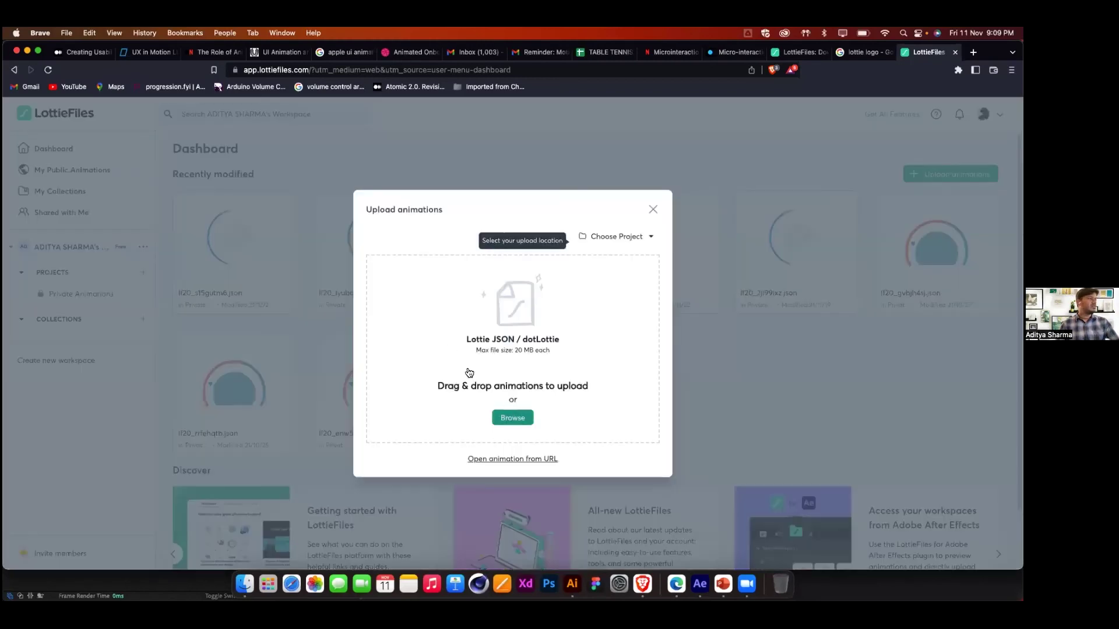
left_click(494, 414)
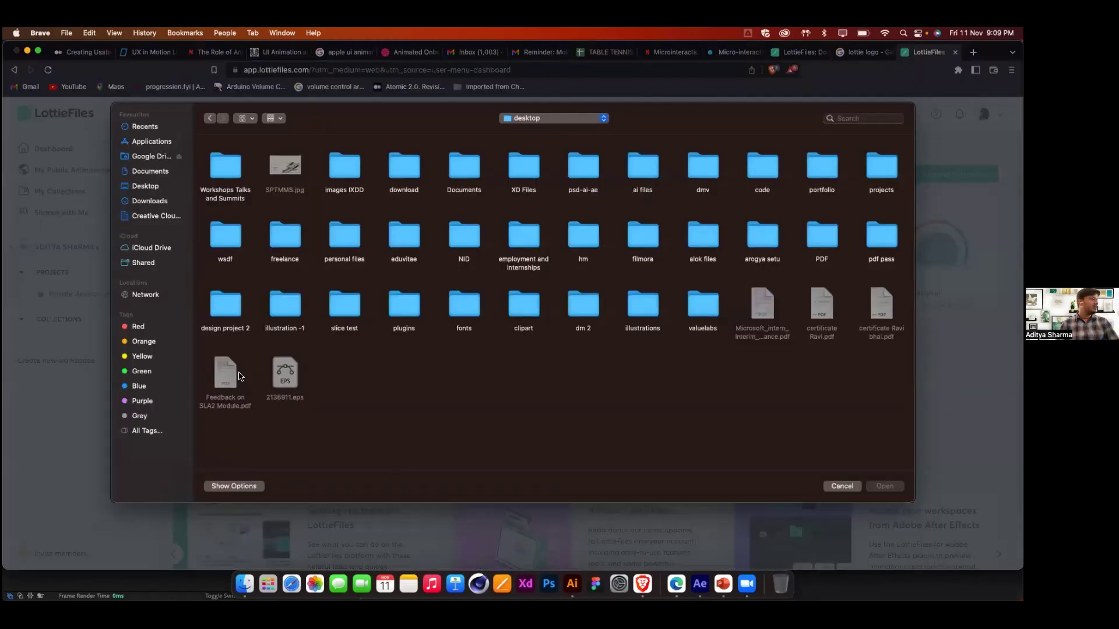
key("super+shift+d")
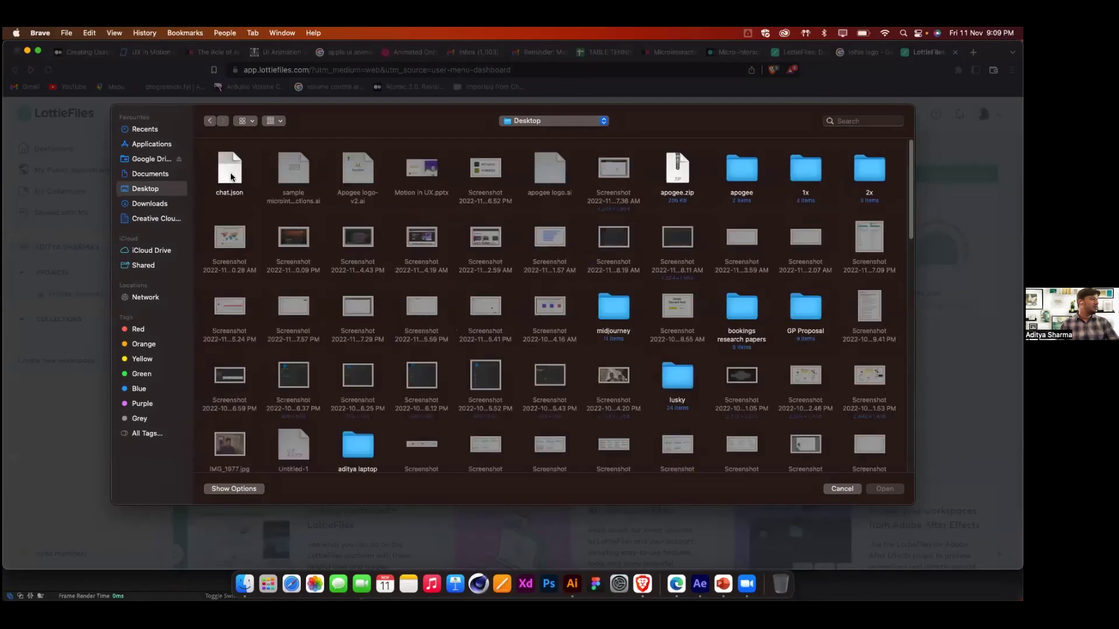
left_click(231, 176)
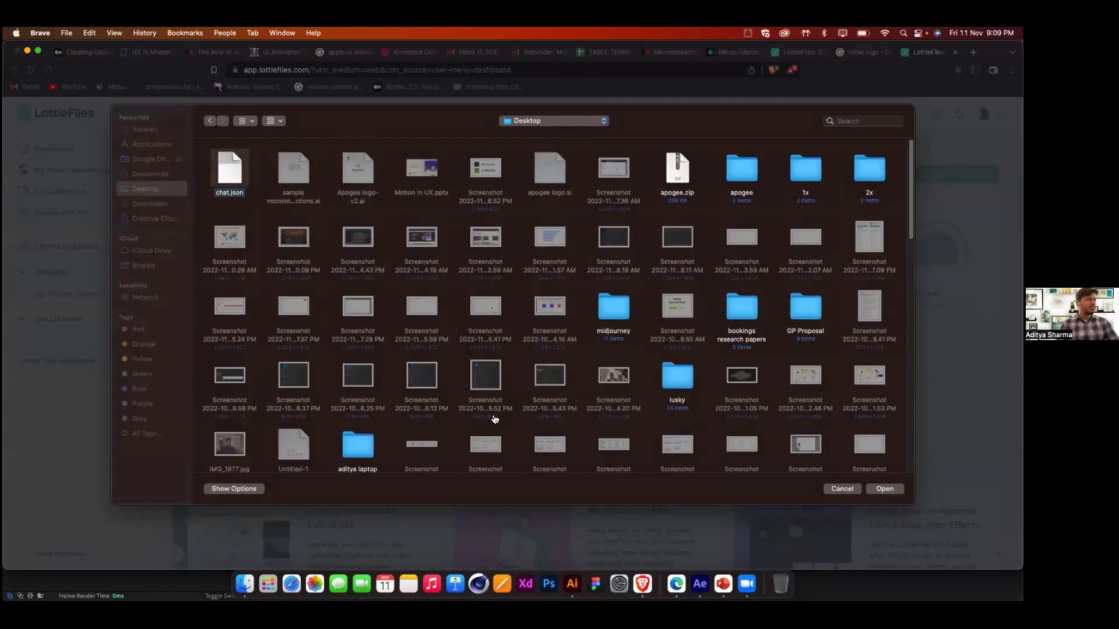
key("Return")
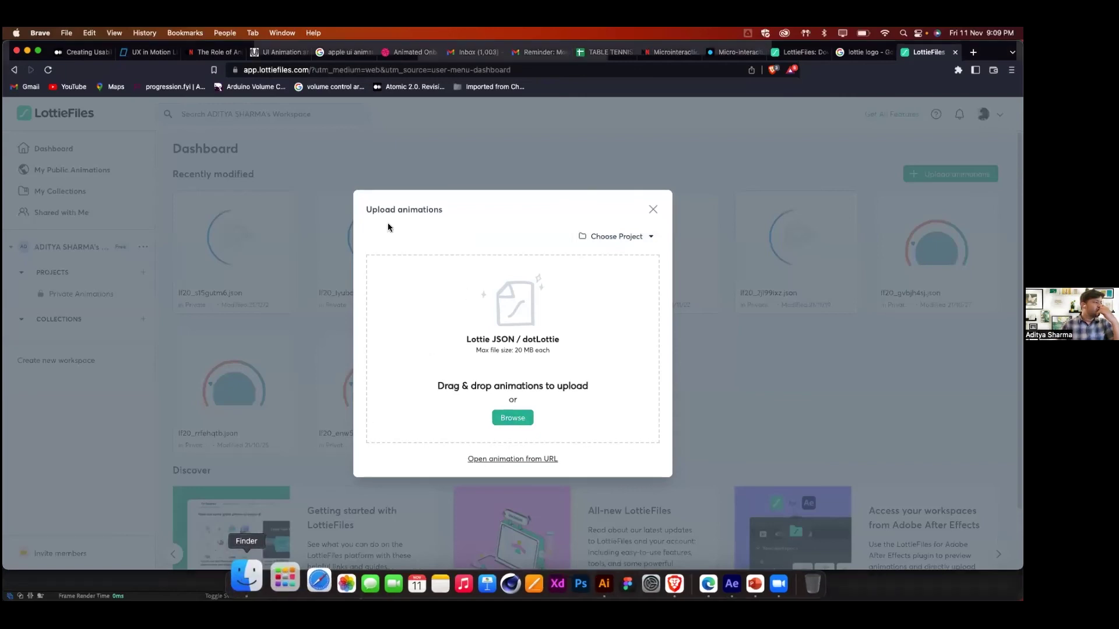
- Switch to Finder, locate chat.json in the Desktop folder, and try to drop it onto the LottieFiles upload area
left_click(247, 577)
left_click(172, 217)
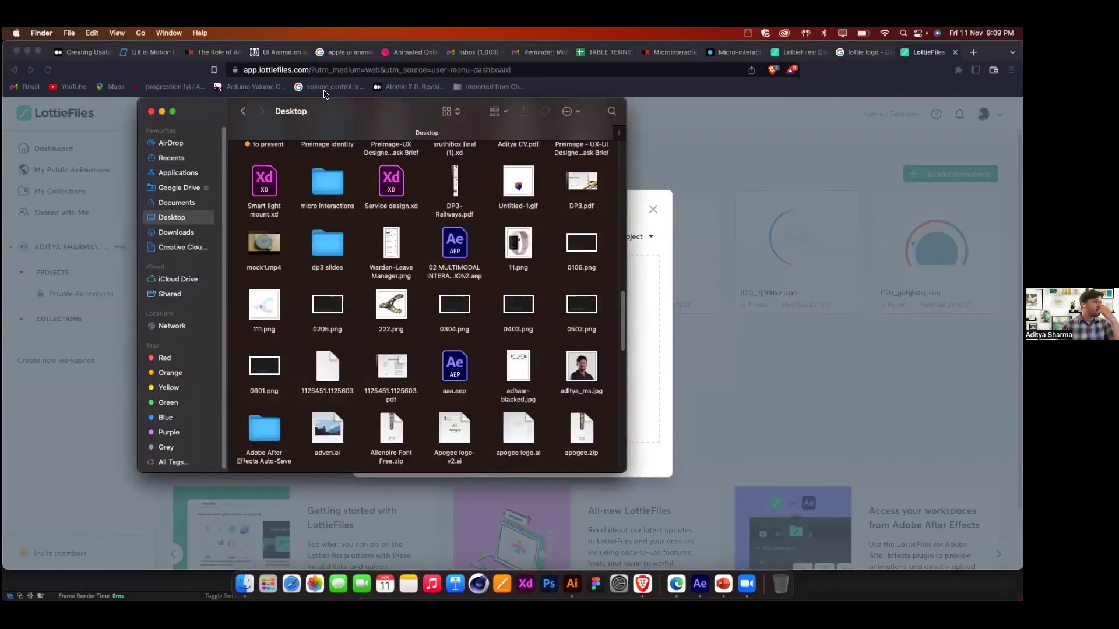
left_click_drag(540, 133, 1051, 130)
scroll(807, 213, "down", 5)
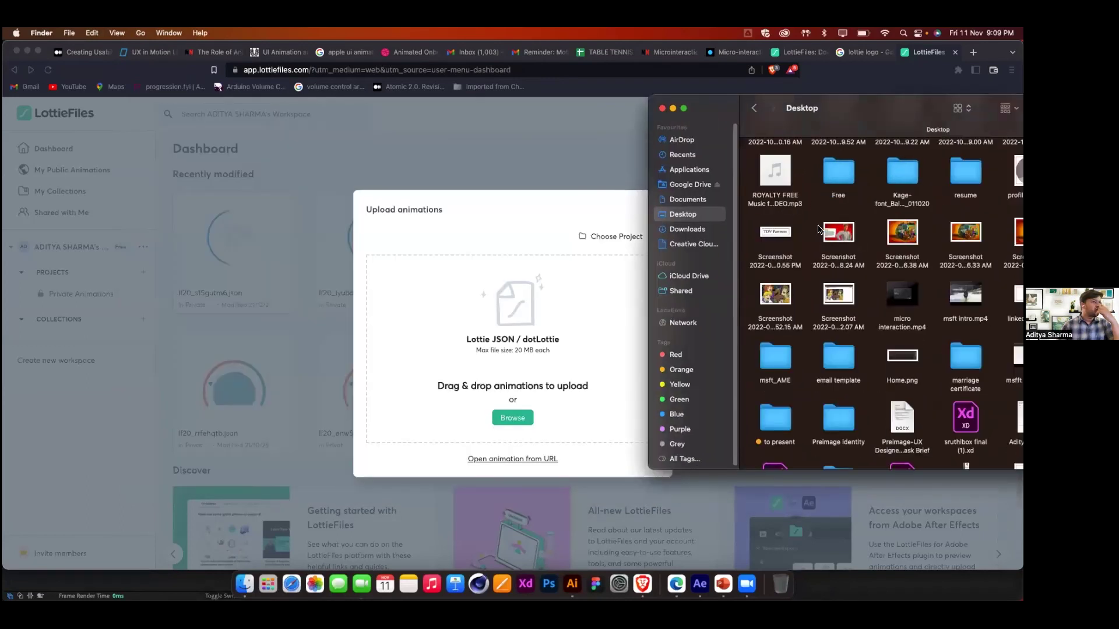
scroll(808, 213, "up", 10)
left_click(834, 169)
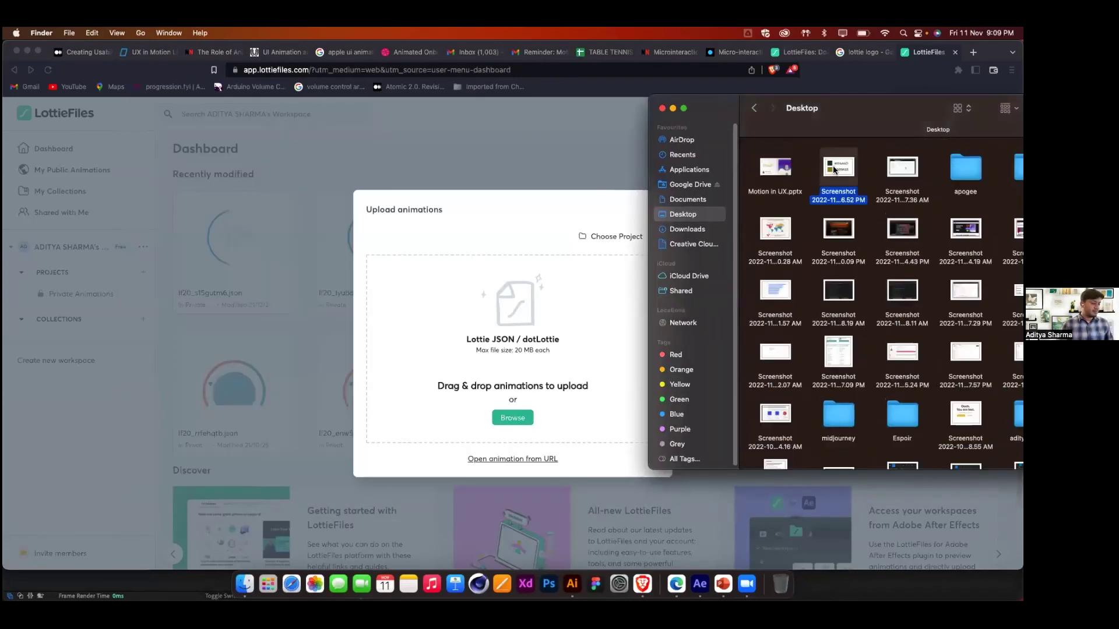
key("c")
key("h")
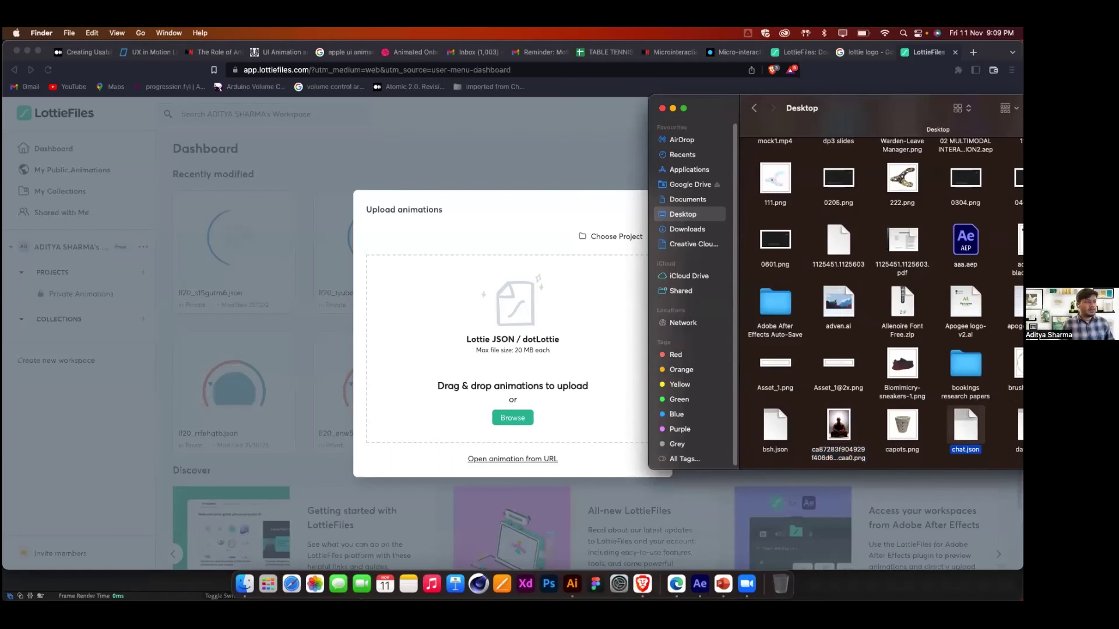
left_click_drag(965, 428, 527, 382)
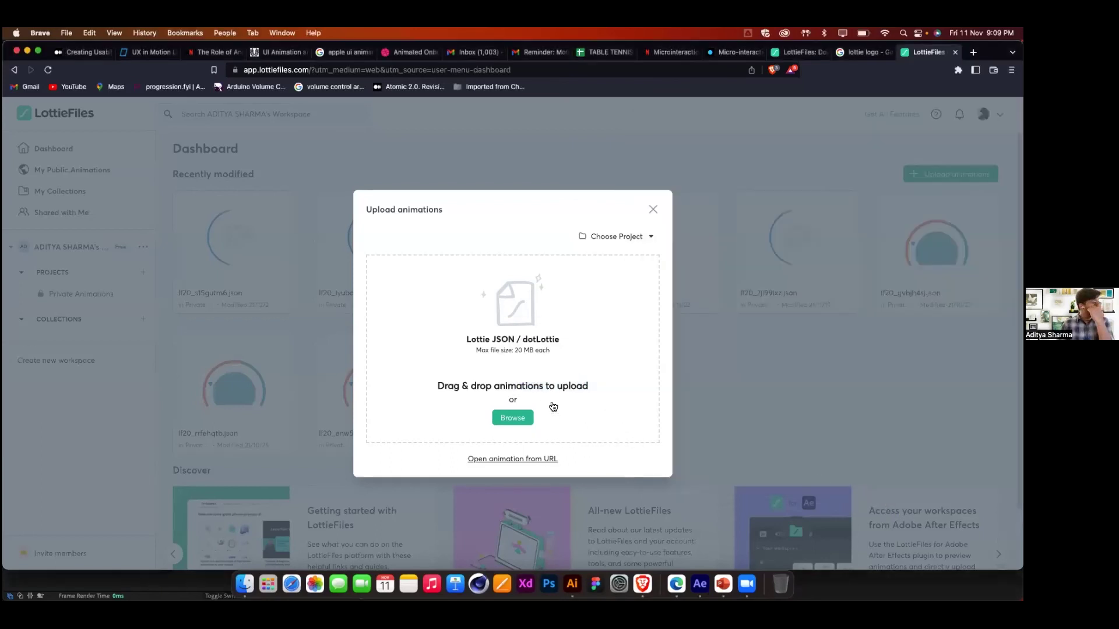
- Browse the Desktop again for chat.json to upload it to LottieFiles
left_click(542, 258)
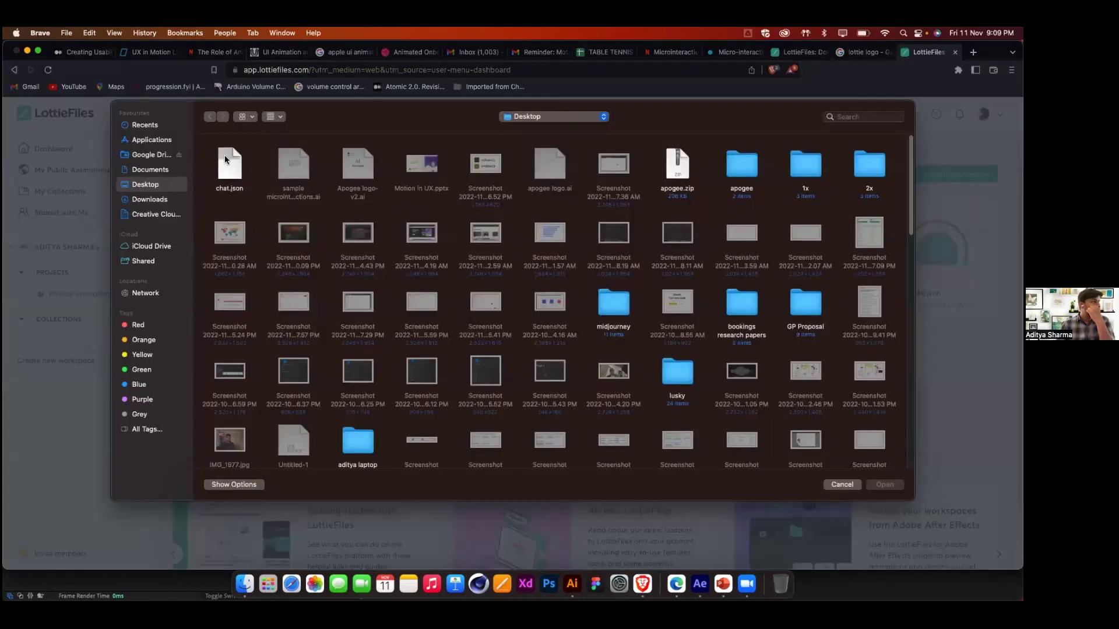